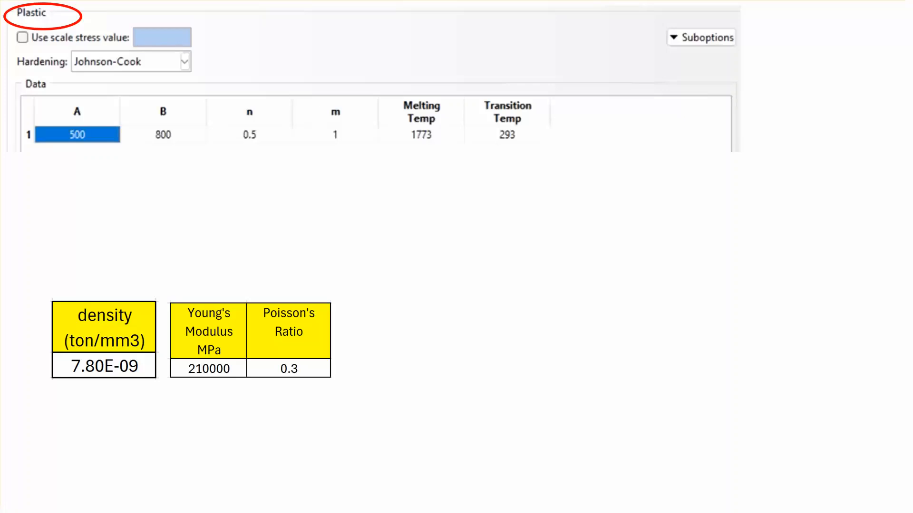
{"action": "left_click", "coordinate": [710, 289]}
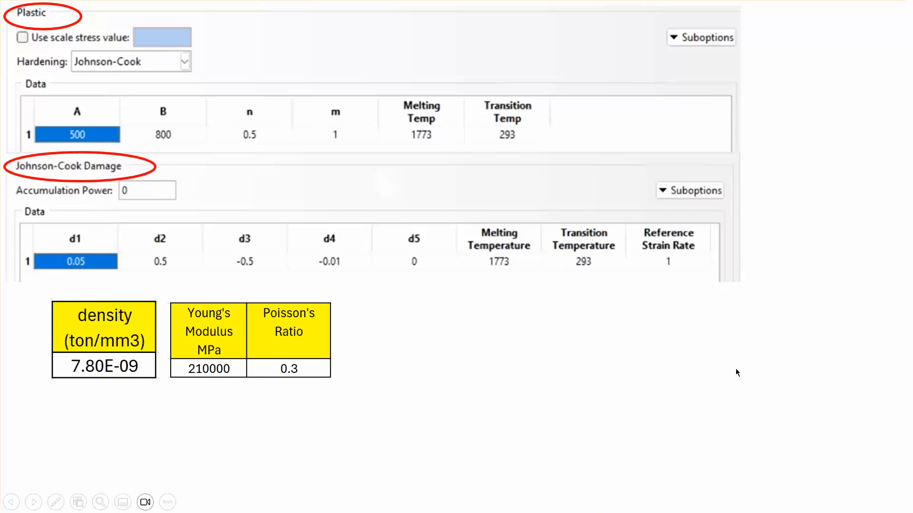
{"action": "left_click", "coordinate": [828, 378]}
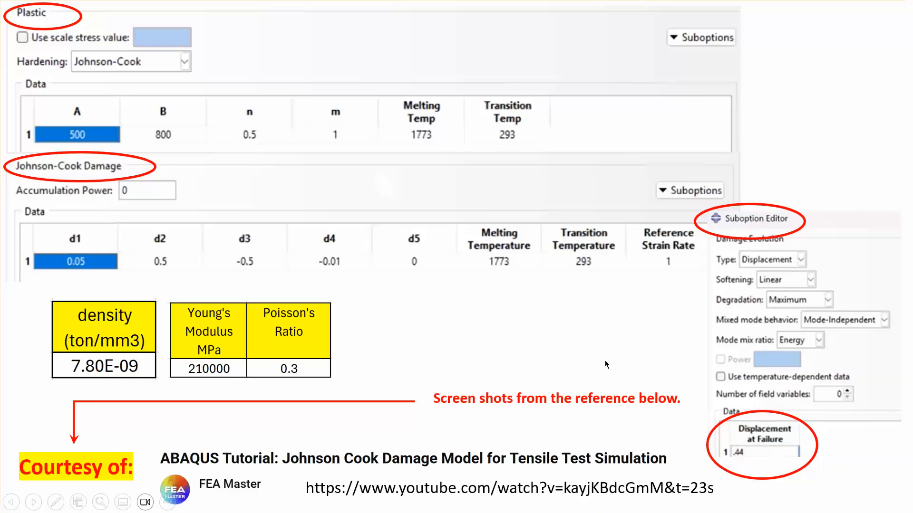
{"action": "left_click", "coordinate": [561, 366]}
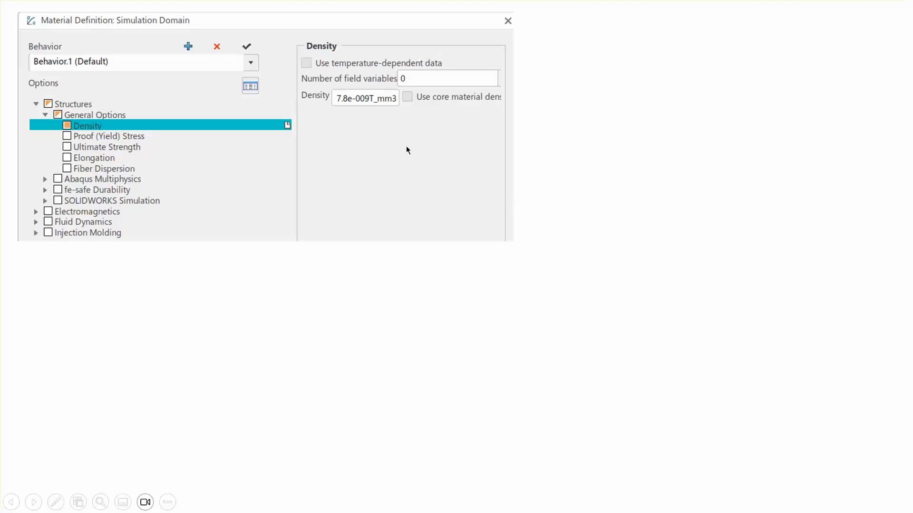
{"action": "left_click", "coordinate": [460, 152]}
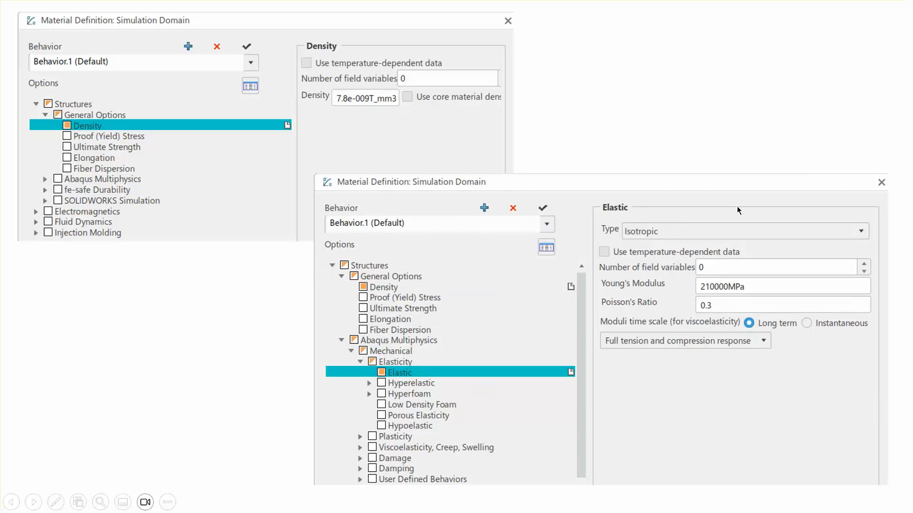
{"action": "left_click", "coordinate": [707, 141]}
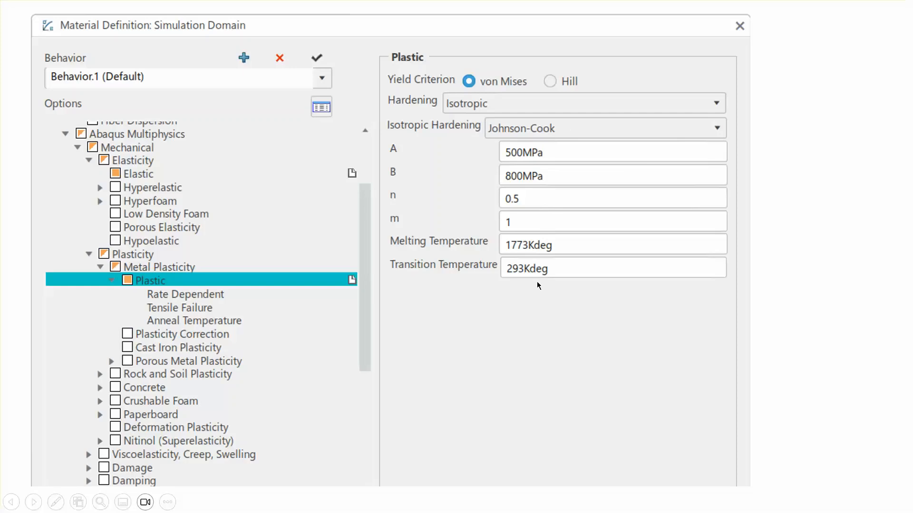
{"action": "left_click", "coordinate": [514, 309]}
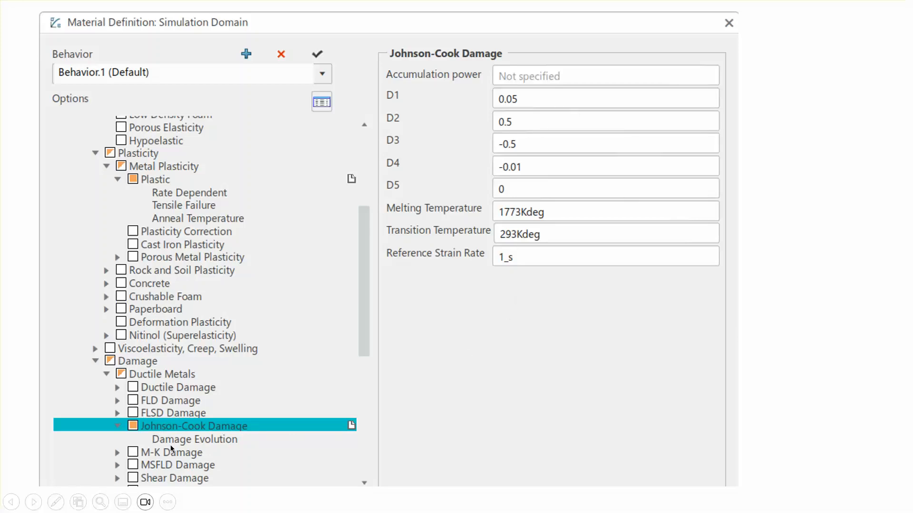
{"action": "left_click", "coordinate": [494, 435]}
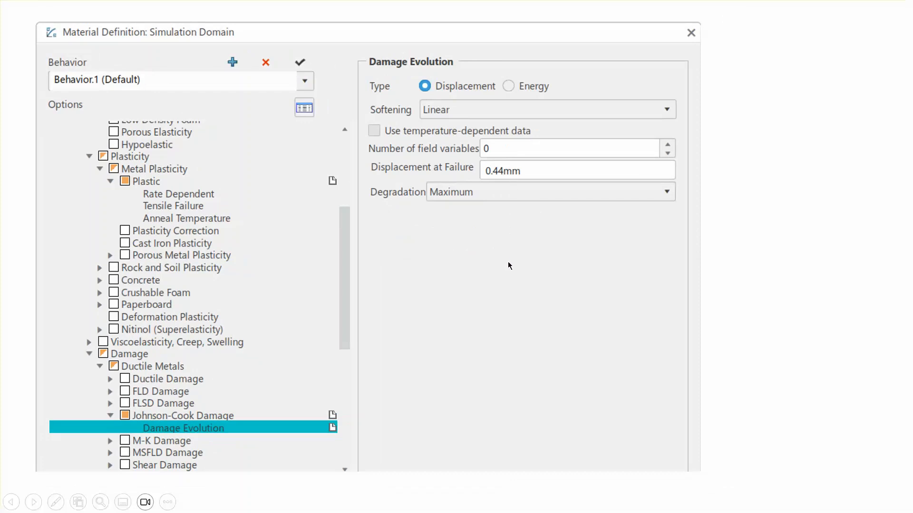
{"action": "left_click", "coordinate": [514, 337]}
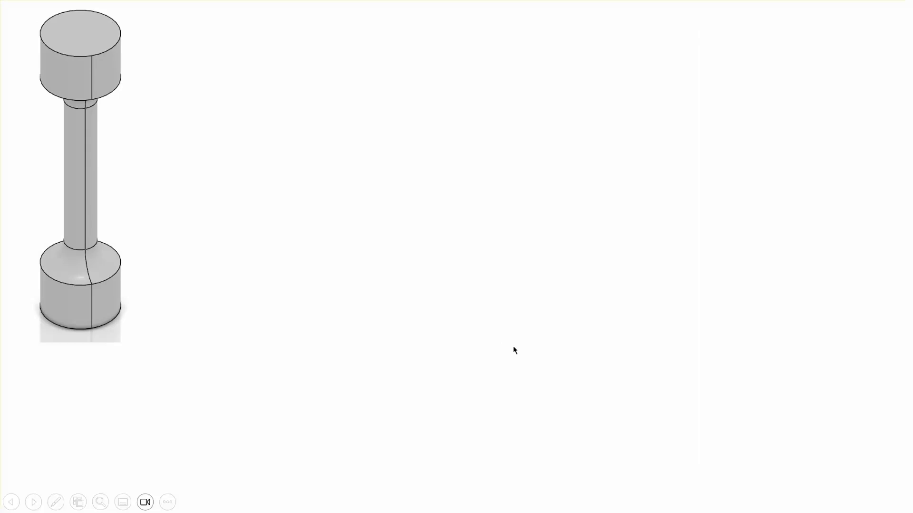
{"action": "left_click", "coordinate": [513, 347]}
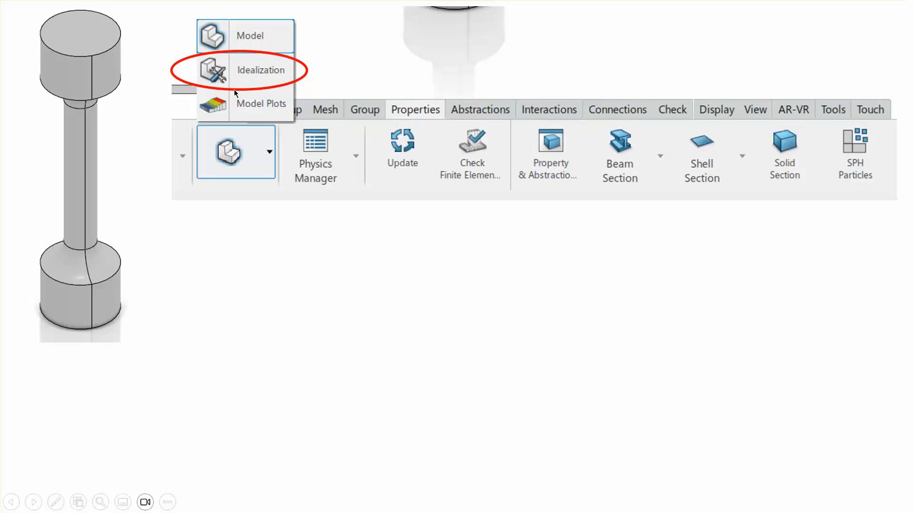
{"action": "left_click", "coordinate": [459, 303]}
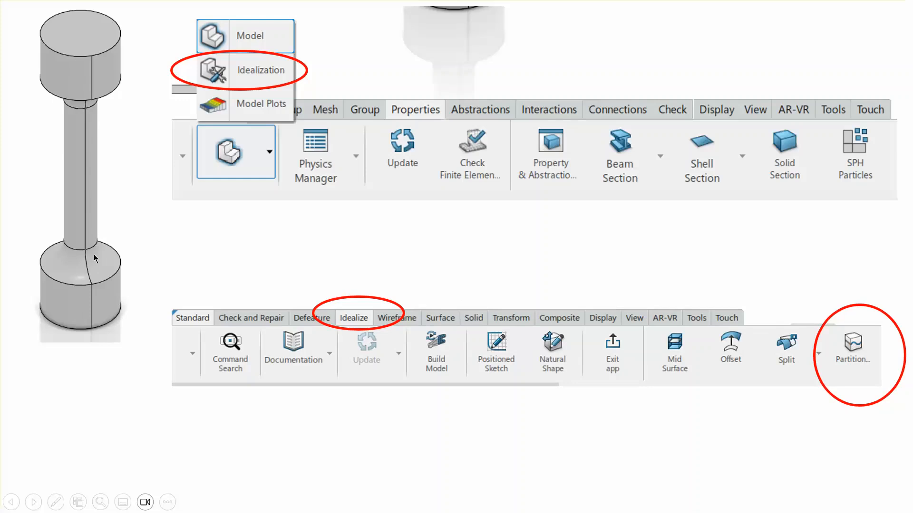
{"action": "left_click", "coordinate": [236, 231]}
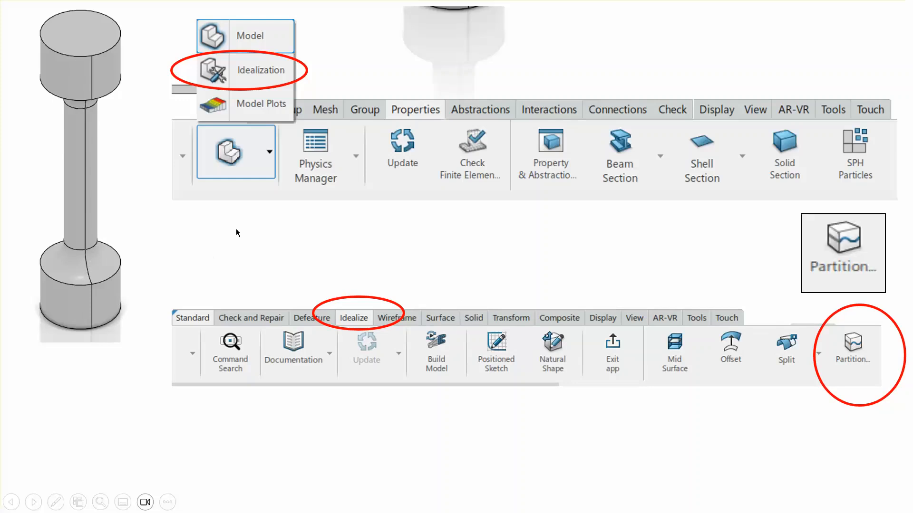
{"action": "left_click", "coordinate": [260, 252]}
{"action": "left_click", "coordinate": [259, 252]}
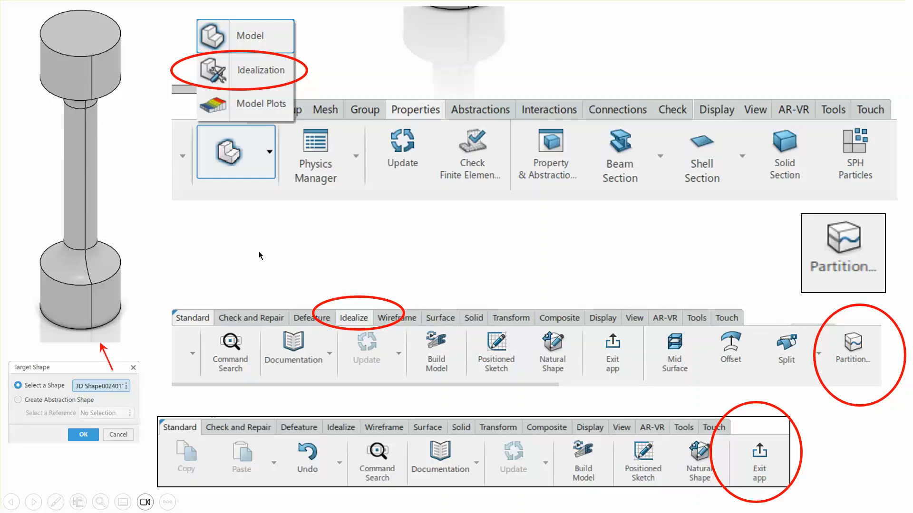
{"action": "left_click", "coordinate": [259, 255]}
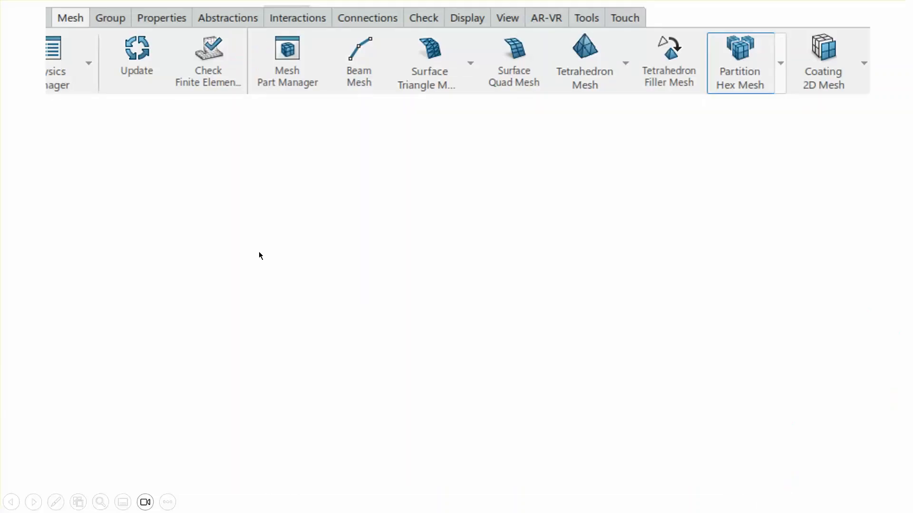
{"action": "left_click", "coordinate": [259, 251]}
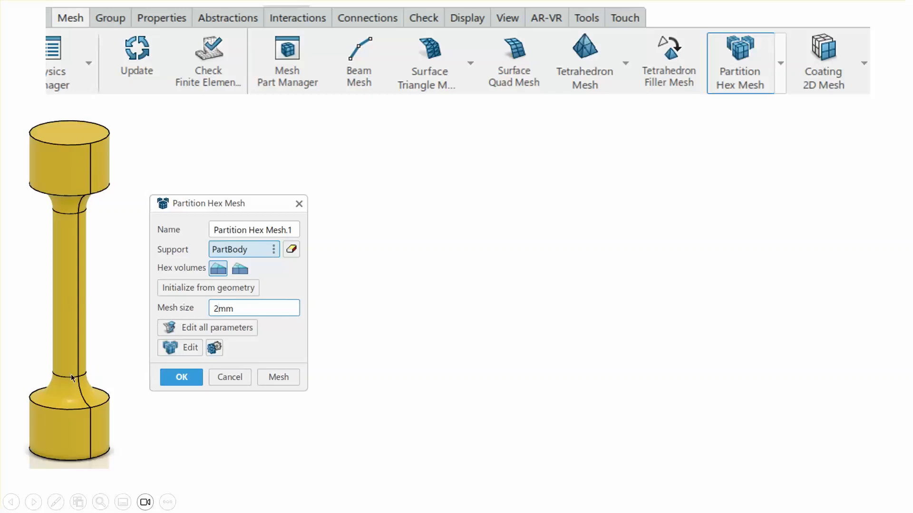
{"action": "left_click", "coordinate": [448, 259]}
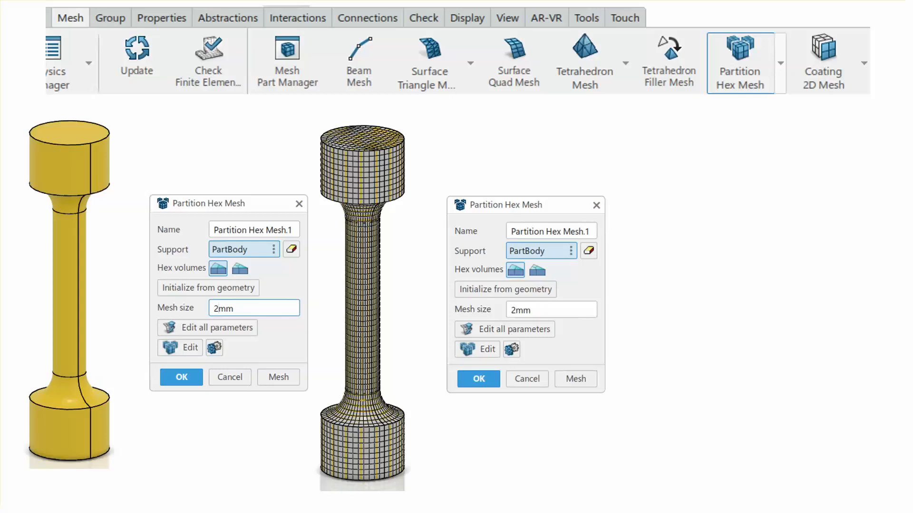
{"action": "left_click", "coordinate": [642, 318]}
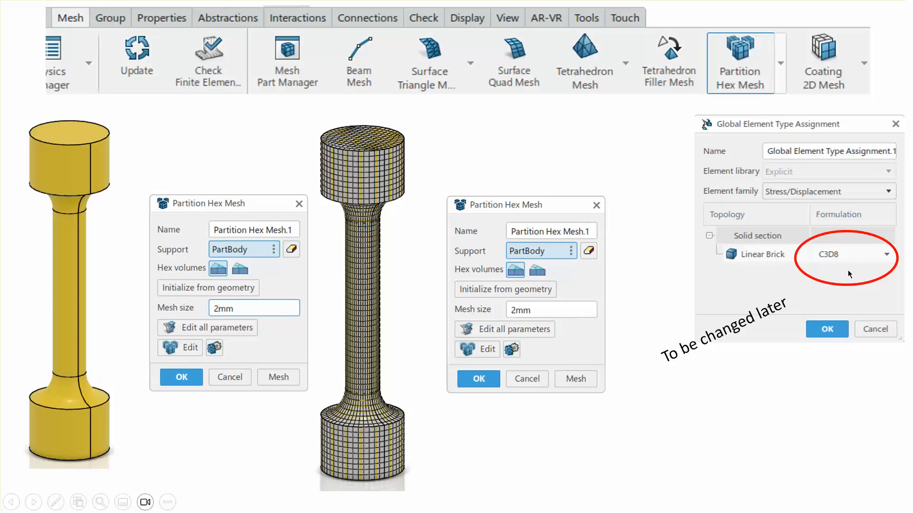
{"action": "left_click", "coordinate": [658, 248]}
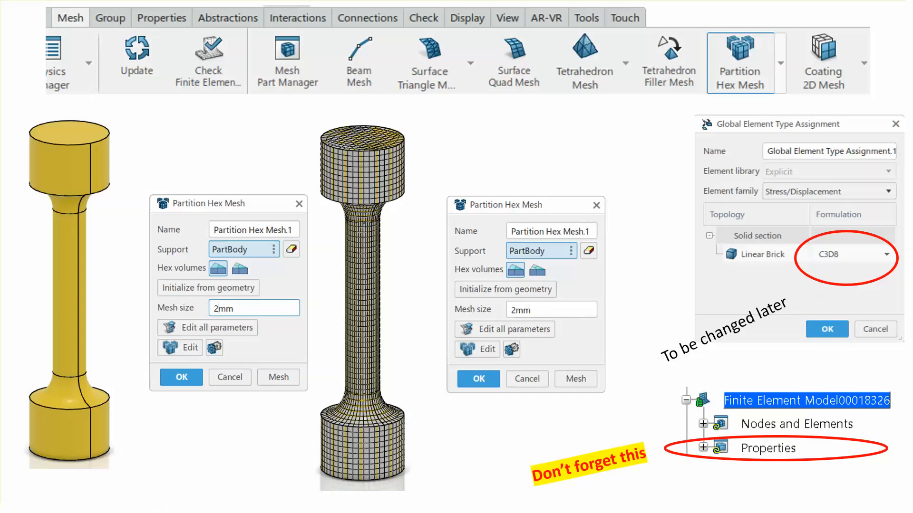
{"action": "left_click", "coordinate": [495, 465]}
{"action": "left_click", "coordinate": [515, 439]}
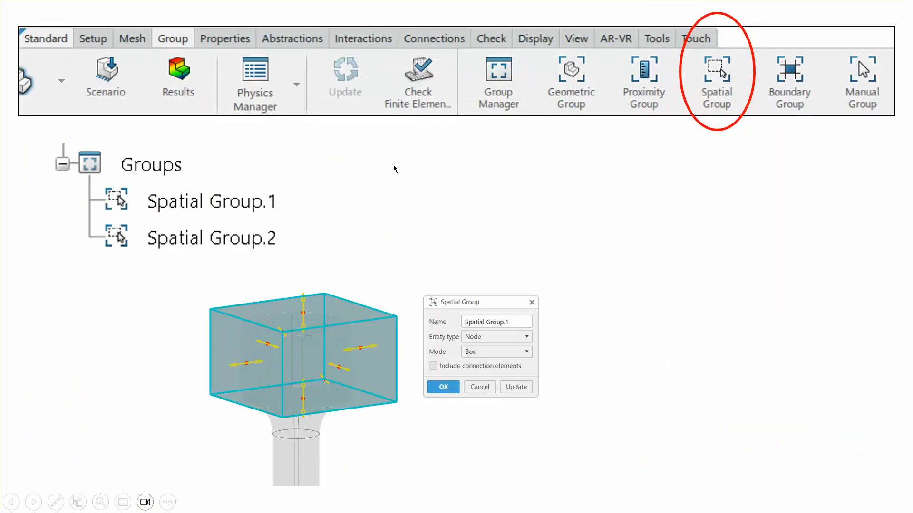
{"action": "left_click", "coordinate": [590, 275]}
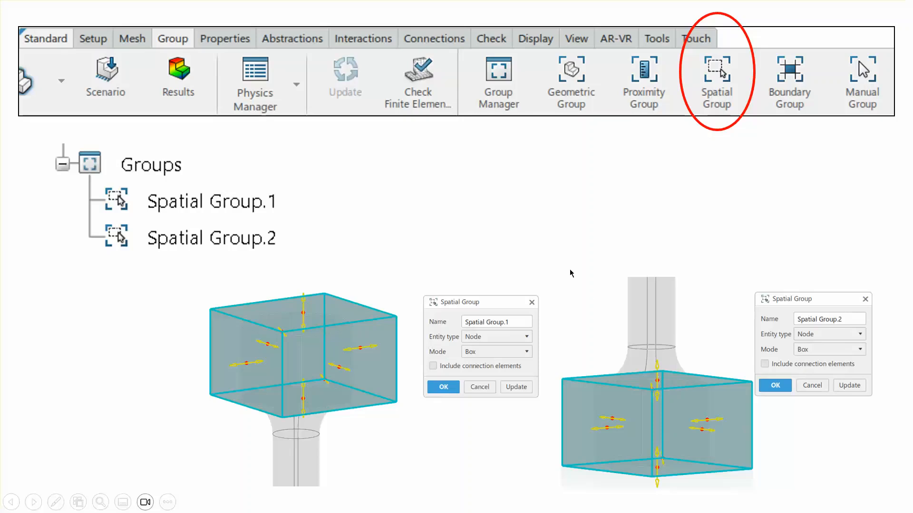
{"action": "left_click", "coordinate": [598, 264]}
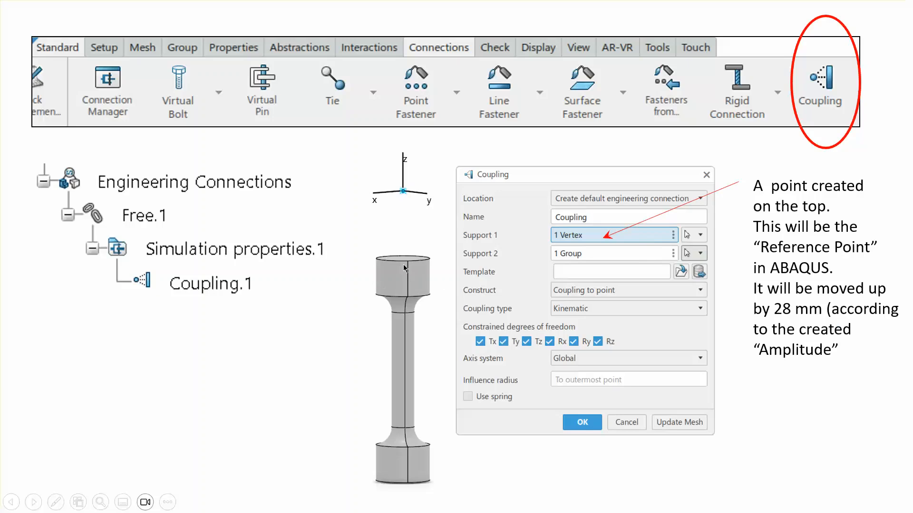
{"action": "left_click", "coordinate": [429, 227]}
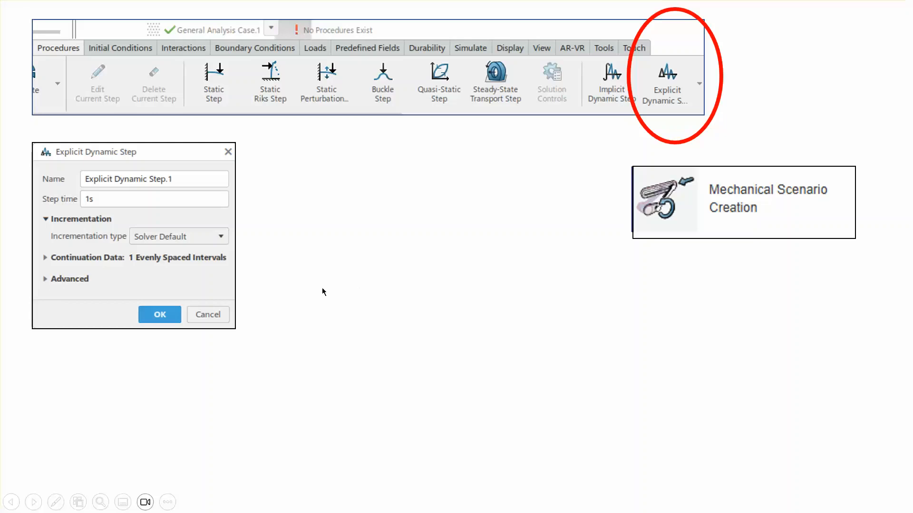
{"action": "left_click", "coordinate": [408, 282]}
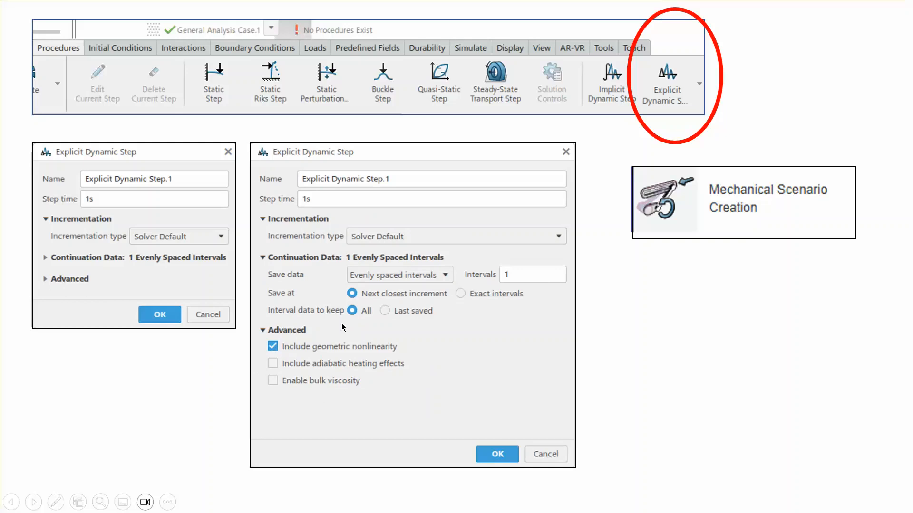
{"action": "left_click", "coordinate": [668, 387]}
{"action": "left_click", "coordinate": [669, 387]}
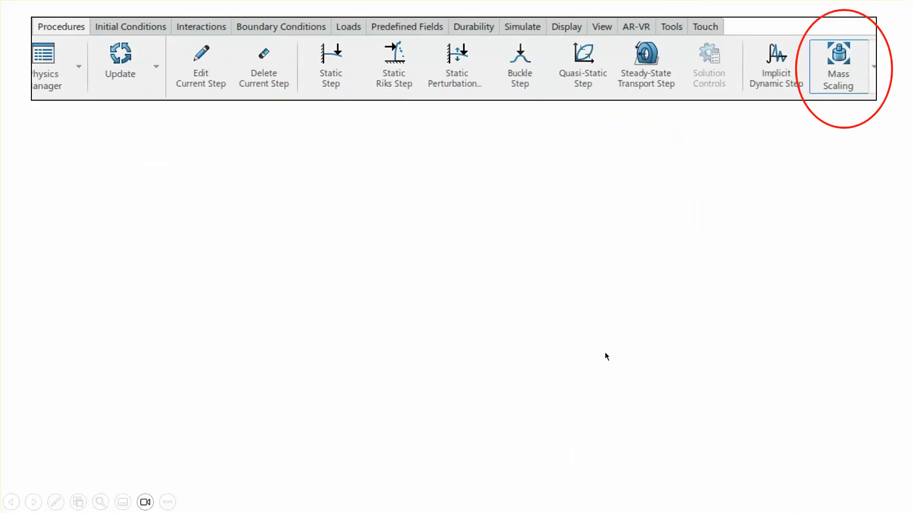
{"action": "left_click", "coordinate": [613, 342]}
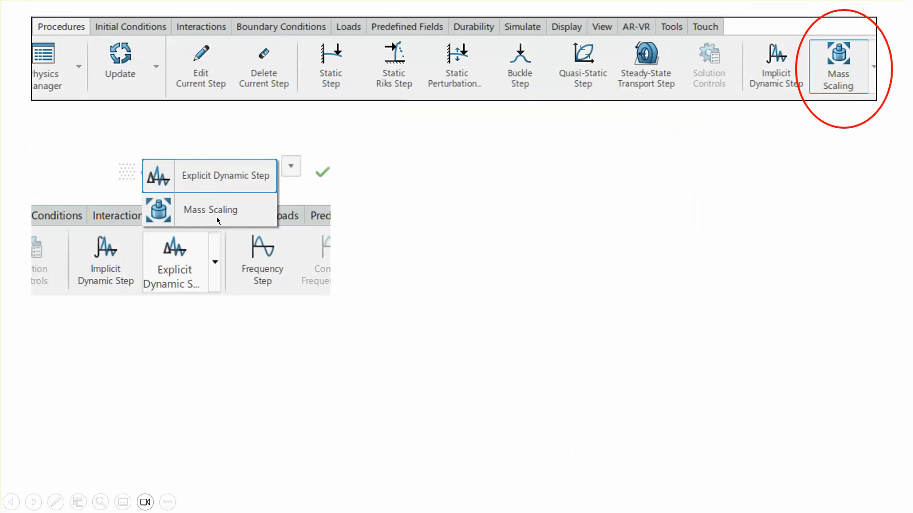
{"action": "left_click", "coordinate": [508, 248]}
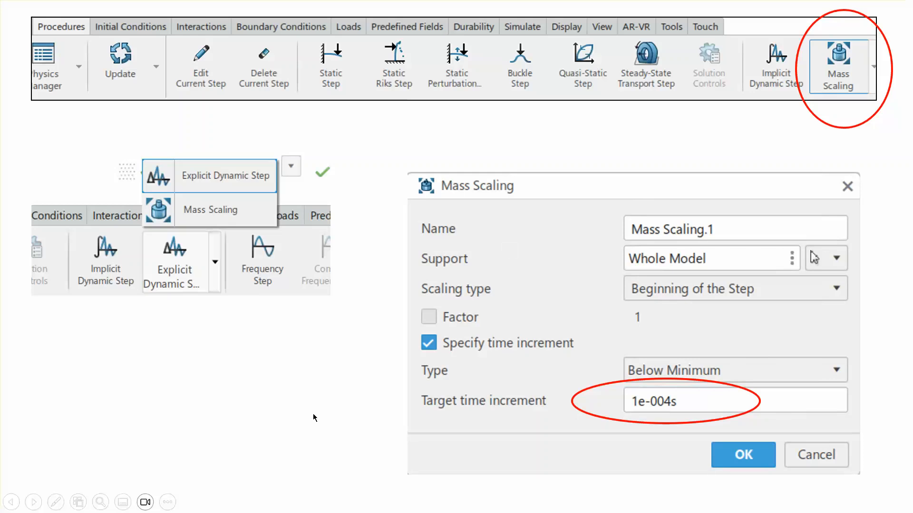
{"action": "left_click", "coordinate": [339, 420]}
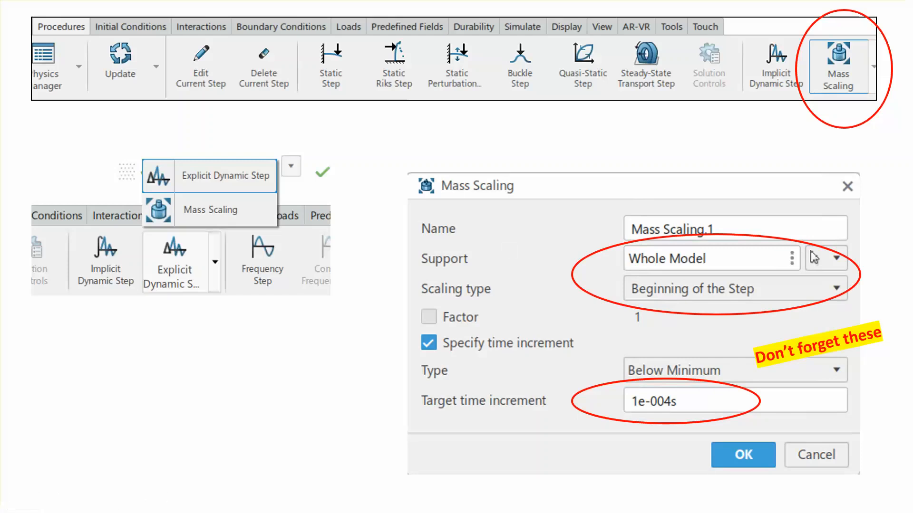
{"action": "left_click", "coordinate": [339, 421]}
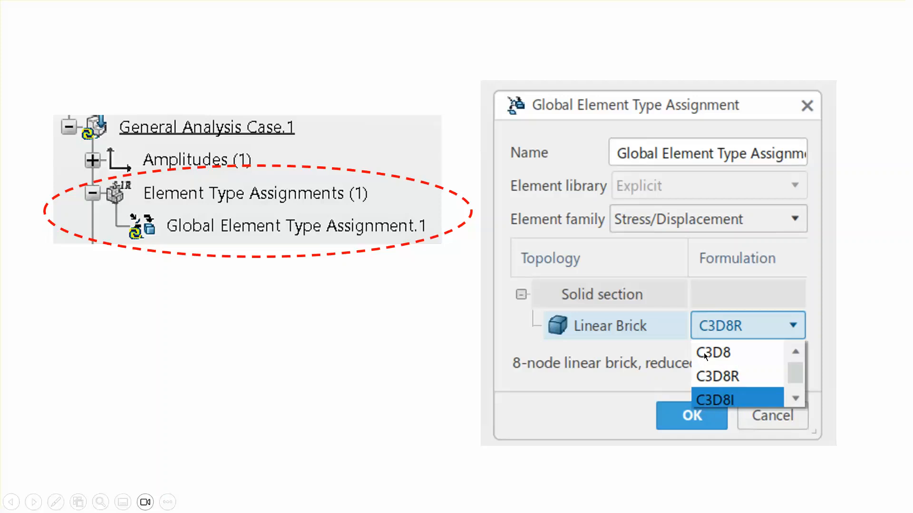
{"action": "left_click", "coordinate": [393, 367]}
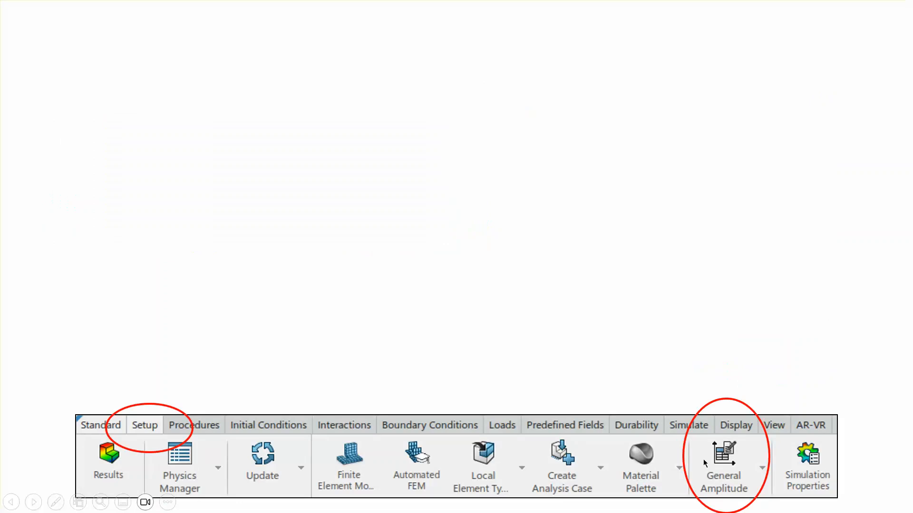
{"action": "left_click", "coordinate": [665, 318]}
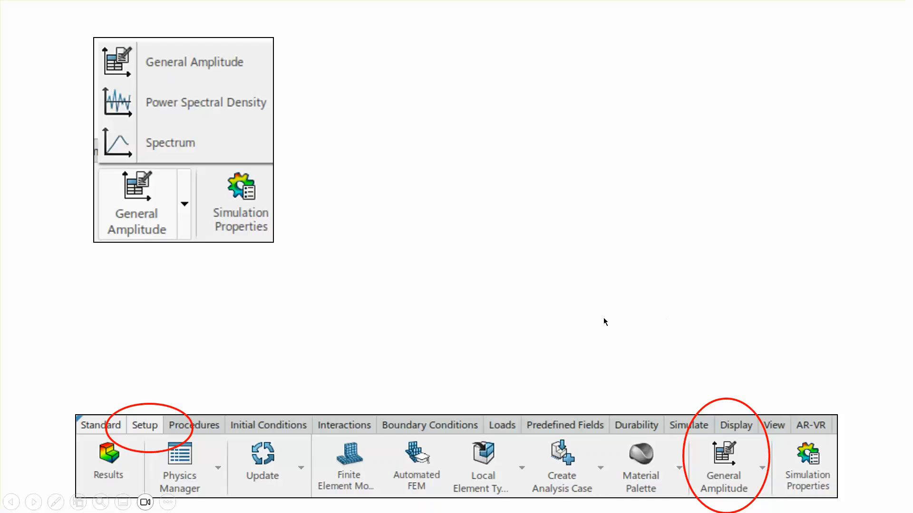
{"action": "left_click", "coordinate": [321, 324]}
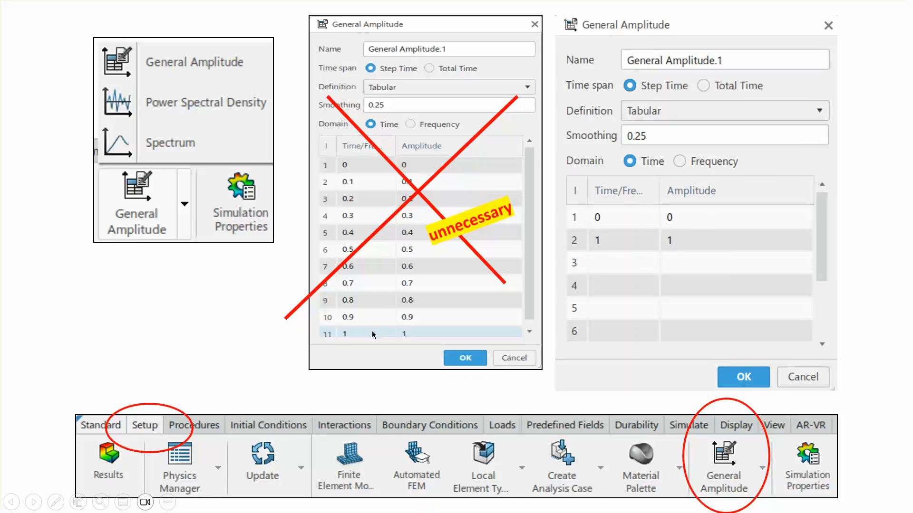
{"action": "left_click", "coordinate": [250, 318]}
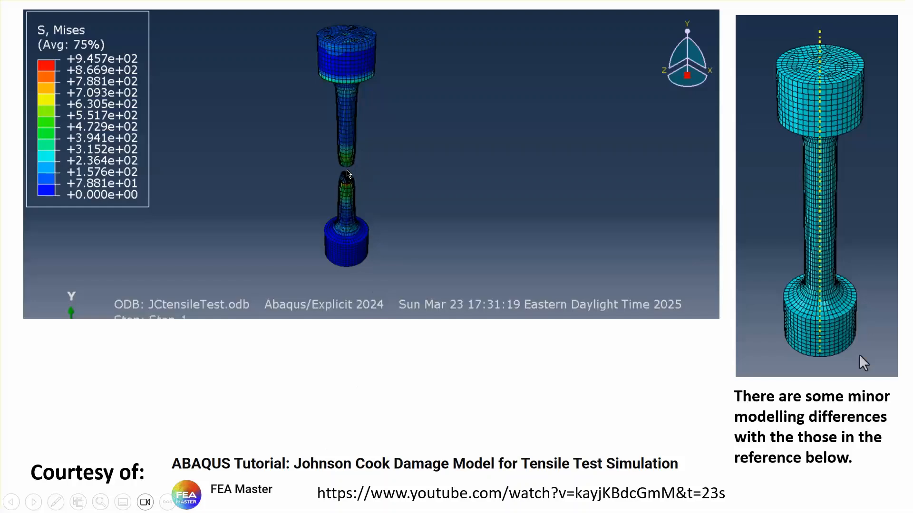
{"action": "left_click", "coordinate": [471, 250]}
{"action": "left_click", "coordinate": [472, 249]}
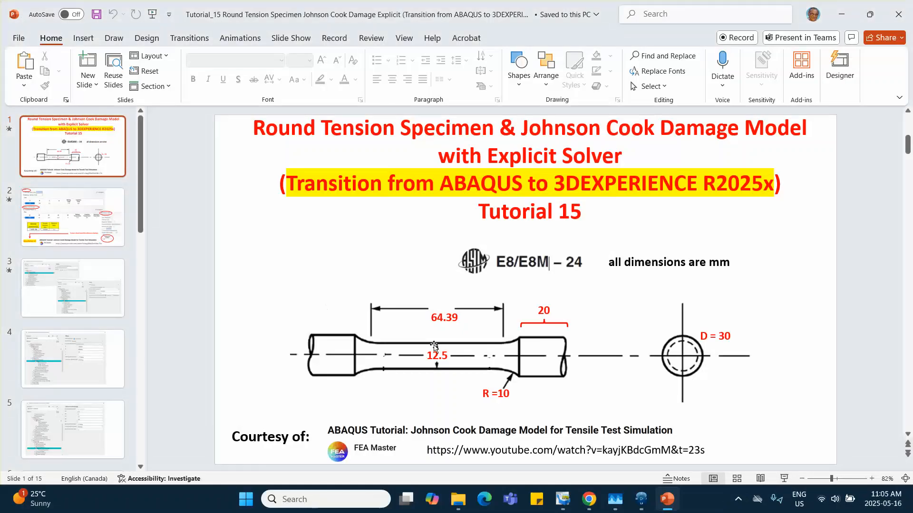
Switch to 3DEXPERIENCE and create a new 3D part in CATIA Part Design
{"action": "mouse_move", "coordinate": [640, 500]}
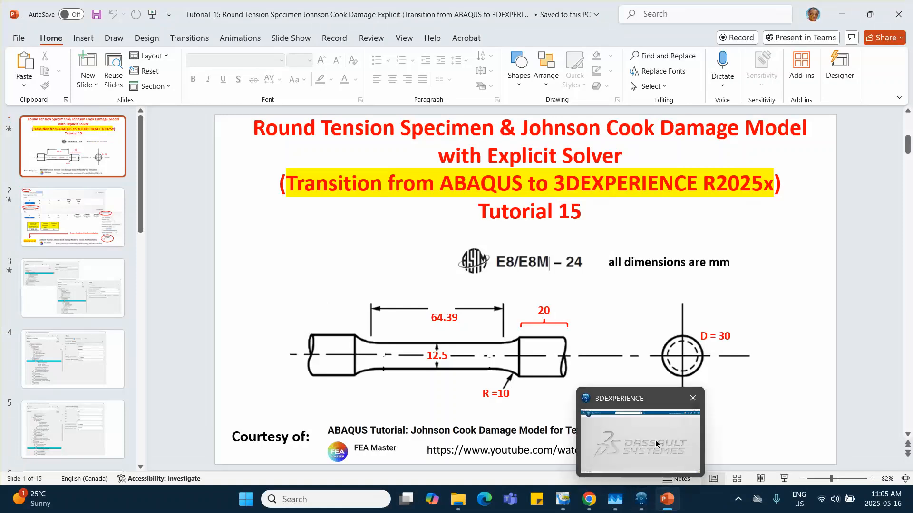
{"action": "left_click", "coordinate": [640, 500]}
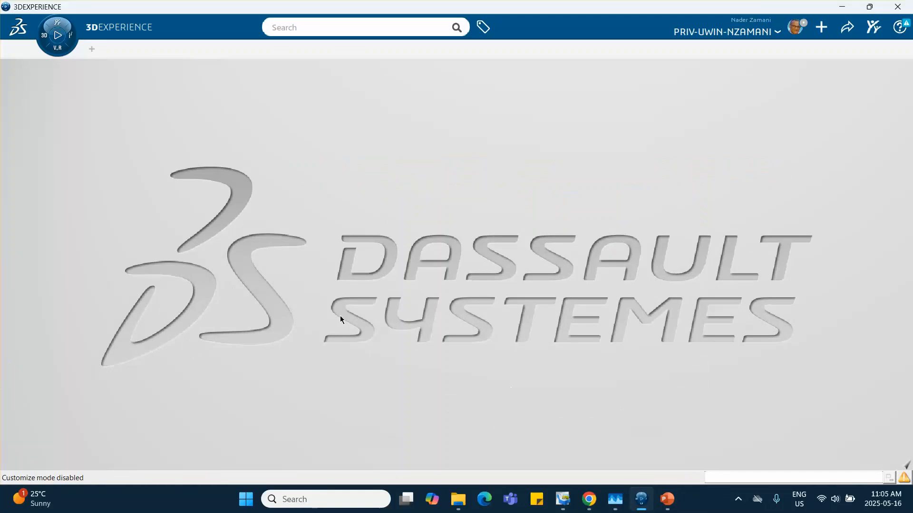
{"action": "left_click", "coordinate": [44, 46]}
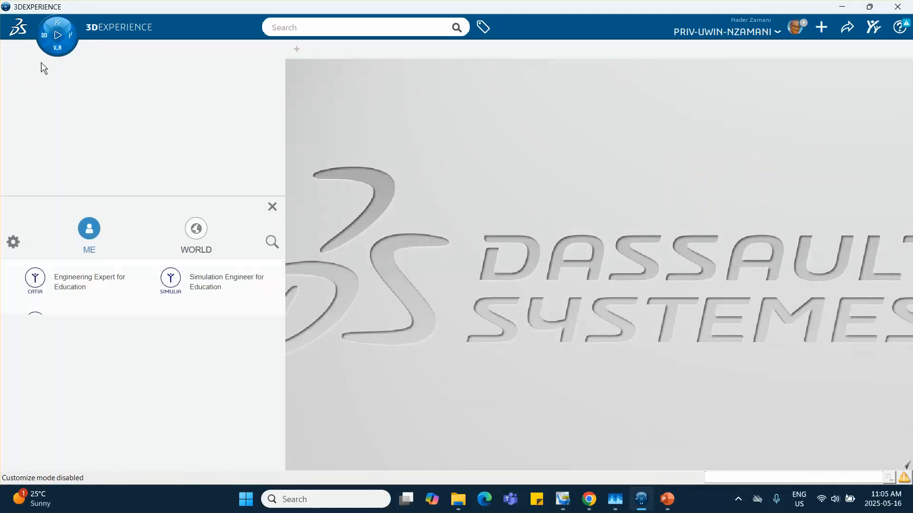
{"action": "left_click", "coordinate": [74, 350]}
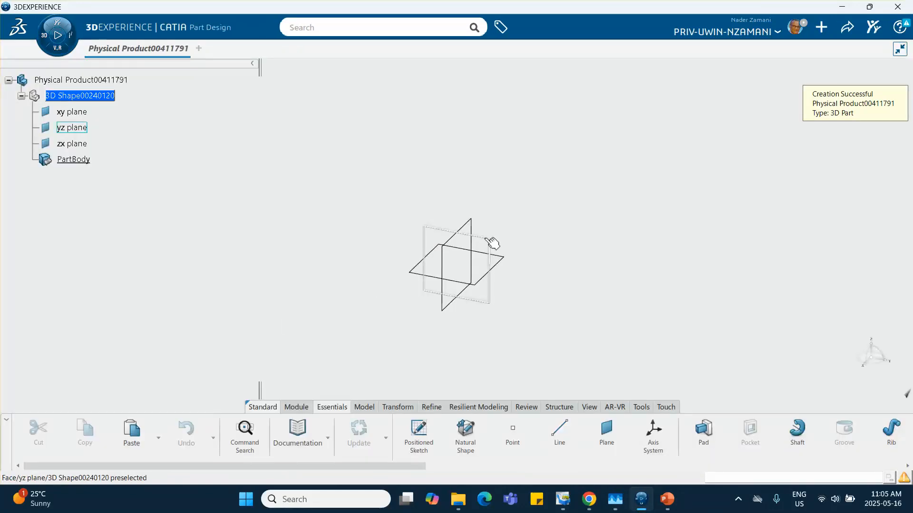
On the yz plane, sketch a horizontal line about 20 mm long from the vertical axis, followed by a vertical line about 36 mm downward
{"action": "left_click", "coordinate": [489, 244]}
{"action": "left_click", "coordinate": [568, 197]}
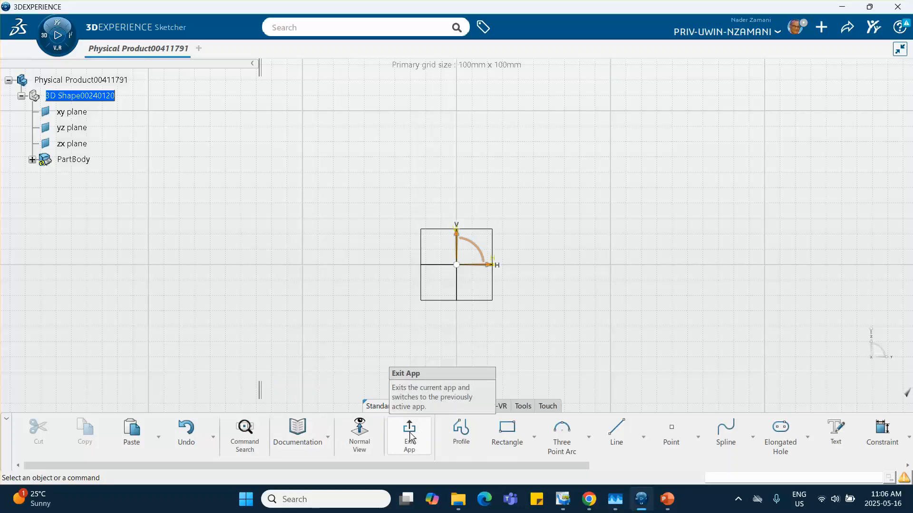
{"action": "left_click", "coordinate": [460, 431]}
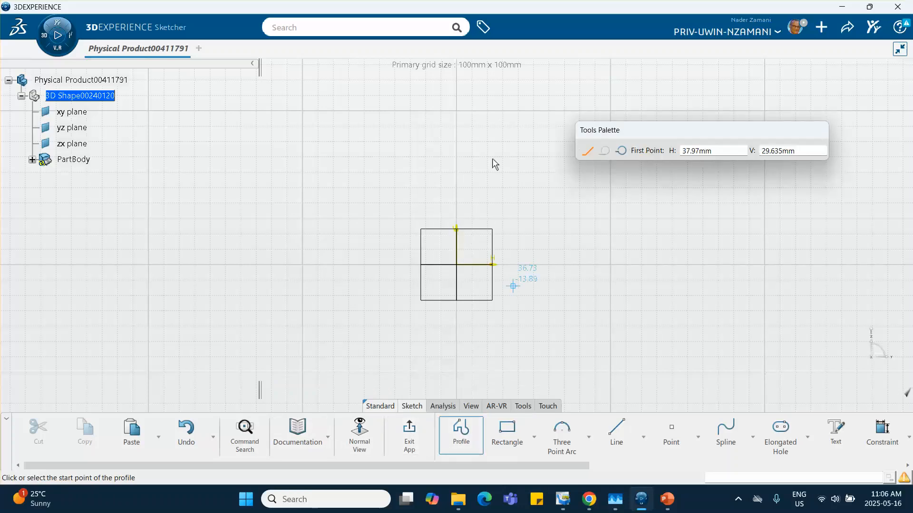
{"action": "left_click", "coordinate": [456, 97]}
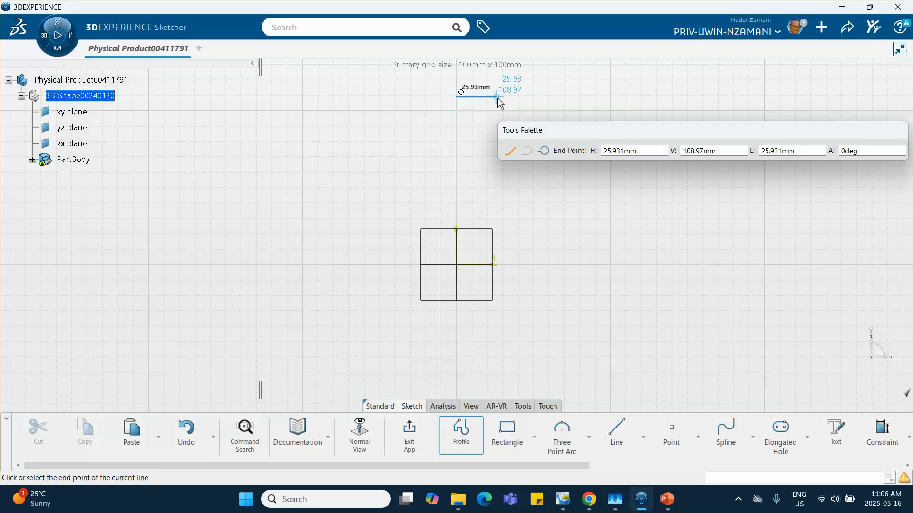
{"action": "left_click", "coordinate": [487, 97]}
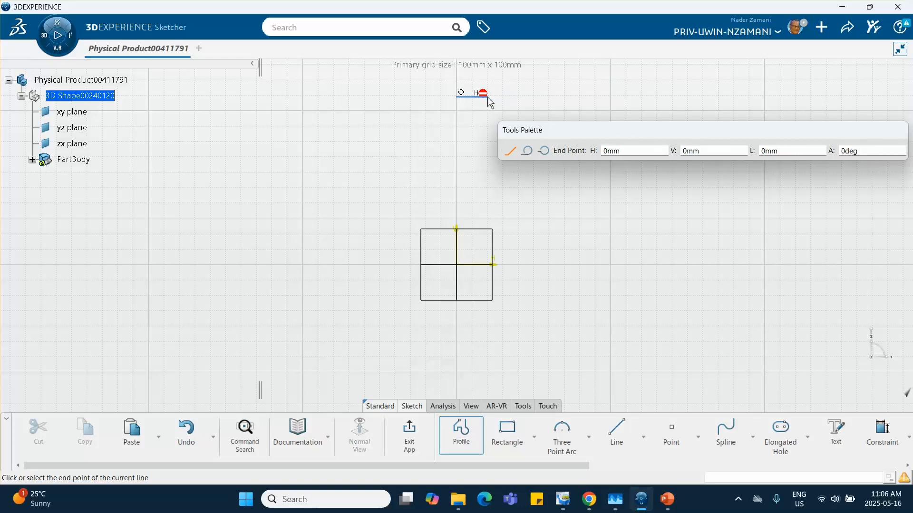
{"action": "double_click", "coordinate": [487, 154]}
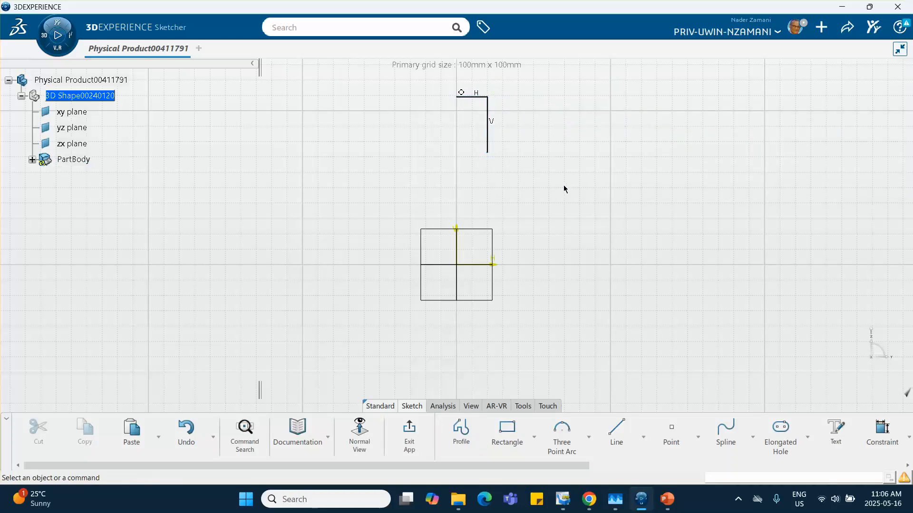
Constrain the distance between the top horizontal line and the horizontal axis to 70 mm
{"action": "left_click", "coordinate": [881, 431]}
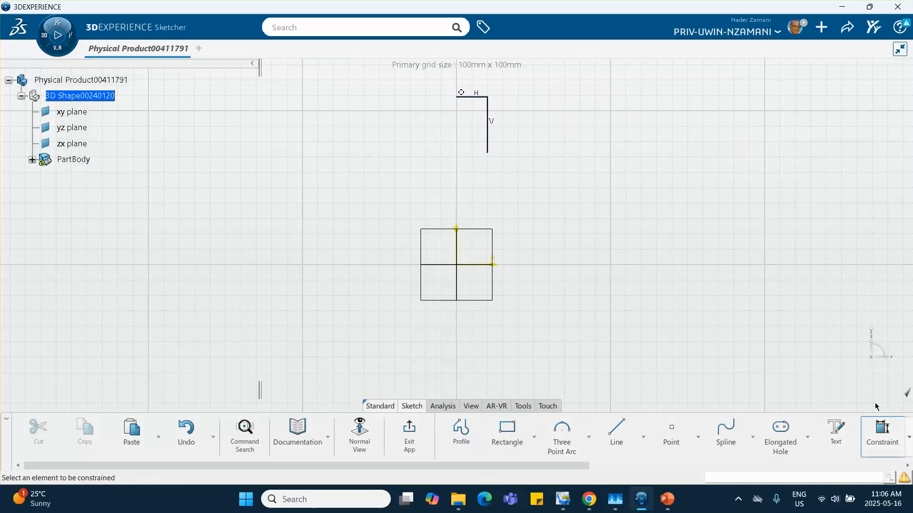
{"action": "left_click", "coordinate": [470, 97]}
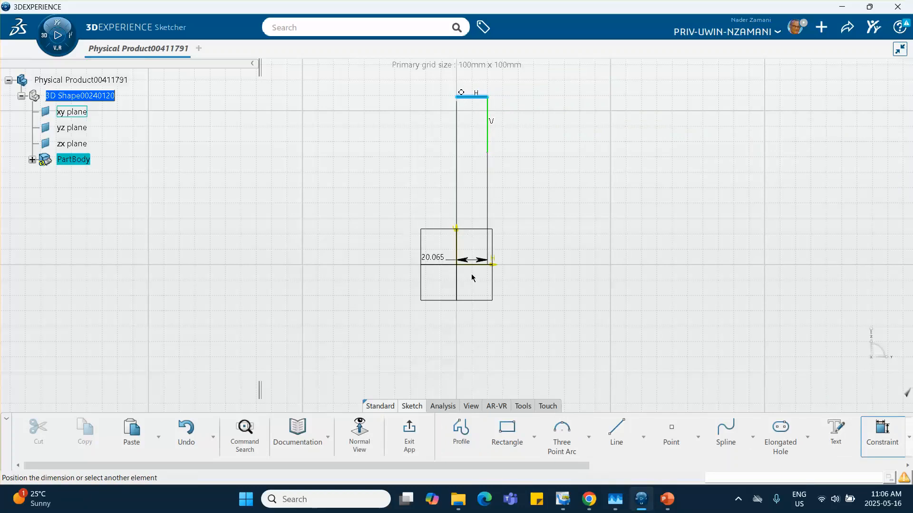
{"action": "left_click", "coordinate": [495, 264]}
{"action": "left_click", "coordinate": [344, 186]}
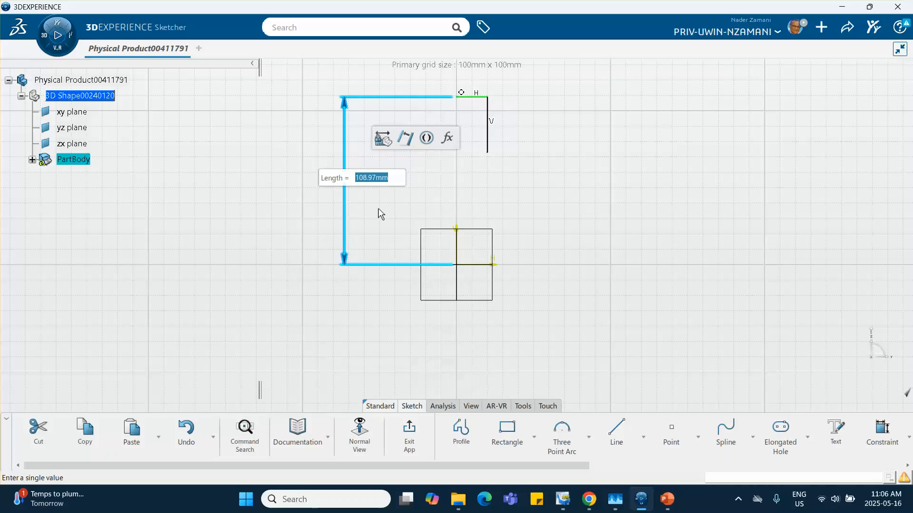
{"action": "type", "text": "70"}
{"action": "key", "text": "Return"}
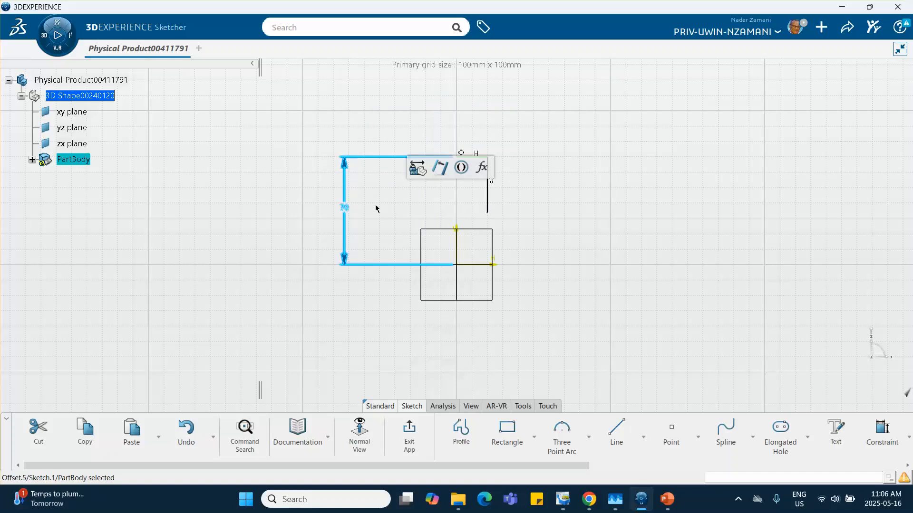
{"action": "left_click", "coordinate": [533, 209]}
{"action": "middle_click_drag", "start_coordinate": [540, 210], "coordinate": [524, 179]}
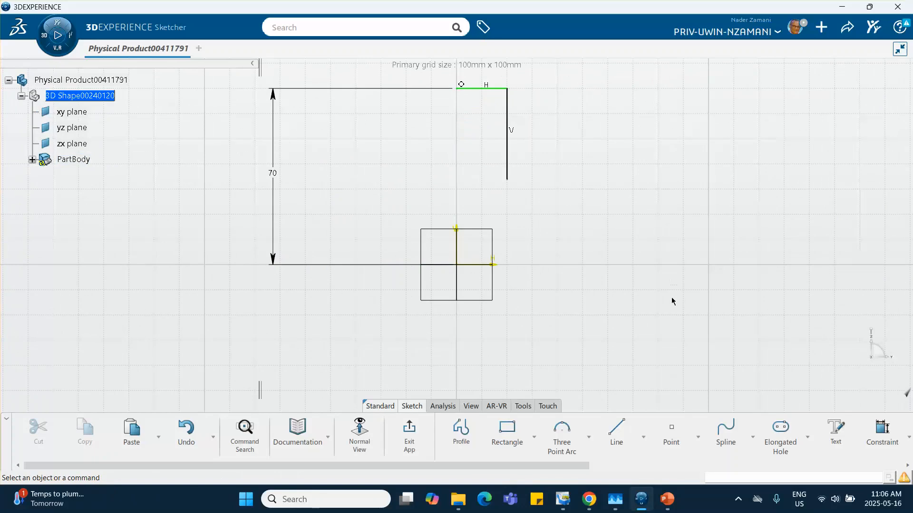
Dimension the upper vertical line's length and set it to 20 mm
{"action": "left_click", "coordinate": [882, 430]}
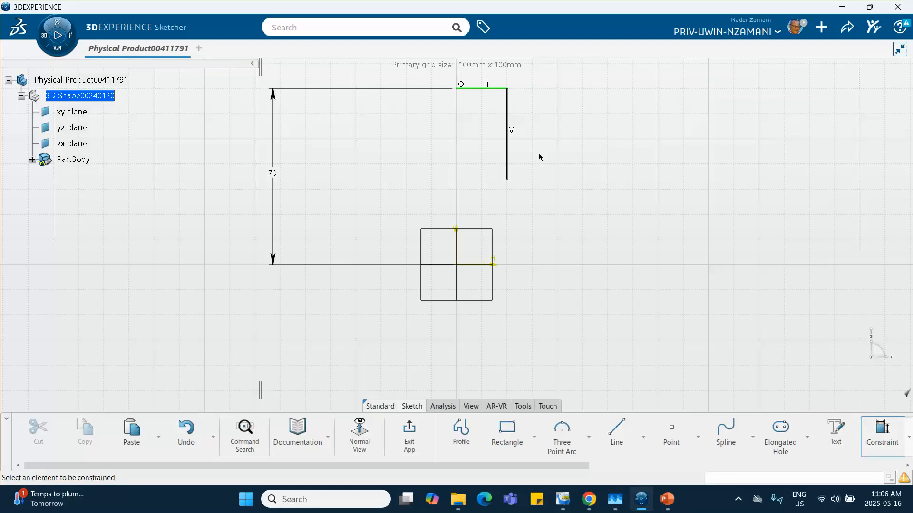
{"action": "left_click", "coordinate": [513, 159]}
{"action": "left_click", "coordinate": [546, 145]}
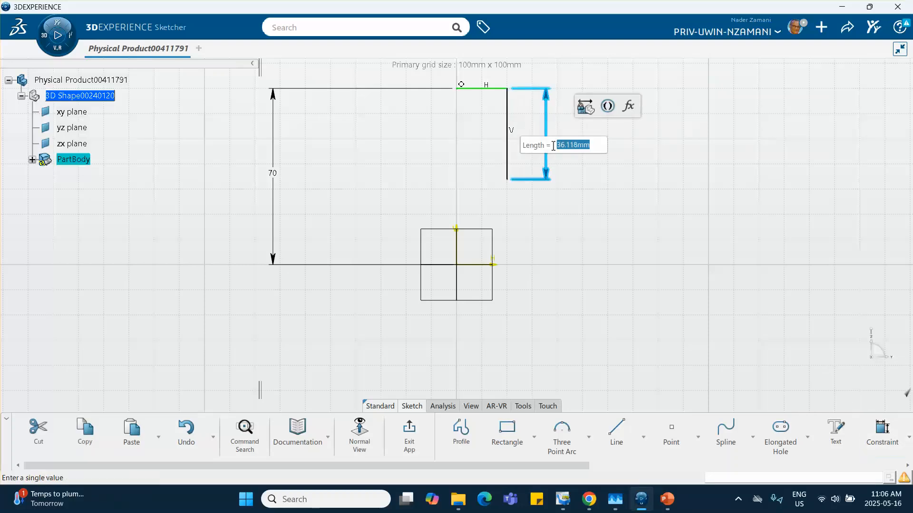
{"action": "type", "text": "20"}
{"action": "key", "text": "Return"}
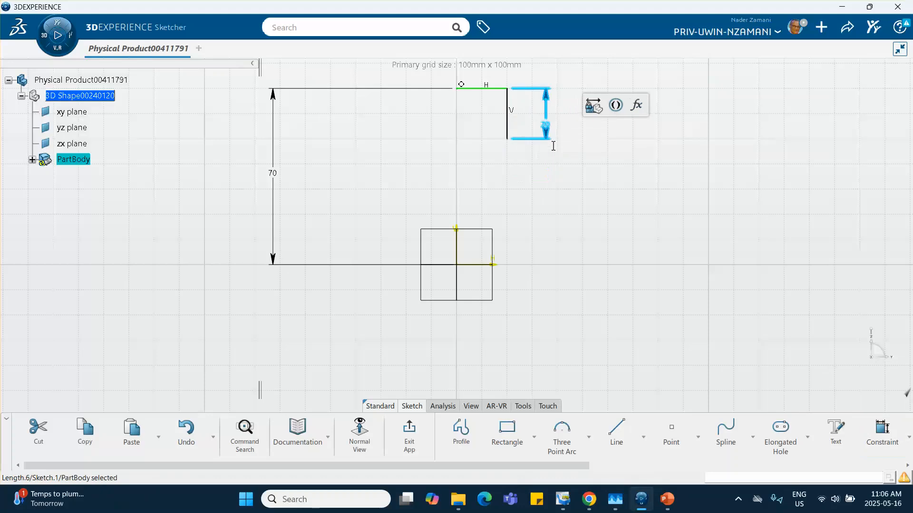
{"action": "left_click", "coordinate": [580, 181]}
Dimension the top horizontal line's length and set it to 15 mm
{"action": "left_click", "coordinate": [481, 88]}
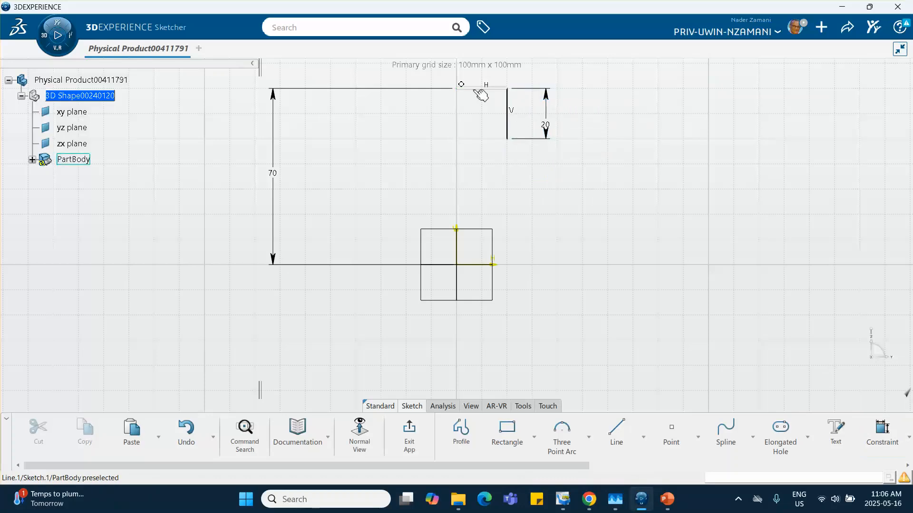
{"action": "left_click", "coordinate": [621, 73]}
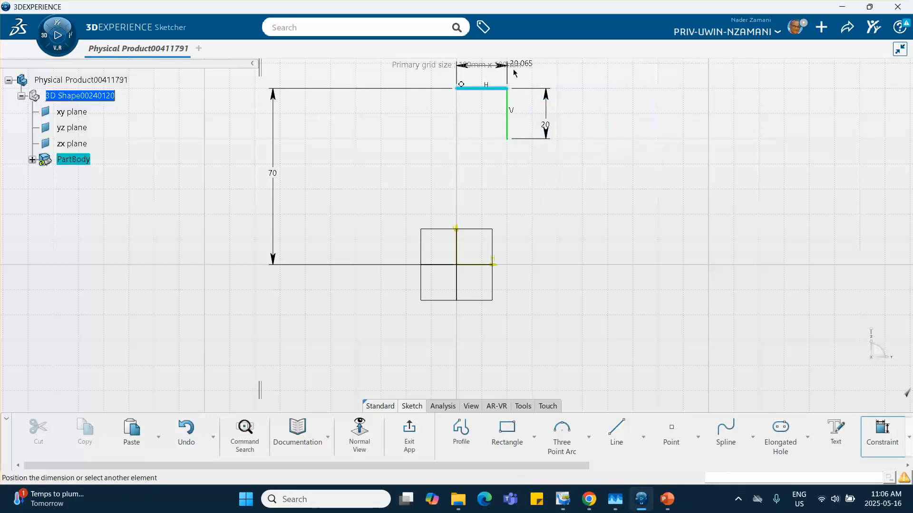
{"action": "left_click", "coordinate": [486, 78]}
{"action": "type", "text": "1"}
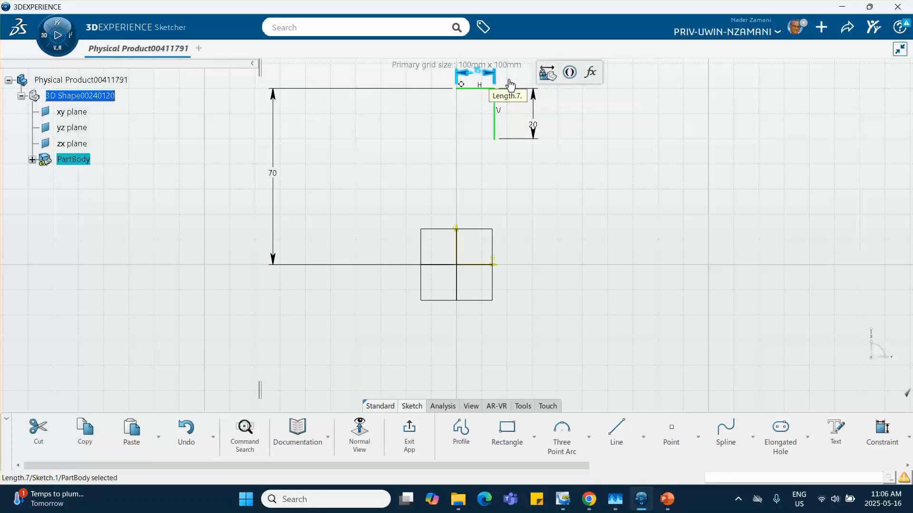
{"action": "key", "text": "Return"}
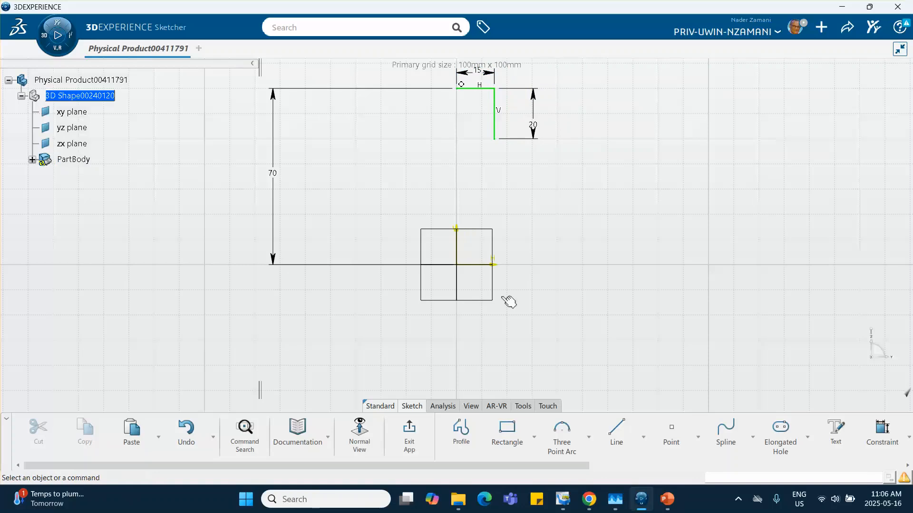
Draw a separate vertical line upward from the horizontal axis, about 7.5 mm from the vertical axis and ending below the upper profile
{"action": "left_click", "coordinate": [608, 431]}
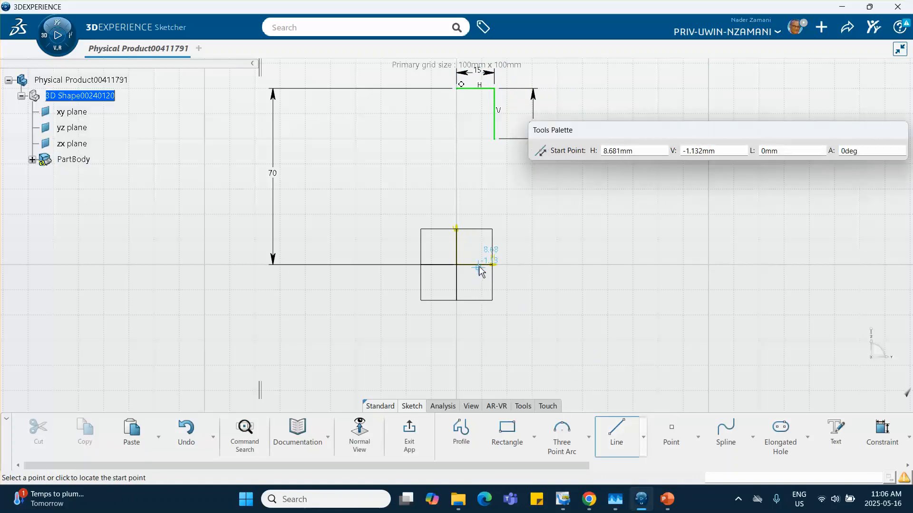
{"action": "left_click", "coordinate": [475, 265]}
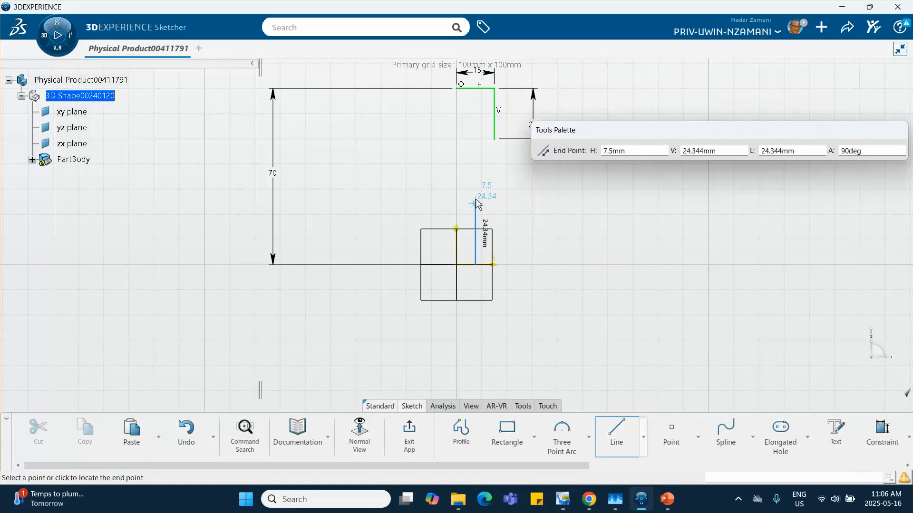
{"action": "left_click", "coordinate": [476, 178]}
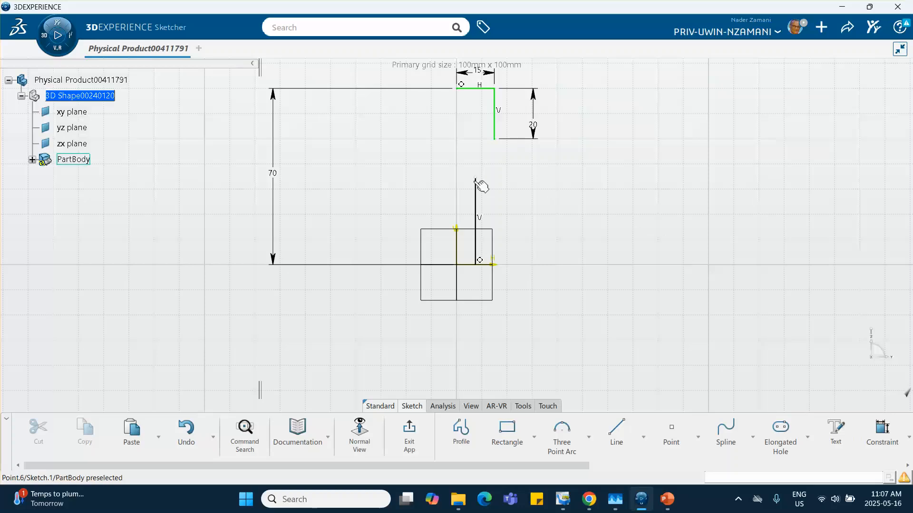
Constrain the distance between the lower vertical line and the vertical axis to 6.25 mm
{"action": "left_click", "coordinate": [881, 433]}
{"action": "left_click", "coordinate": [457, 252]}
{"action": "left_click", "coordinate": [476, 252]}
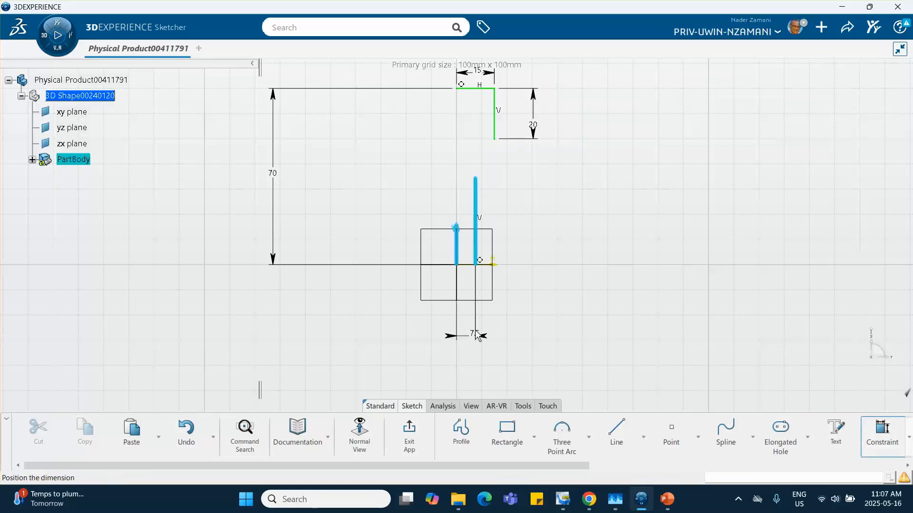
{"action": "left_click", "coordinate": [468, 327]}
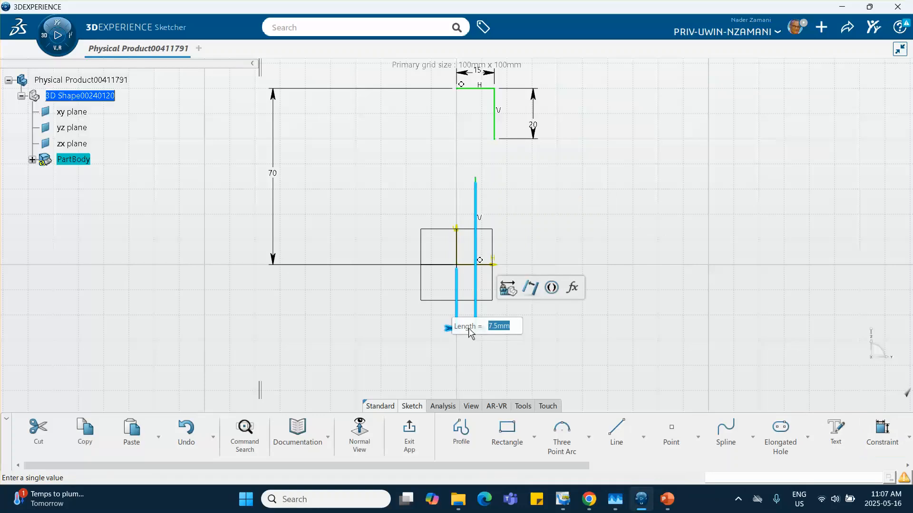
{"action": "type", "text": "6.25"}
{"action": "key", "text": "Return"}
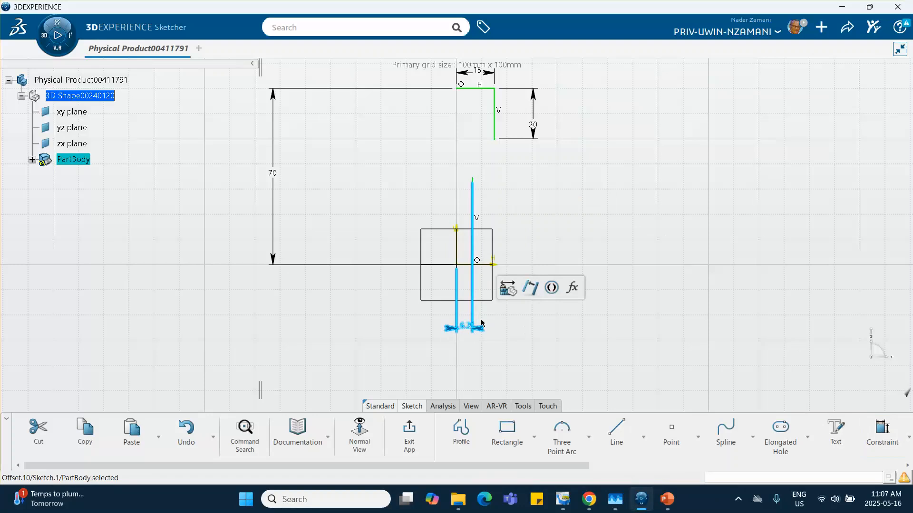
{"action": "left_click", "coordinate": [591, 219]}
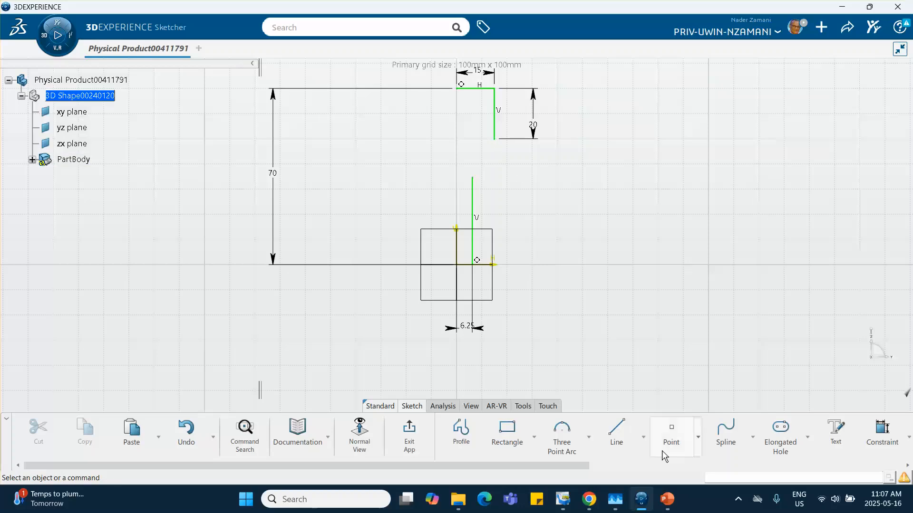
Draw a three-point arc from the upper end of the lower vertical line to the lower end of the upper vertical line
{"action": "left_click", "coordinate": [561, 443]}
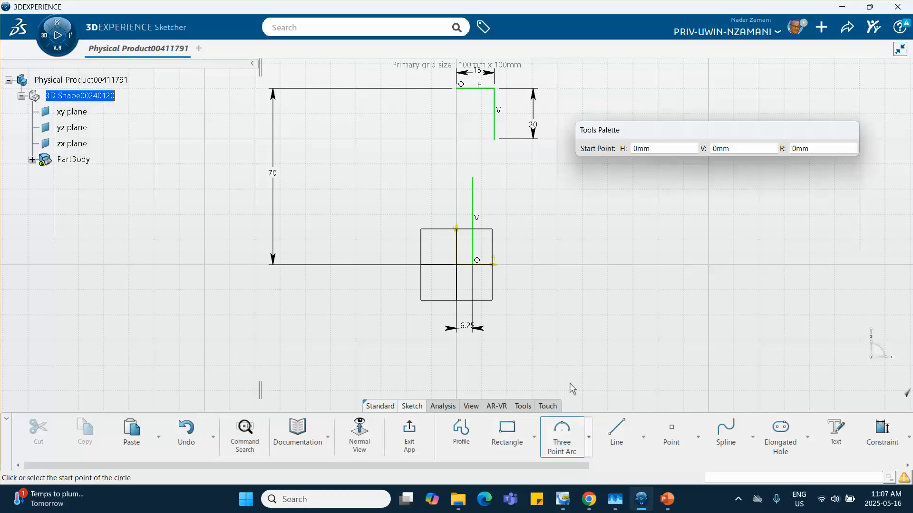
{"action": "mouse_move", "coordinate": [583, 234]}
{"action": "middle_mouse_down"}
{"action": "mouse_move", "coordinate": [538, 301]}
{"action": "mouse_move", "coordinate": [538, 239]}
{"action": "middle_mouse_up"}
{"action": "middle_click_drag", "start_coordinate": [481, 223], "coordinate": [483, 267]}
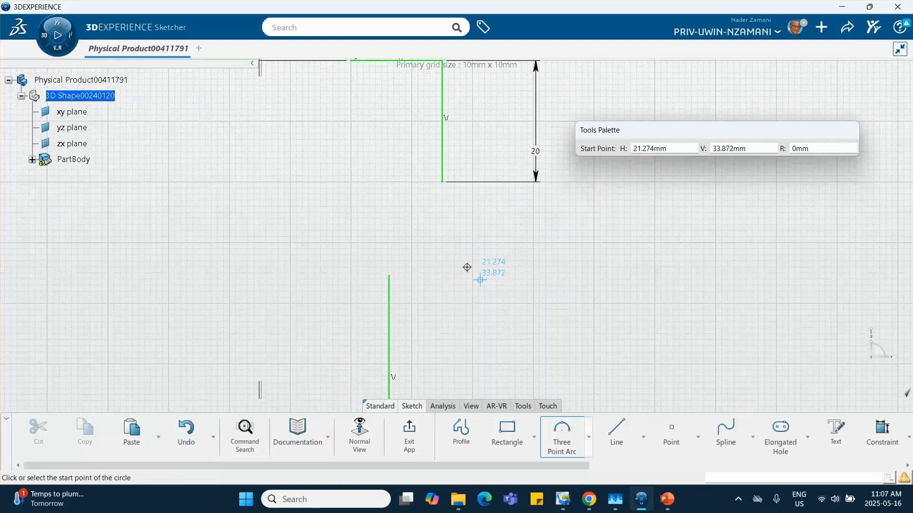
{"action": "left_click", "coordinate": [389, 276]}
{"action": "left_click", "coordinate": [409, 212]}
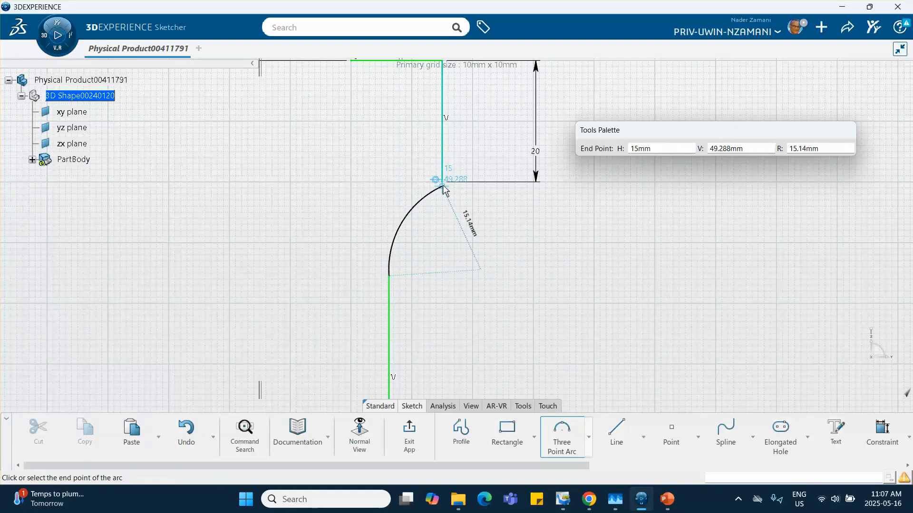
{"action": "left_click", "coordinate": [443, 184]}
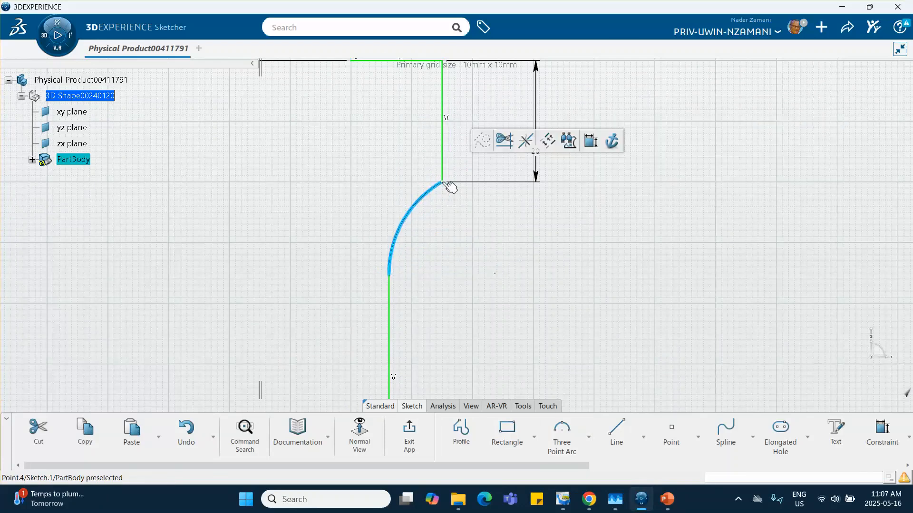
{"action": "left_click", "coordinate": [483, 248]}
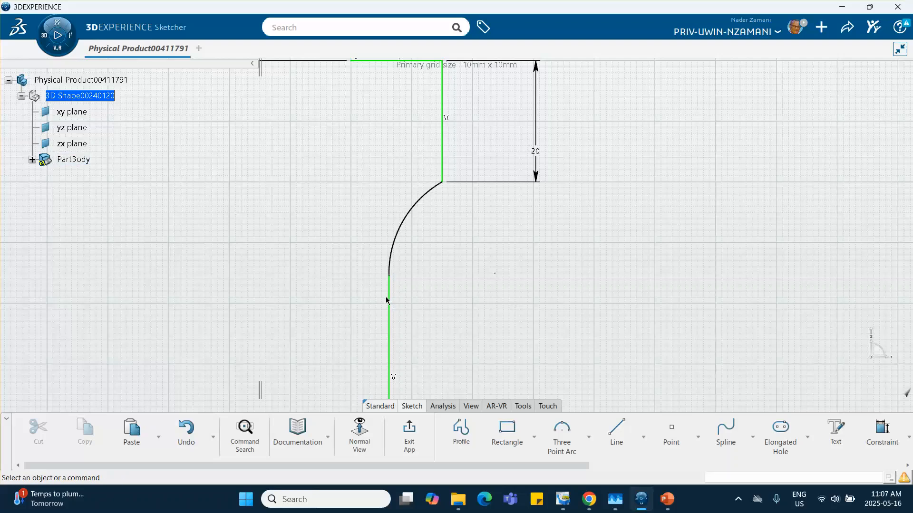
Make the arc tangent to the lower vertical line using the constraints dialog
{"action": "left_click", "coordinate": [411, 227]}
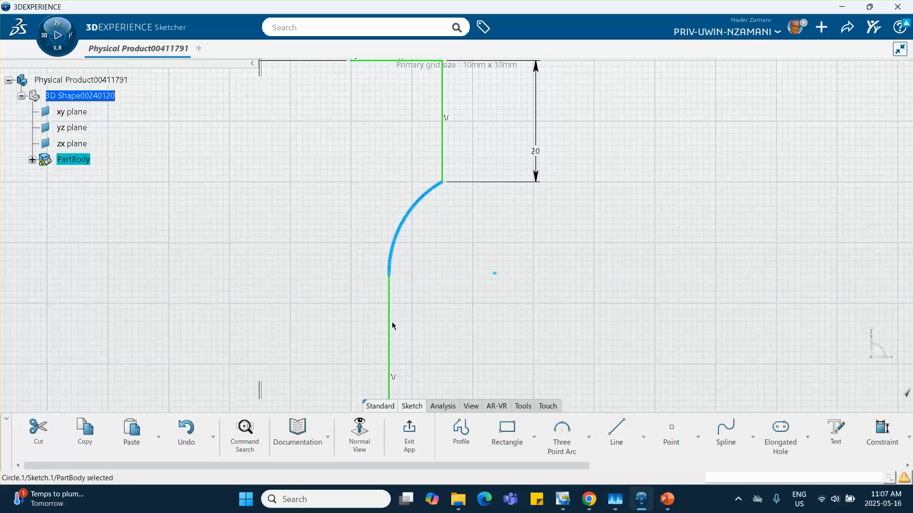
{"action": "left_click", "coordinate": [389, 376], "text": "ctrl"}
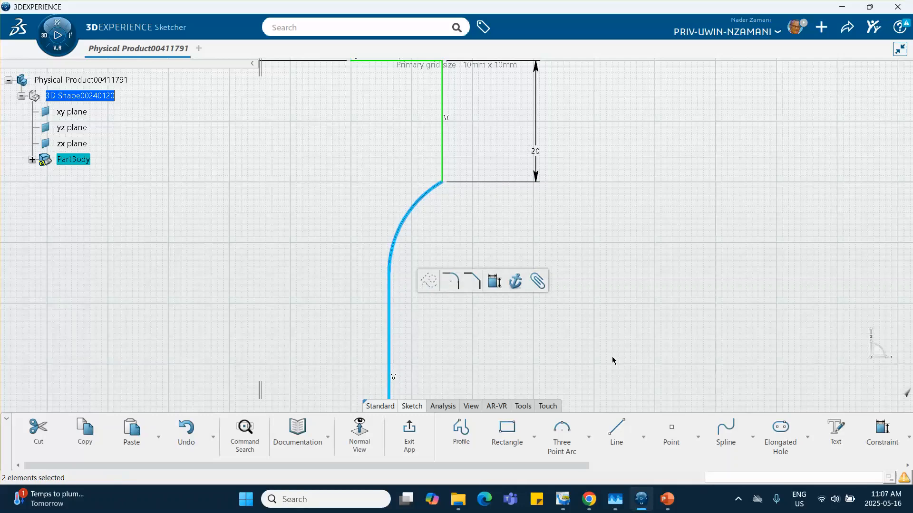
{"action": "left_click", "coordinate": [909, 438]}
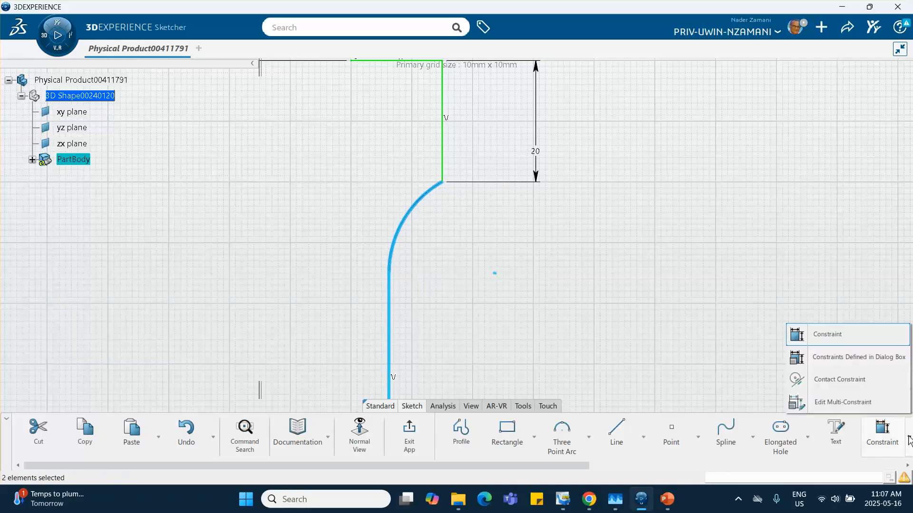
{"action": "left_click", "coordinate": [830, 365]}
{"action": "left_click", "coordinate": [655, 294]}
{"action": "left_click", "coordinate": [675, 390]}
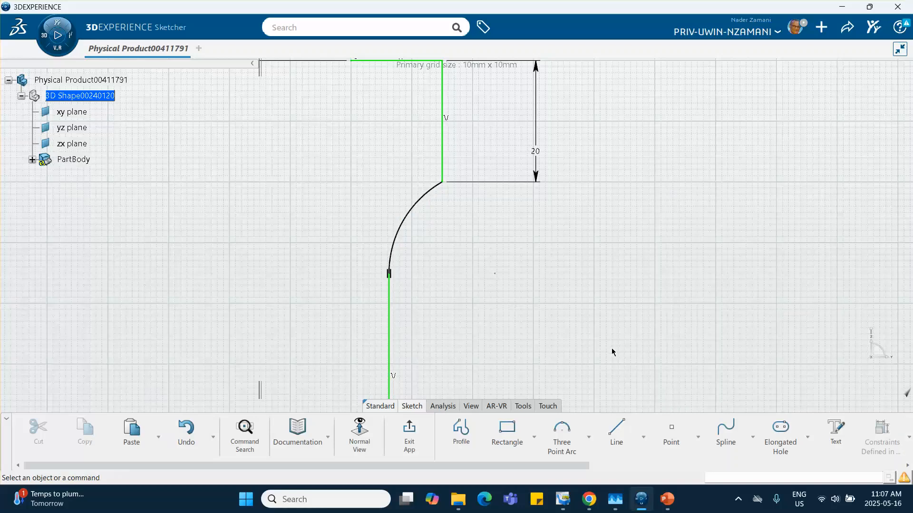
Check the gauge length on the PowerPoint slide and constrain the lower vertical line's length to 64.39/2 mm in 3DEXPERIENCE
{"action": "mouse_move", "coordinate": [455, 234]}
{"action": "middle_mouse_down"}
{"action": "mouse_move", "coordinate": [473, 237]}
{"action": "mouse_move", "coordinate": [480, 299]}
{"action": "mouse_move", "coordinate": [463, 297]}
{"action": "mouse_move", "coordinate": [462, 223]}
{"action": "middle_mouse_up"}
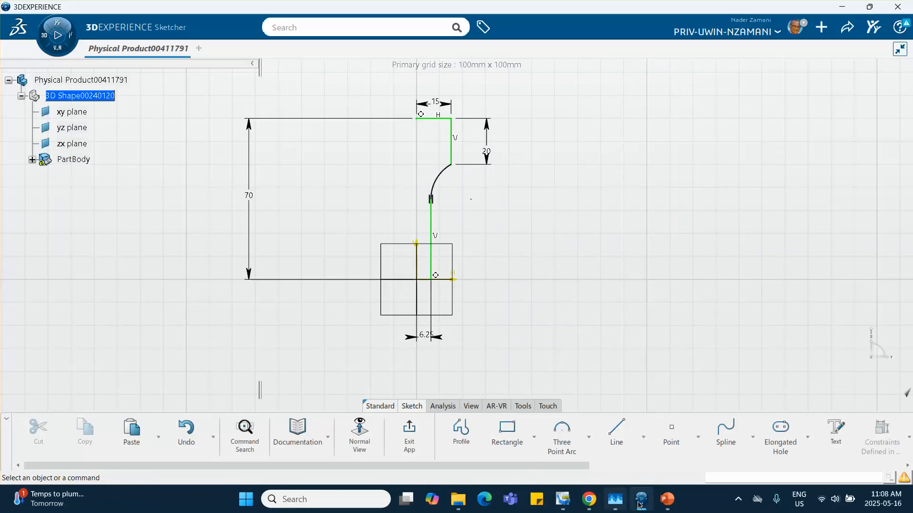
{"action": "left_click", "coordinate": [667, 499]}
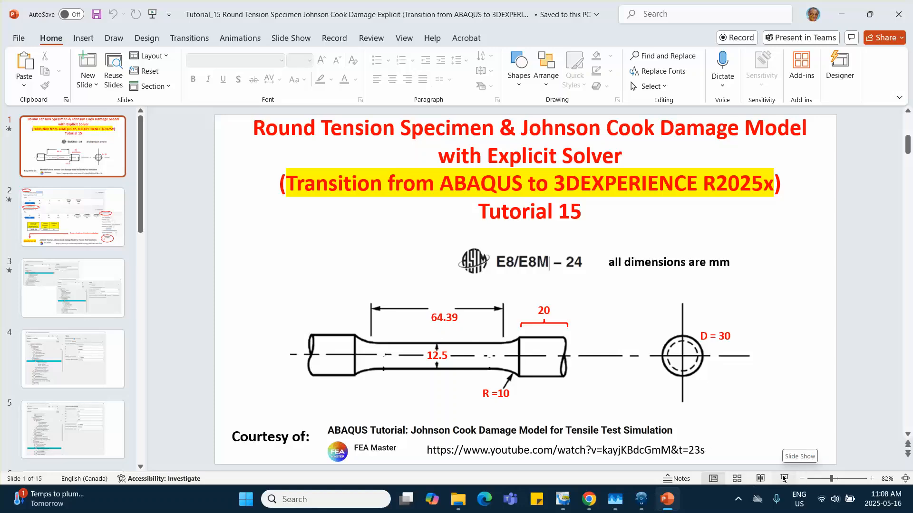
{"action": "left_click", "coordinate": [641, 499]}
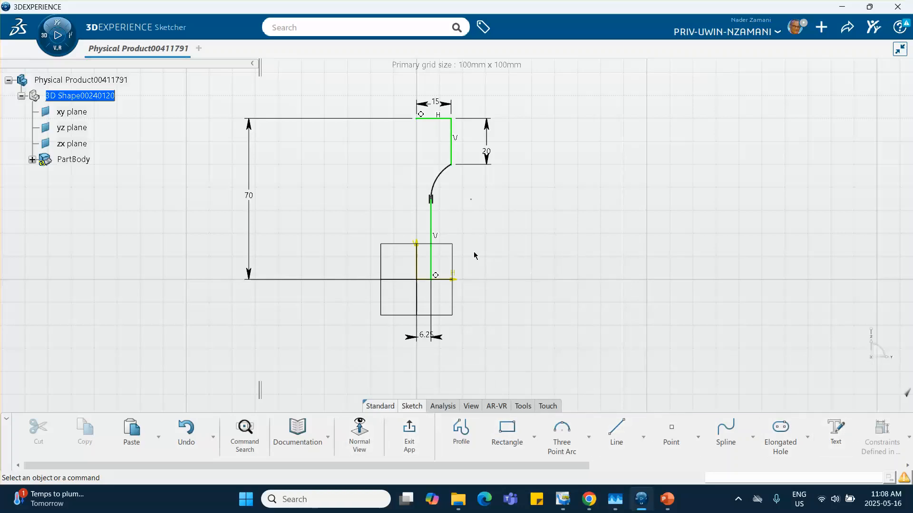
{"action": "left_click", "coordinate": [431, 225]}
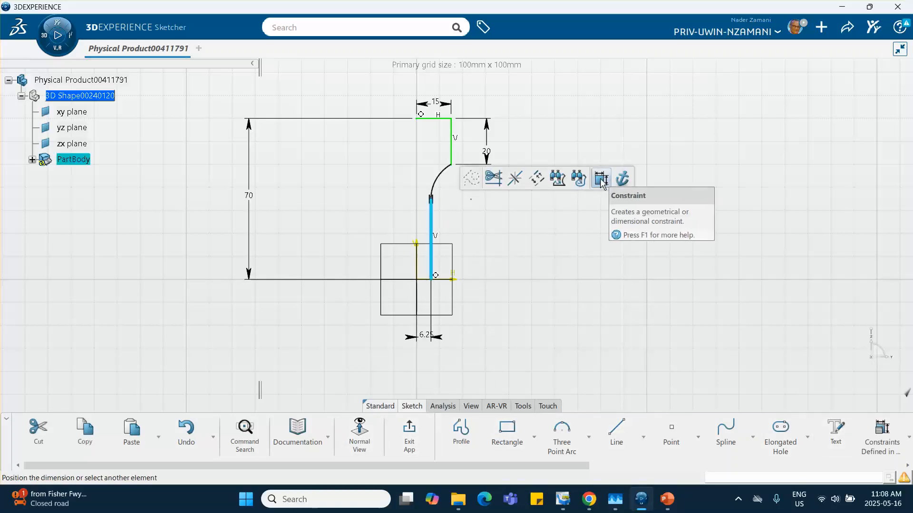
{"action": "left_click", "coordinate": [618, 177]}
{"action": "left_click", "coordinate": [535, 238]}
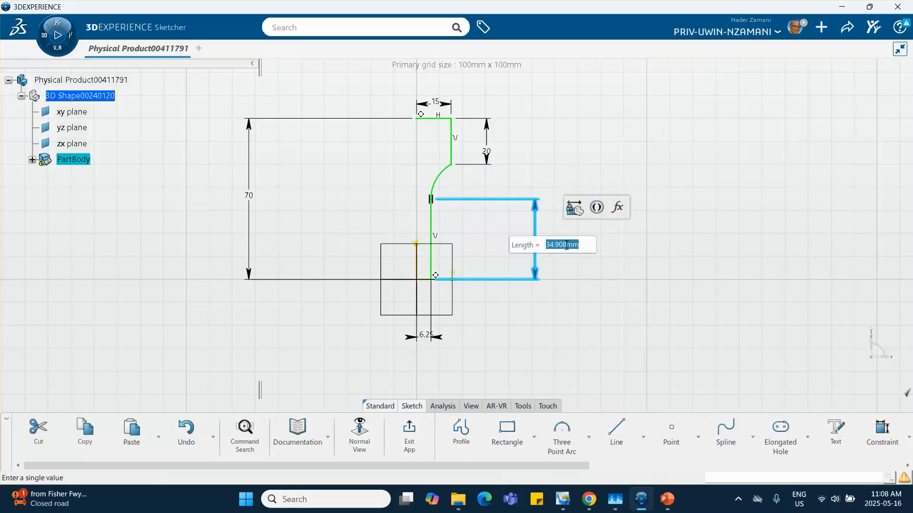
{"action": "type", "text": "64.39/"}
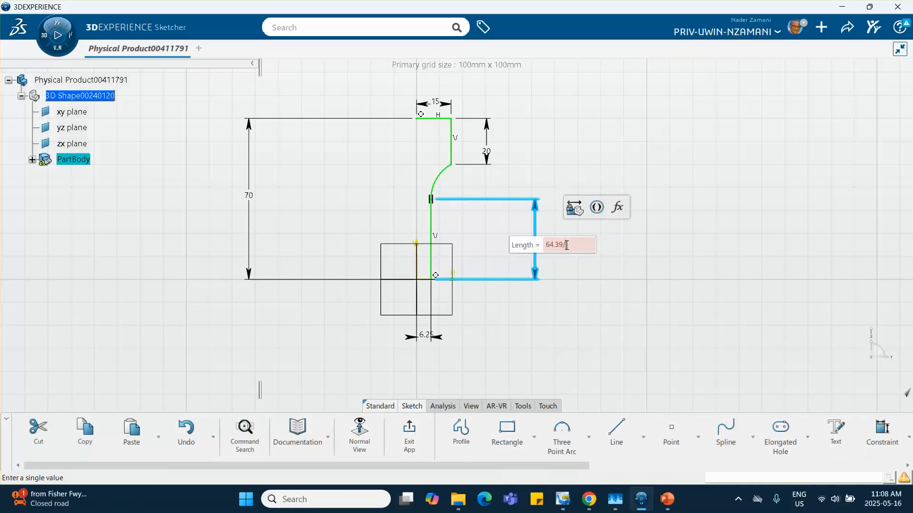
{"action": "type", "text": "2"}
{"action": "key", "text": "Return"}
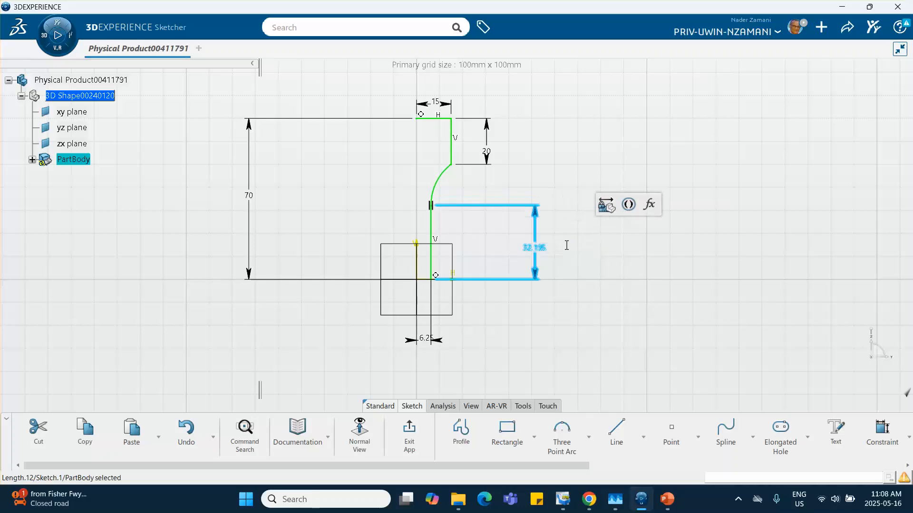
{"action": "left_click", "coordinate": [612, 335]}
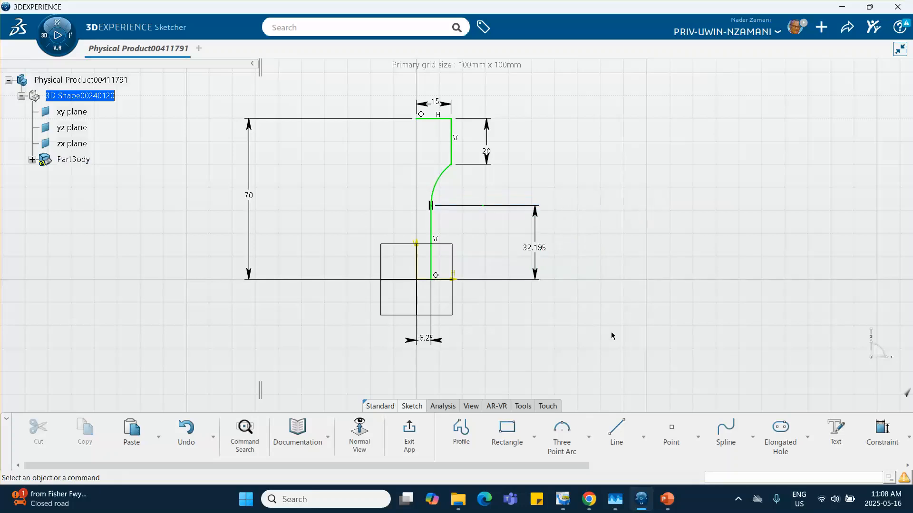
{"action": "left_click", "coordinate": [441, 179]}
{"action": "left_click", "coordinate": [607, 138]}
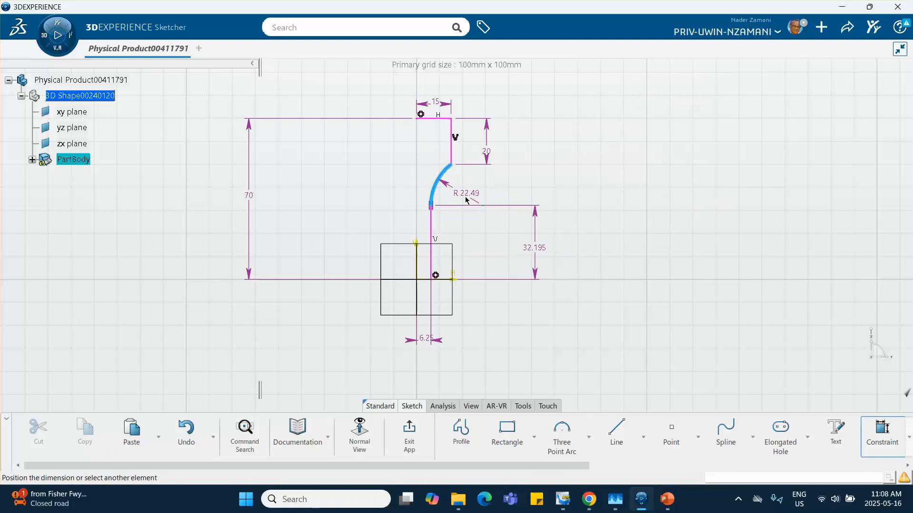
{"action": "left_click", "coordinate": [465, 200]}
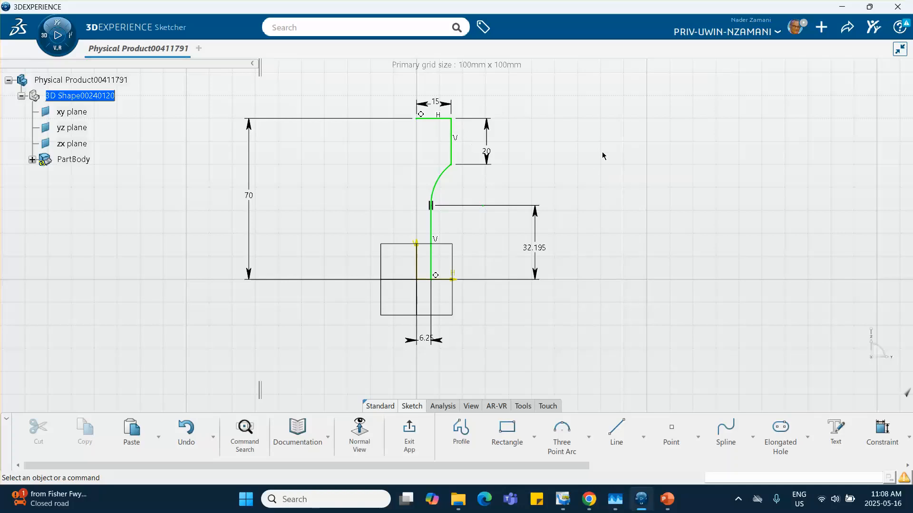
Delete the 70 mm height dimension and constrain the arc's radius to 10 mm
{"action": "left_click", "coordinate": [249, 173]}
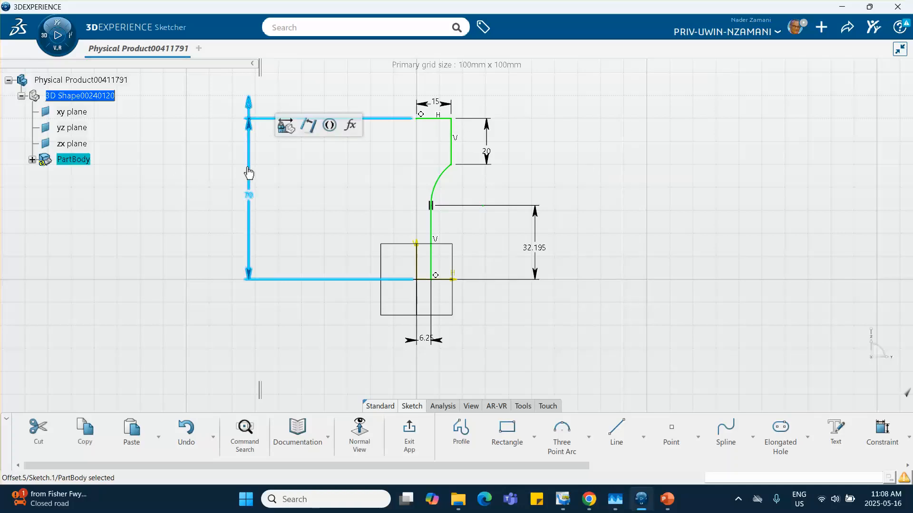
{"action": "key", "text": "Delete"}
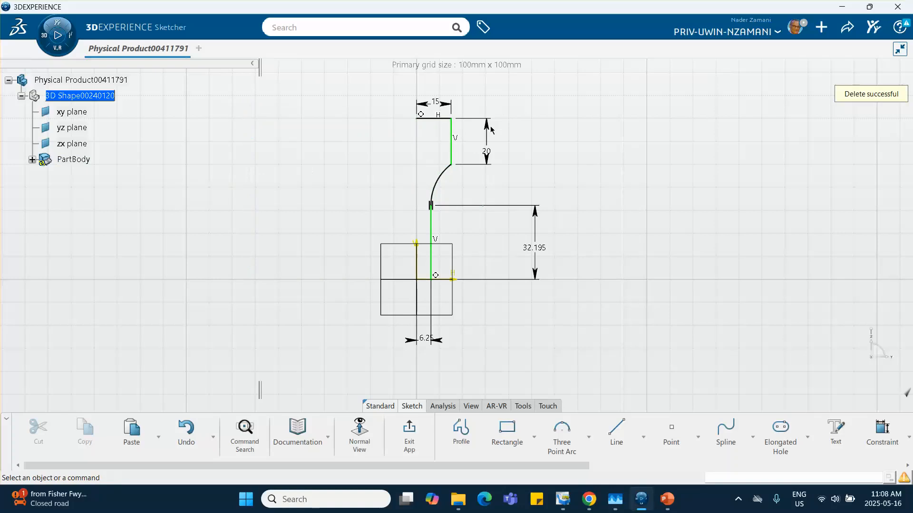
{"action": "left_click", "coordinate": [441, 176]}
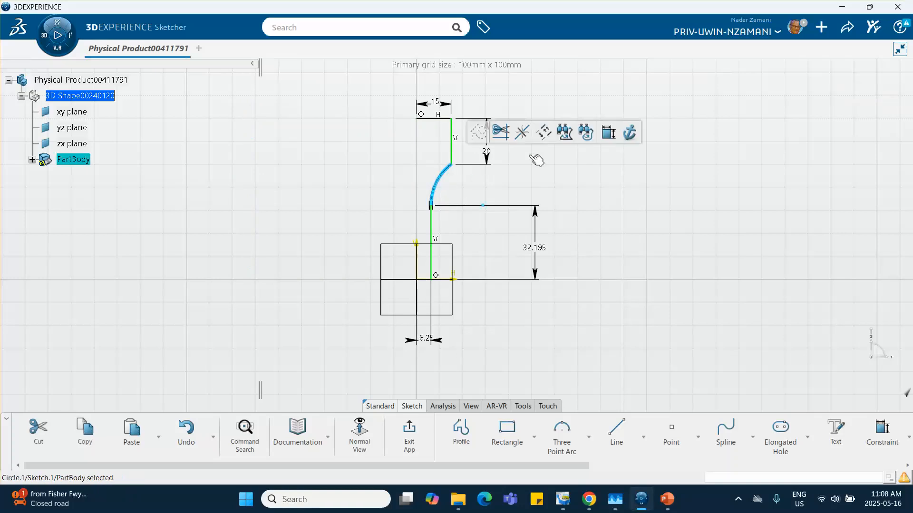
{"action": "left_click", "coordinate": [608, 134]}
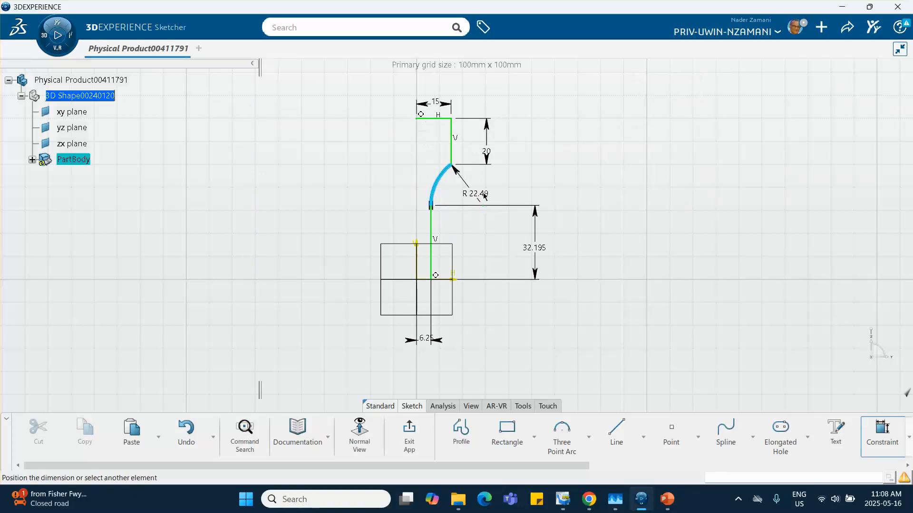
{"action": "left_click", "coordinate": [483, 195]}
{"action": "type", "text": "10"}
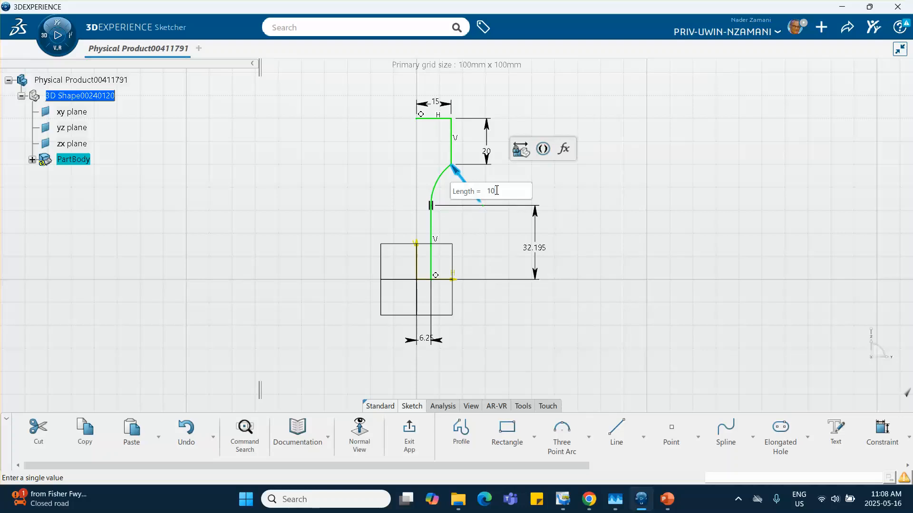
{"action": "key", "text": "Return"}
{"action": "left_click", "coordinate": [533, 314]}
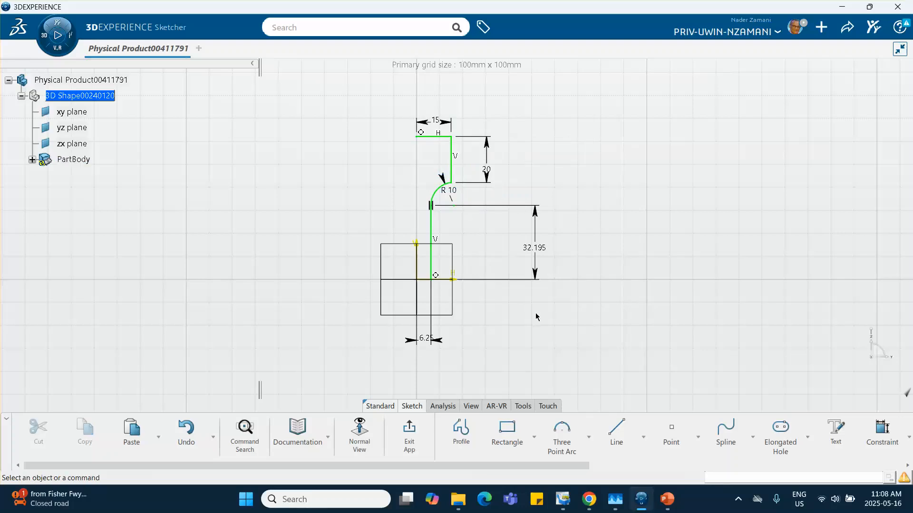
Mirror the whole profile, including the lower vertical line, about the horizontal sketch axis
{"action": "mouse_move", "coordinate": [518, 324]}
{"action": "middle_mouse_down"}
{"action": "mouse_move", "coordinate": [507, 312]}
{"action": "mouse_move", "coordinate": [509, 282]}
{"action": "middle_mouse_up"}
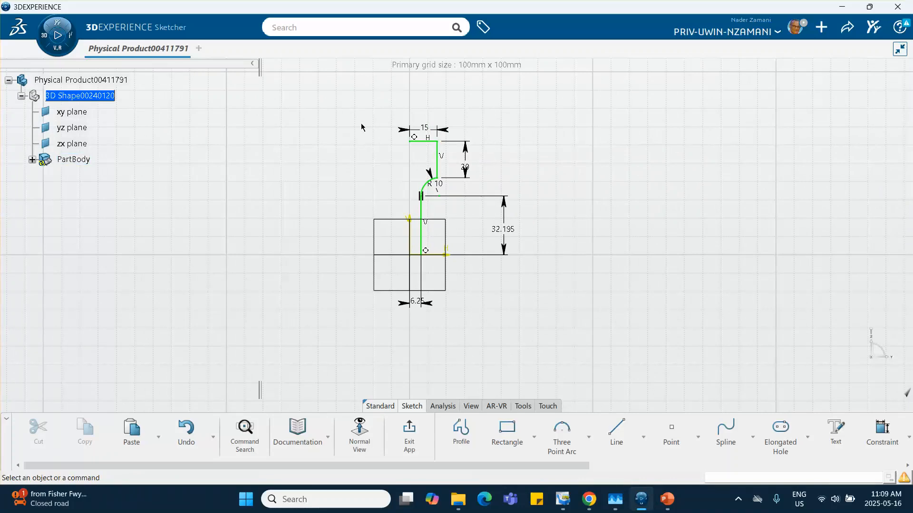
{"action": "left_click_drag", "start_coordinate": [360, 125], "coordinate": [505, 256]}
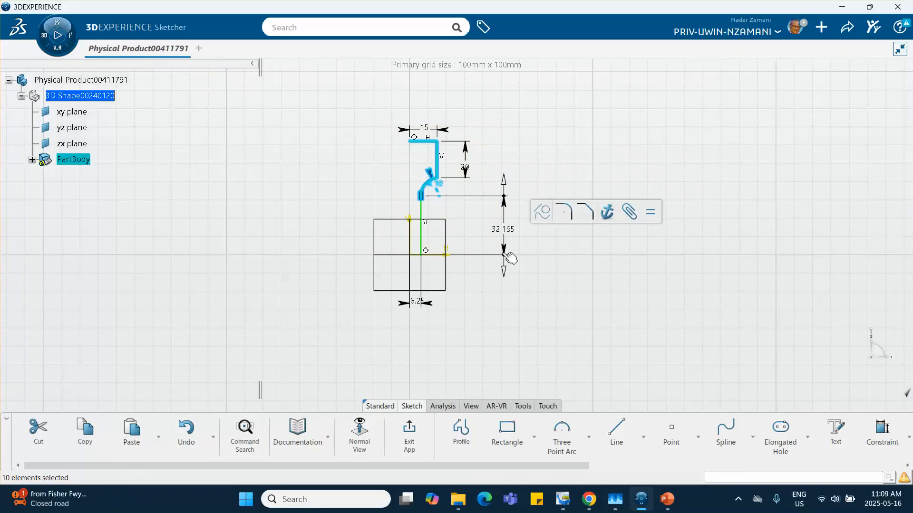
{"action": "left_click", "coordinate": [421, 218], "text": "ctrl"}
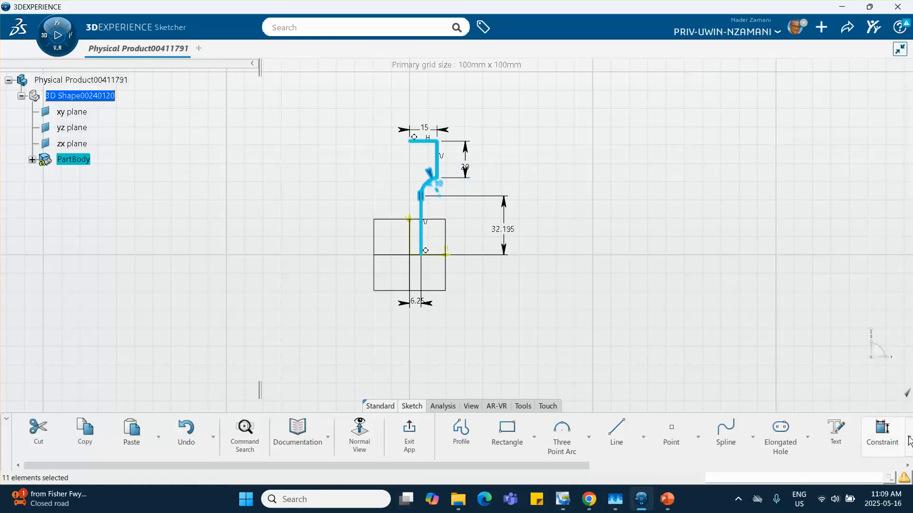
{"action": "scroll", "coordinate": [804, 443], "scroll_direction": "down", "scroll_amount": 5}
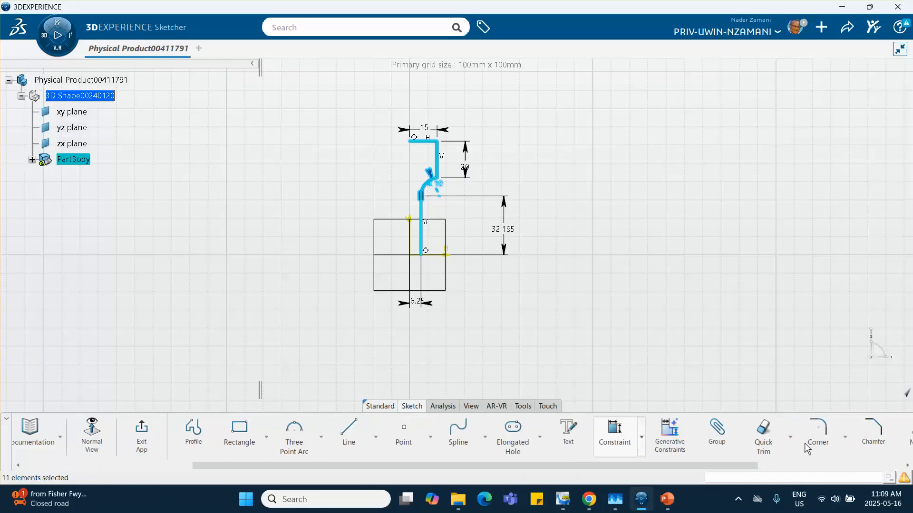
{"action": "left_click", "coordinate": [830, 432]}
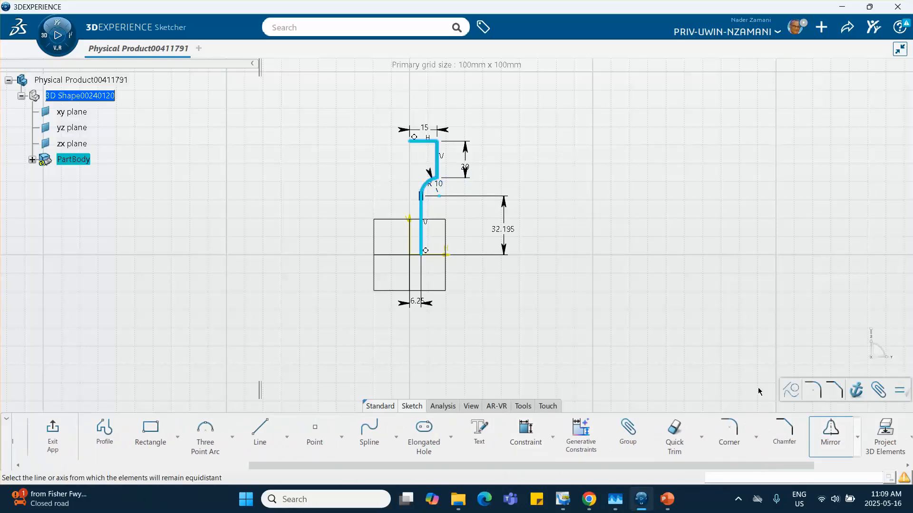
{"action": "left_click", "coordinate": [410, 252]}
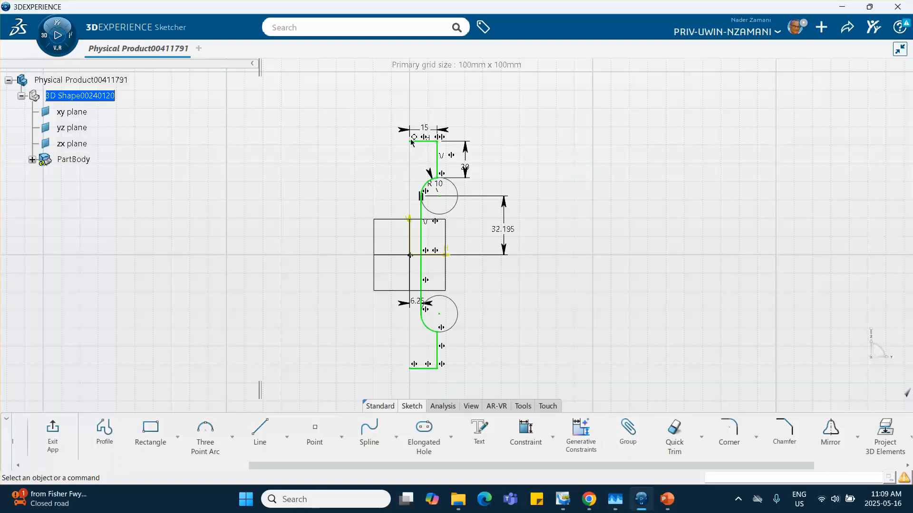
Draw an axis line along the vertical sketch axis, extending past both ends of the profile, and exit the sketch
{"action": "left_click", "coordinate": [286, 436]}
{"action": "left_click", "coordinate": [270, 404]}
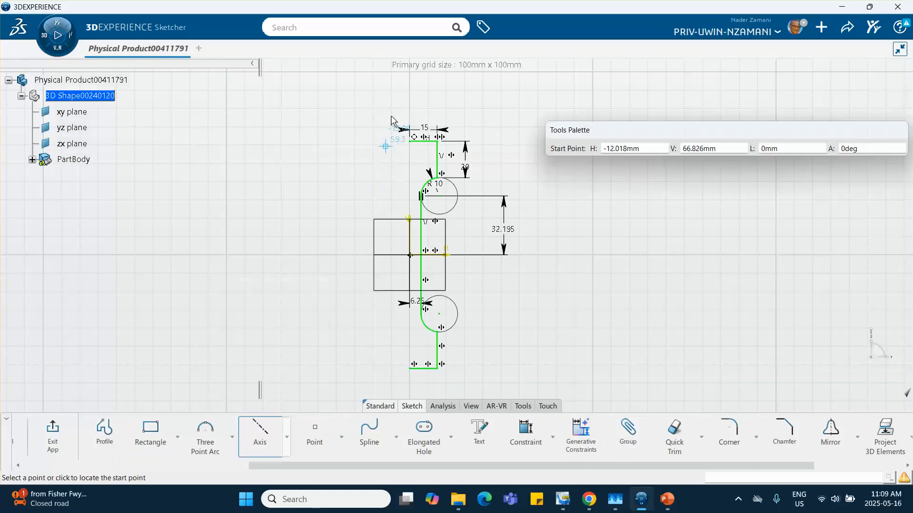
{"action": "left_click", "coordinate": [411, 93]}
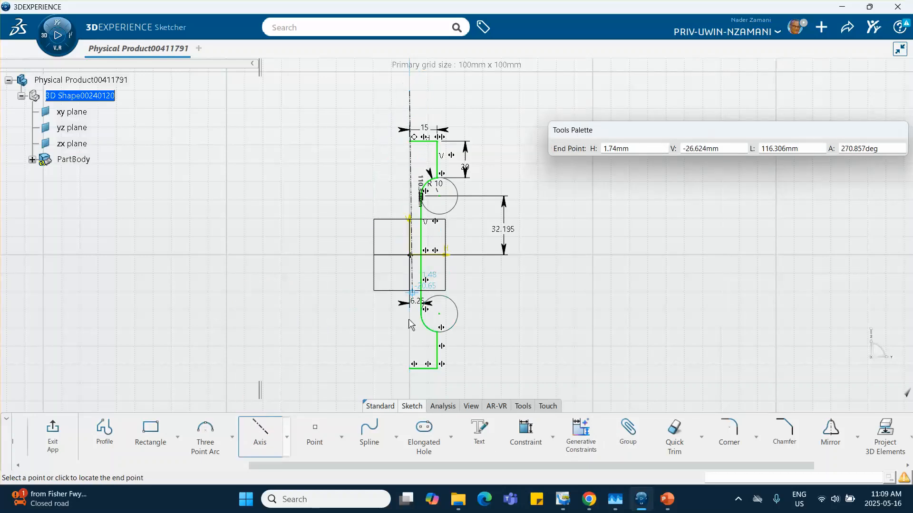
{"action": "left_click", "coordinate": [411, 389]}
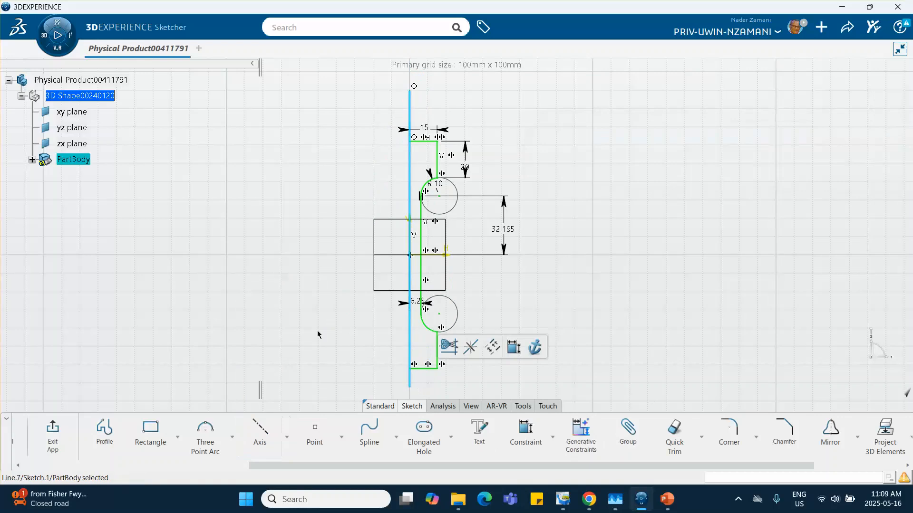
{"action": "left_click", "coordinate": [304, 327]}
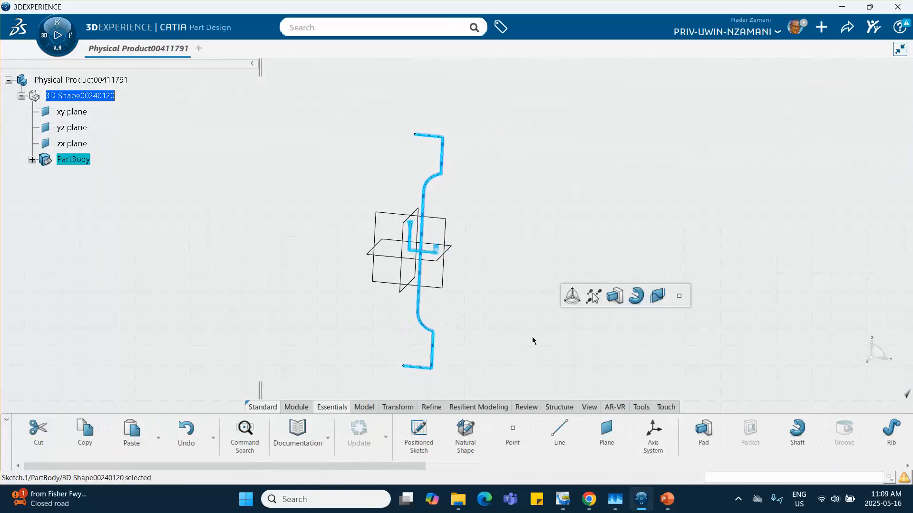
Revolve the profile sketch into the solid specimen with Shaft and save the model
{"action": "left_click", "coordinate": [797, 430]}
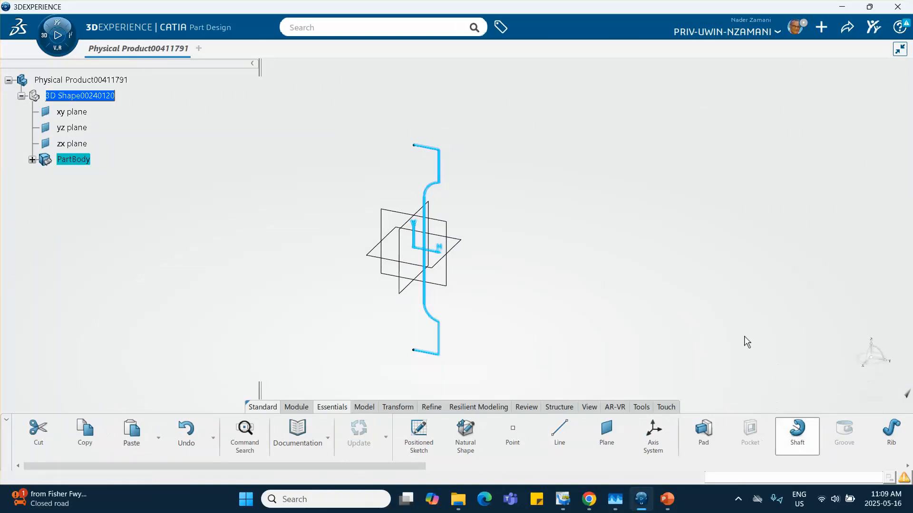
{"action": "left_click", "coordinate": [724, 381]}
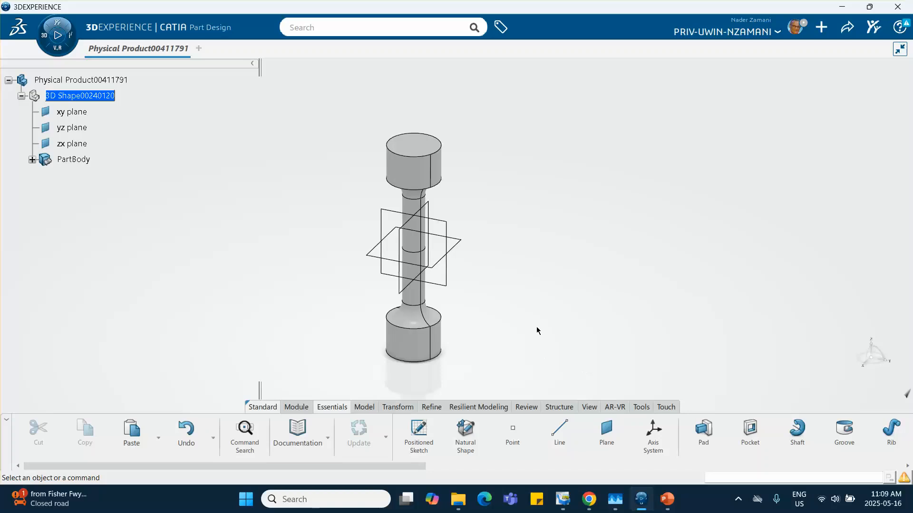
{"action": "middle_click_drag", "start_coordinate": [537, 330], "coordinate": [501, 309]}
{"action": "left_click", "coordinate": [847, 27]}
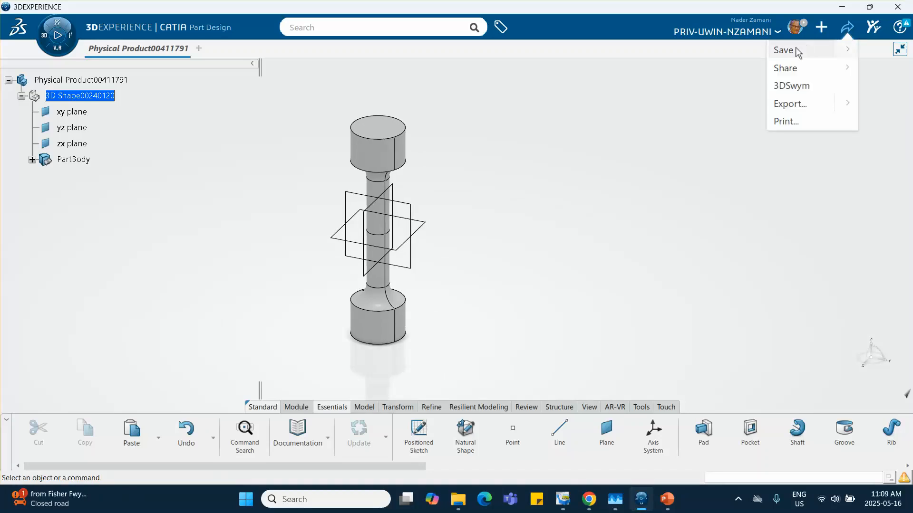
{"action": "left_click", "coordinate": [807, 49]}
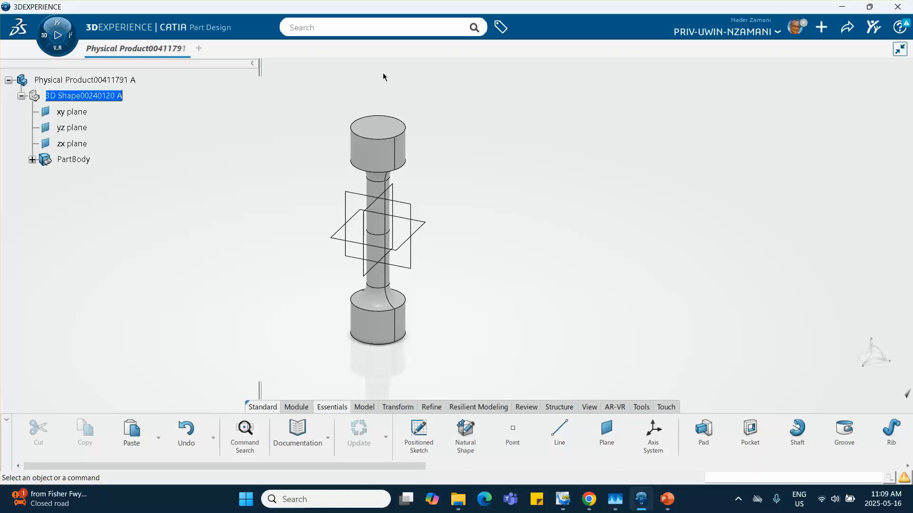
Create a coordinate point on the specimen's axis above its upper end, at X 0, Y 0, Z 100 mm
{"action": "left_click", "coordinate": [511, 432]}
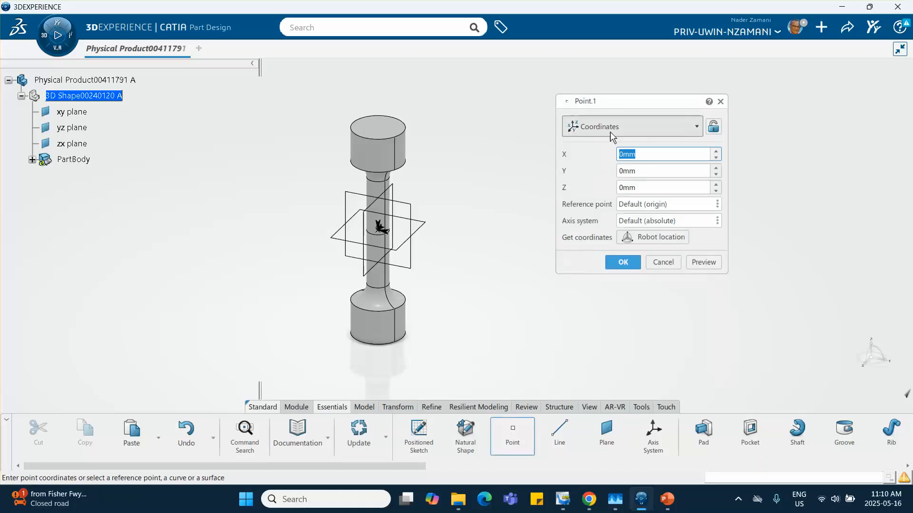
{"action": "left_click", "coordinate": [621, 188]}
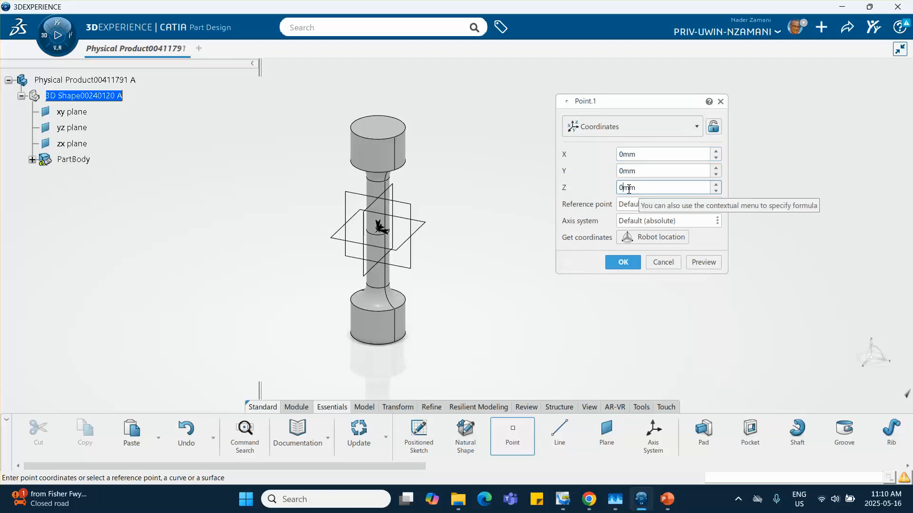
{"action": "type", "text": "0"}
{"action": "left_click", "coordinate": [704, 262]}
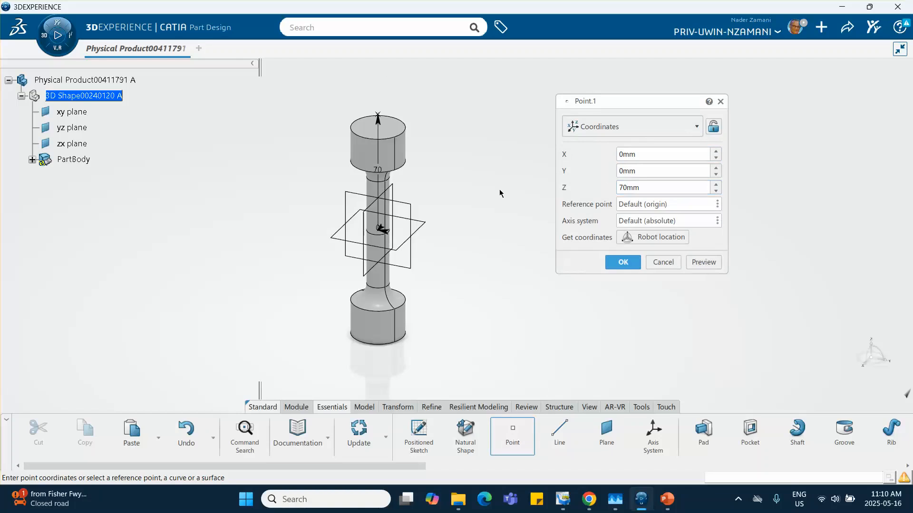
{"action": "left_click", "coordinate": [622, 188]}
{"action": "key", "text": "BackSpace"}
{"action": "type", "text": "10"}
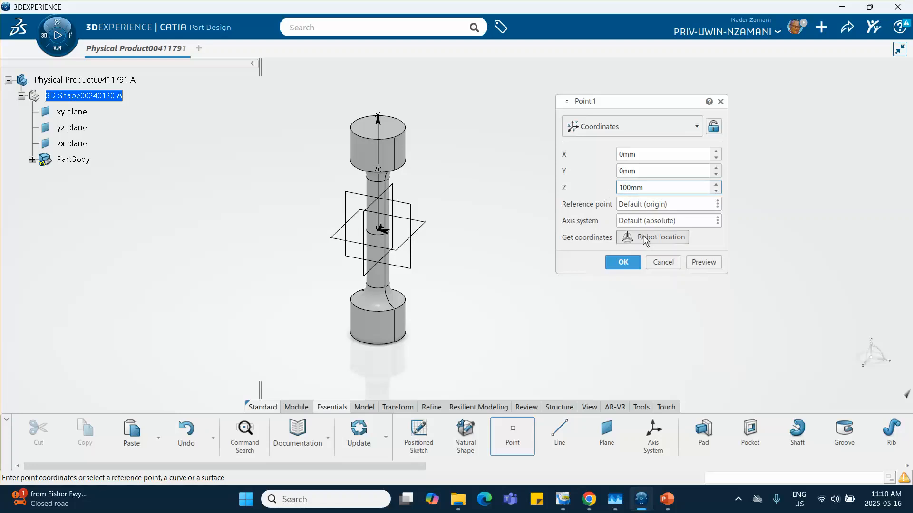
{"action": "left_click", "coordinate": [707, 264]}
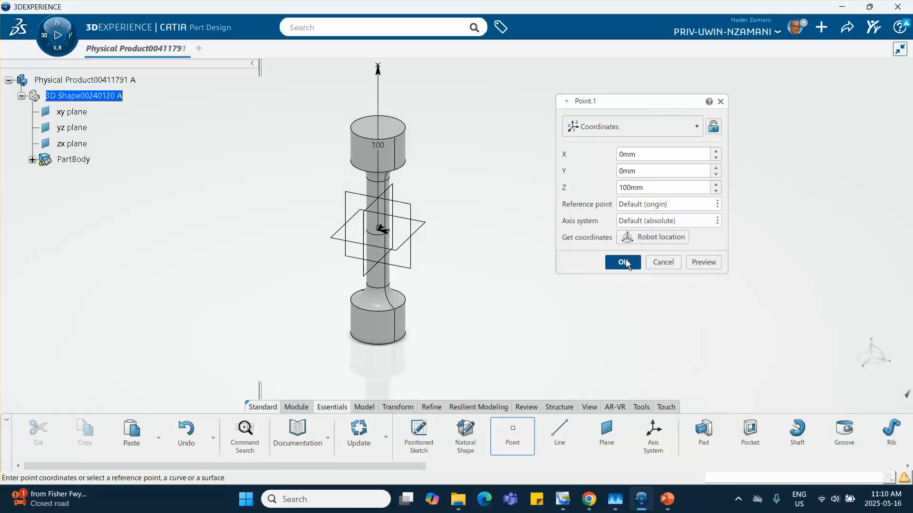
{"action": "left_click", "coordinate": [622, 263]}
{"action": "middle_click_drag", "start_coordinate": [515, 198], "coordinate": [516, 203]}
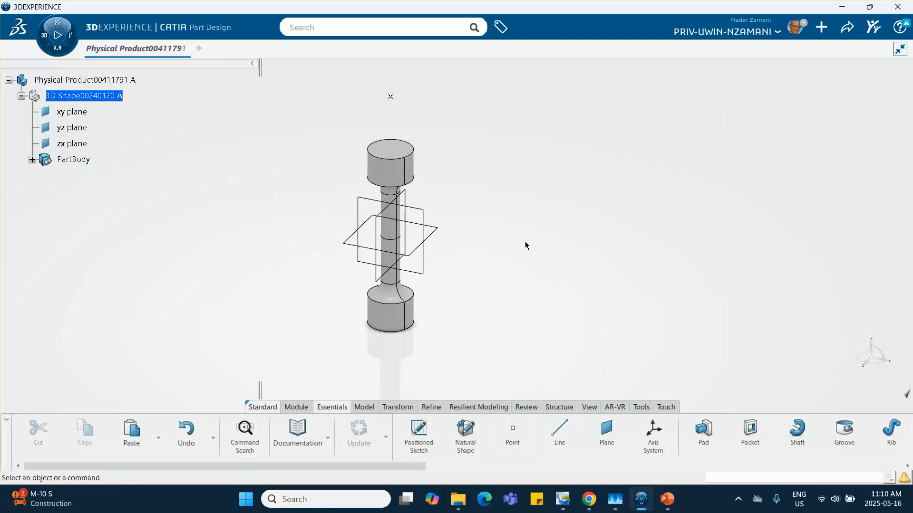
Create a core material titled "Tutorial 15 May 16 2025" with a simulation domain
{"action": "left_click", "coordinate": [640, 407]}
{"action": "scroll", "coordinate": [619, 433], "scroll_direction": "down", "scroll_amount": 3}
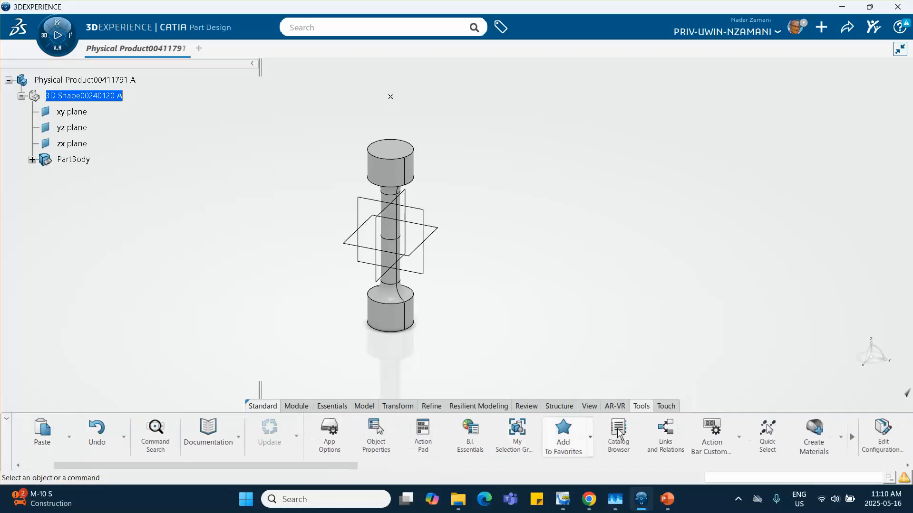
{"action": "left_click", "coordinate": [760, 445]}
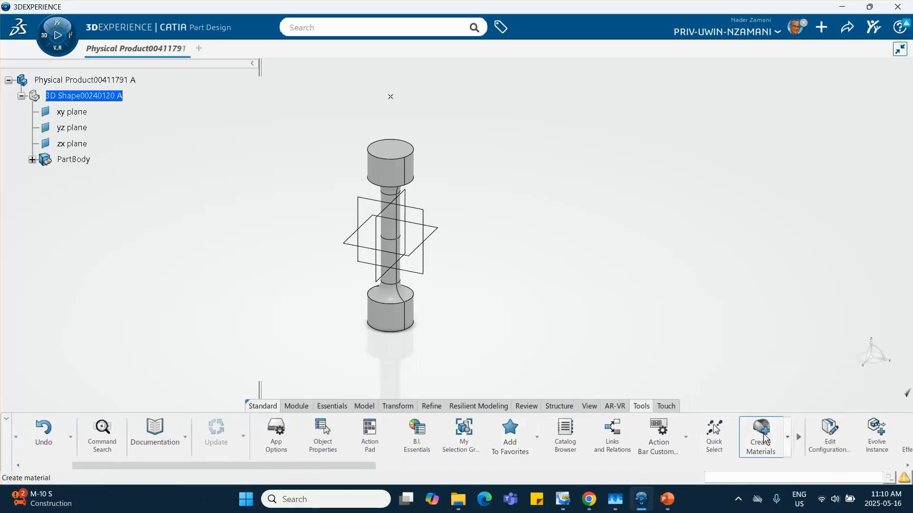
{"action": "left_click_drag", "start_coordinate": [654, 135], "coordinate": [544, 135]}
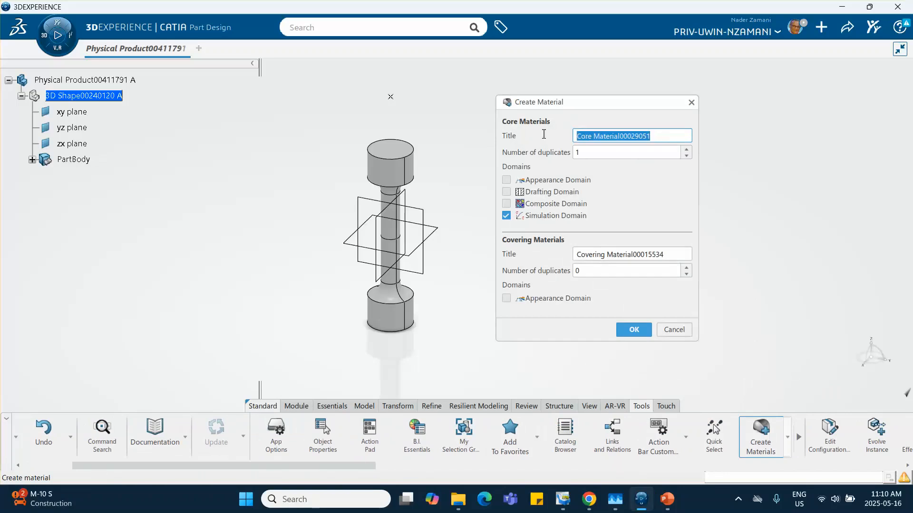
{"action": "type", "text": "Tut"}
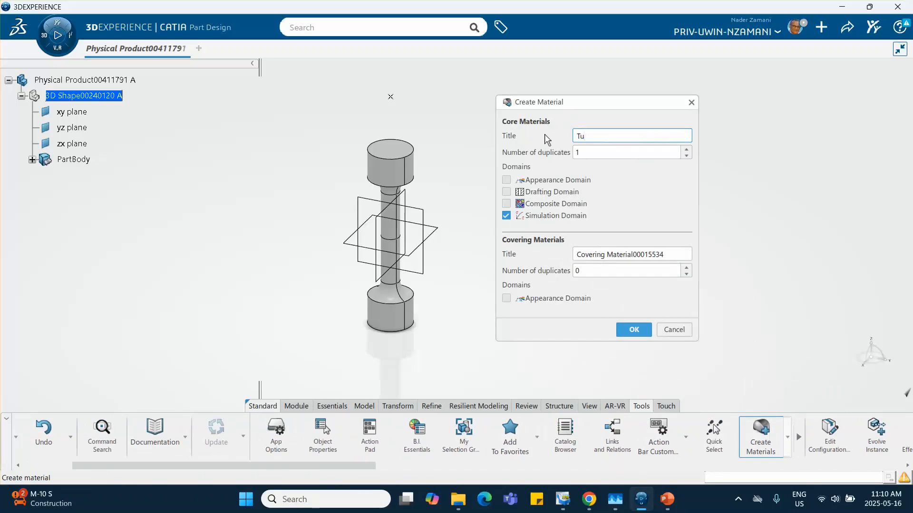
{"action": "type", "text": "orial 15 May 16 2025"}
{"action": "left_click", "coordinate": [633, 330]}
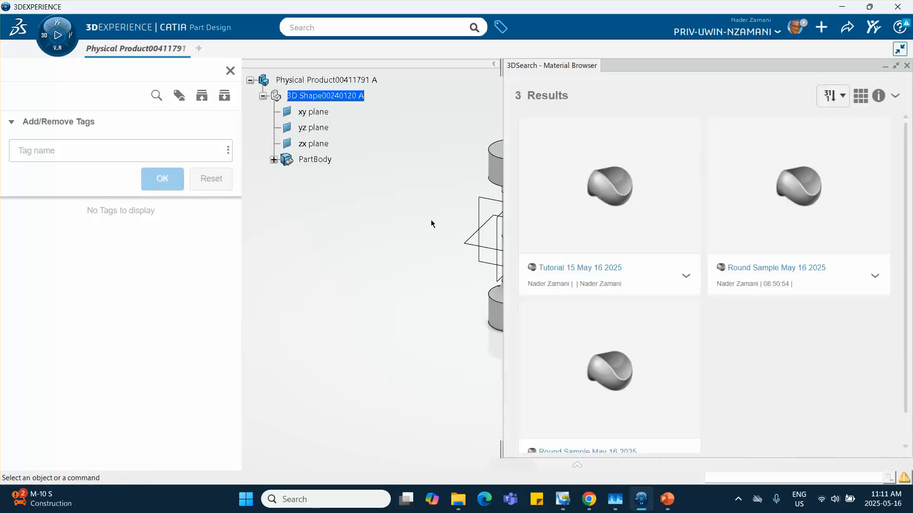
Apply the Tutorial 15 May 16 2025 material to the physical product and close the material browser
{"action": "left_click", "coordinate": [686, 275]}
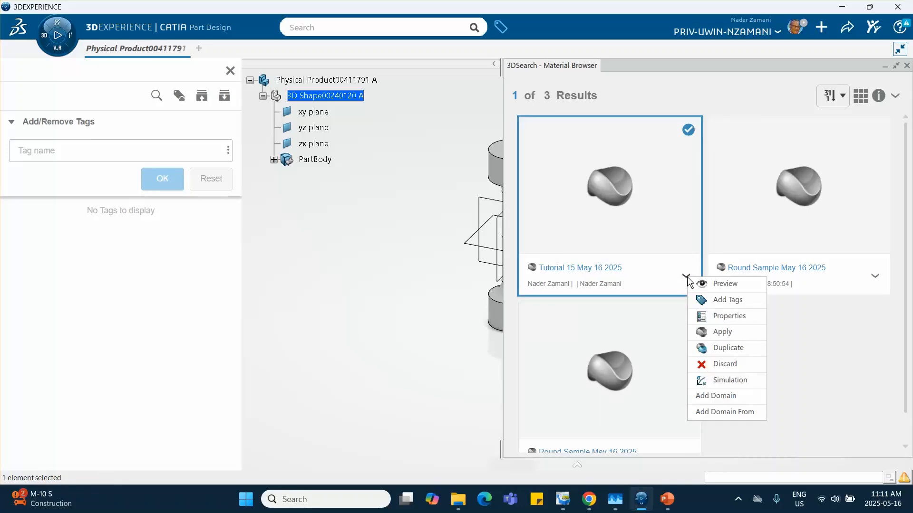
{"action": "left_click", "coordinate": [723, 333]}
{"action": "left_click", "coordinate": [303, 82]}
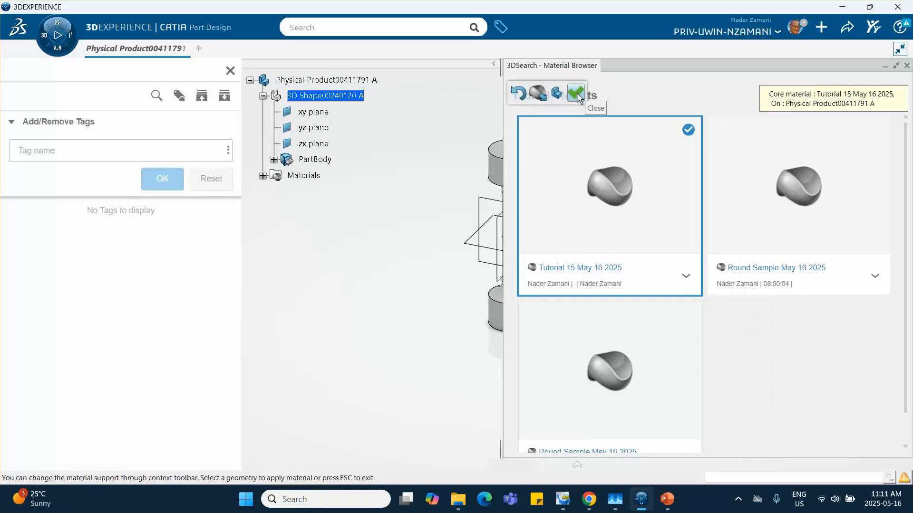
{"action": "left_click", "coordinate": [576, 96]}
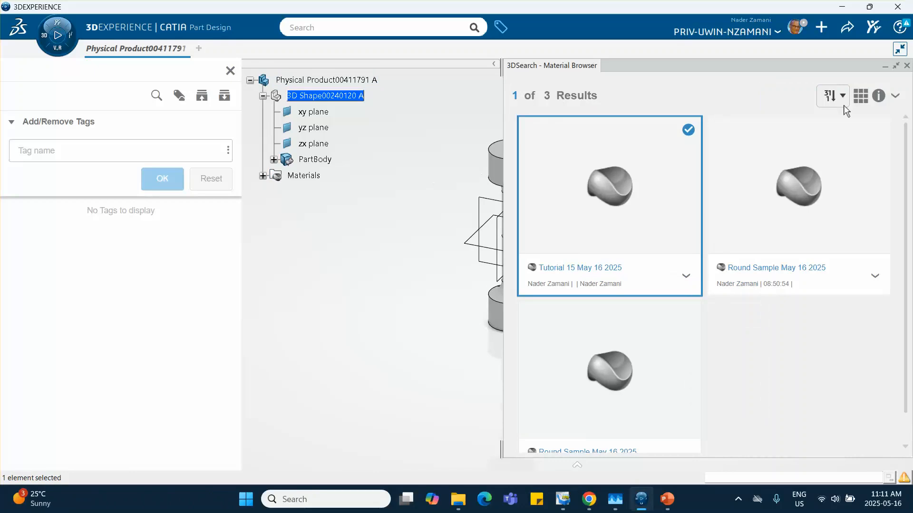
{"action": "left_click", "coordinate": [263, 177]}
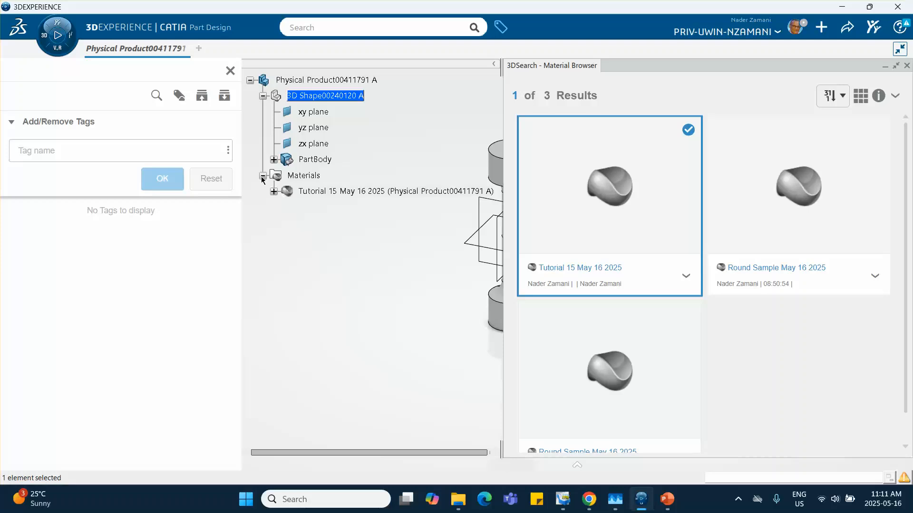
{"action": "left_click", "coordinate": [906, 65]}
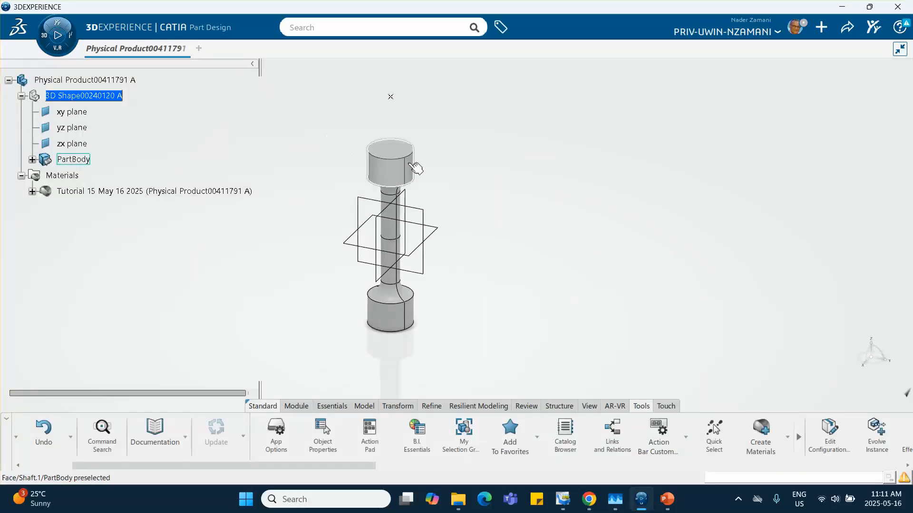
Open the applied material's simulation domain and add a structural density of 7.8e-9 T_mm3
{"action": "left_click", "coordinate": [31, 192]}
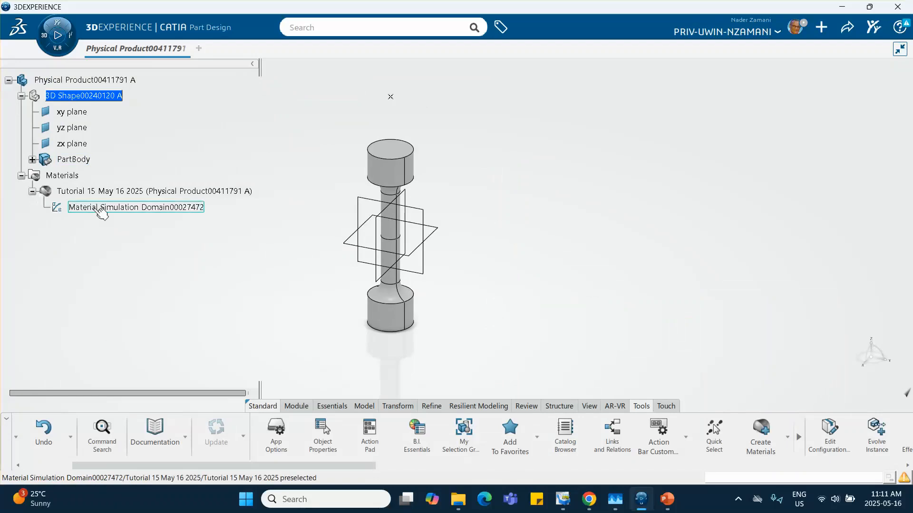
{"action": "left_click", "coordinate": [113, 209]}
{"action": "double_click", "coordinate": [113, 208]}
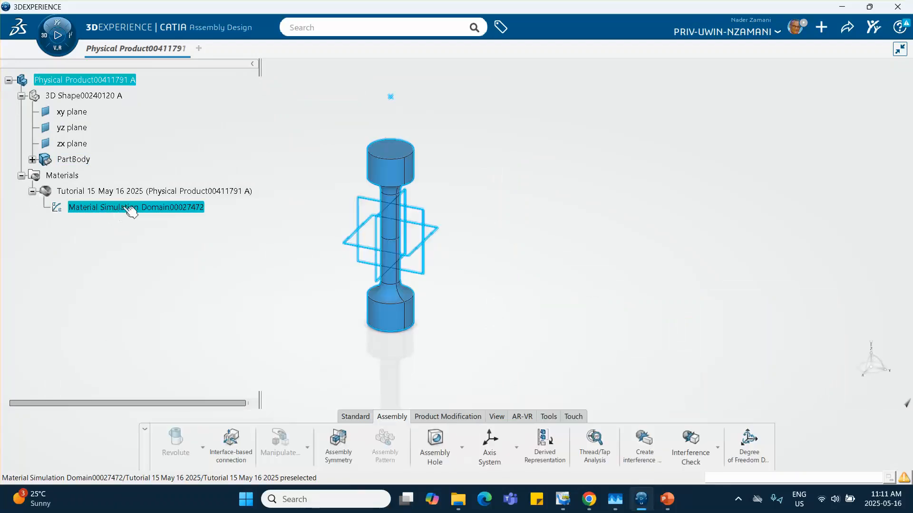
{"action": "left_click", "coordinate": [359, 143]}
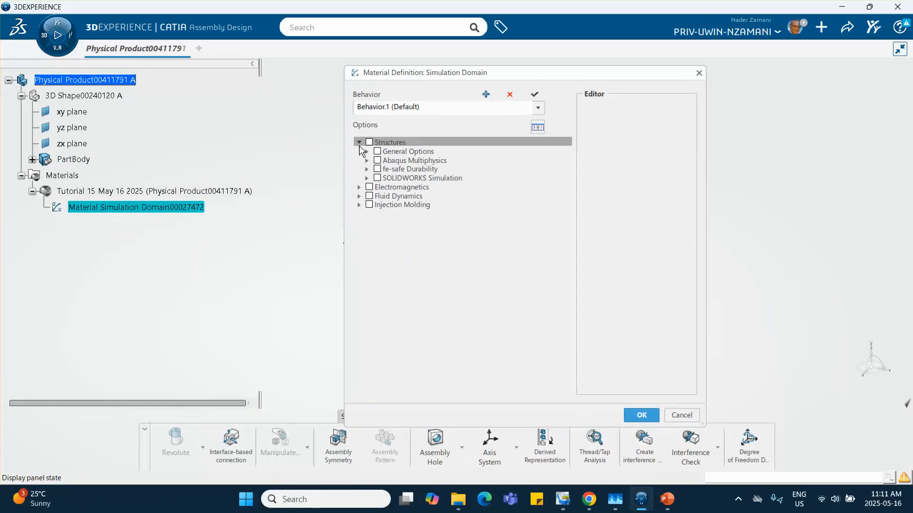
{"action": "left_click", "coordinate": [367, 152]}
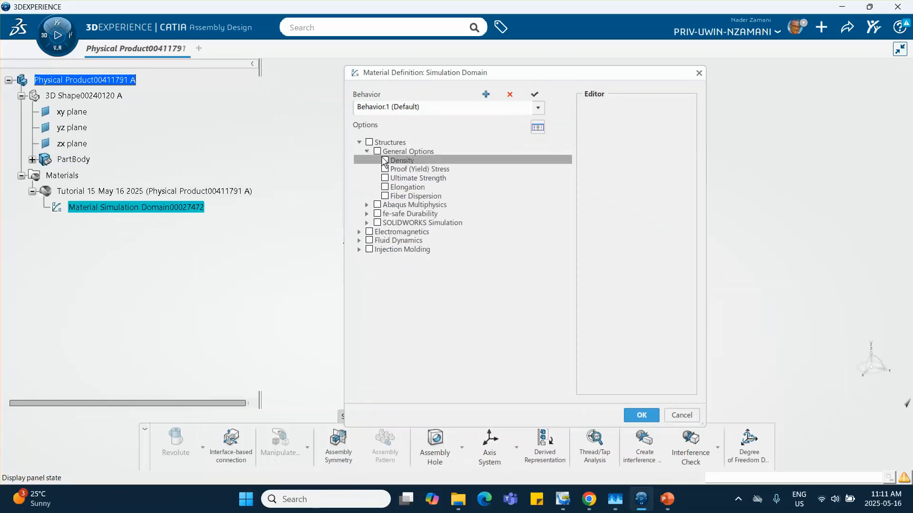
{"action": "left_click", "coordinate": [385, 161]}
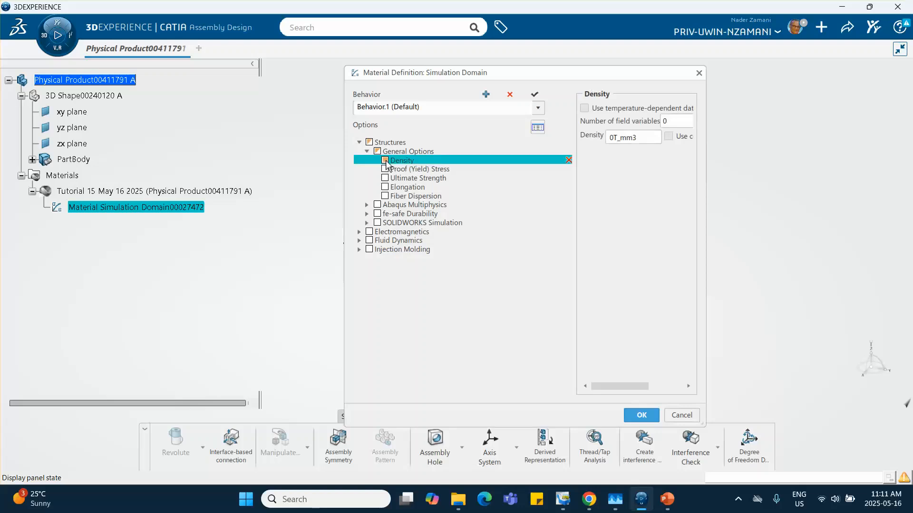
{"action": "left_click", "coordinate": [614, 138]}
{"action": "left_click", "coordinate": [614, 138]}
{"action": "key", "text": "BackSpace"}
{"action": "type", "text": "7.8e-"}
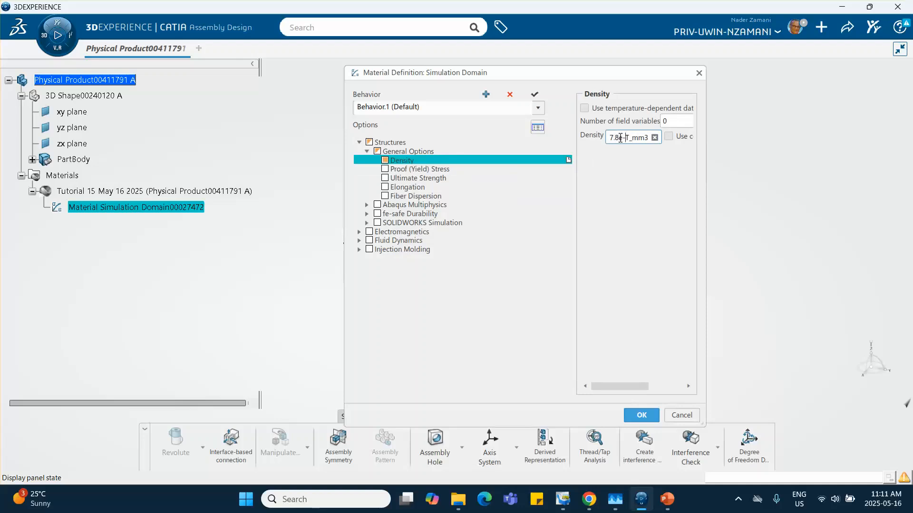
{"action": "type", "text": "9"}
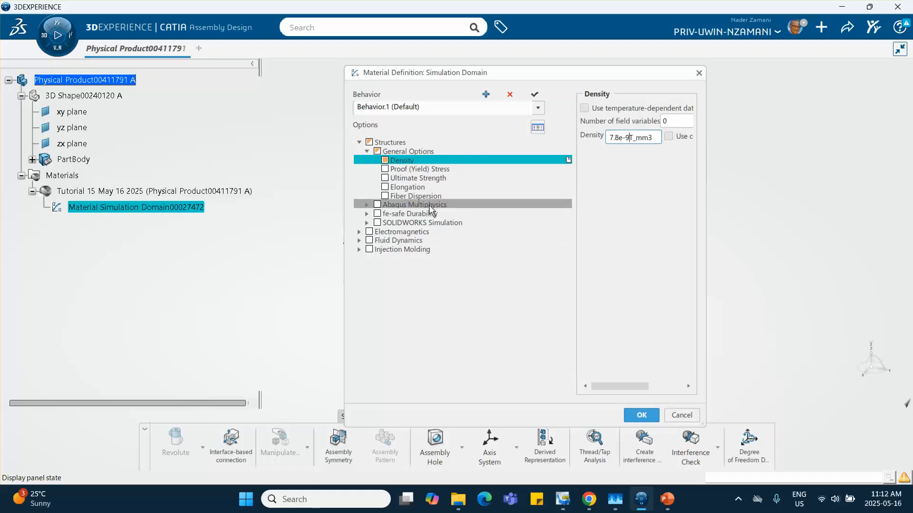
Add isotropic elastic behavior under Abaqus Multiphysics with Young's modulus 210000 MPa and Poisson's ratio 0.3
{"action": "left_click", "coordinate": [367, 206]}
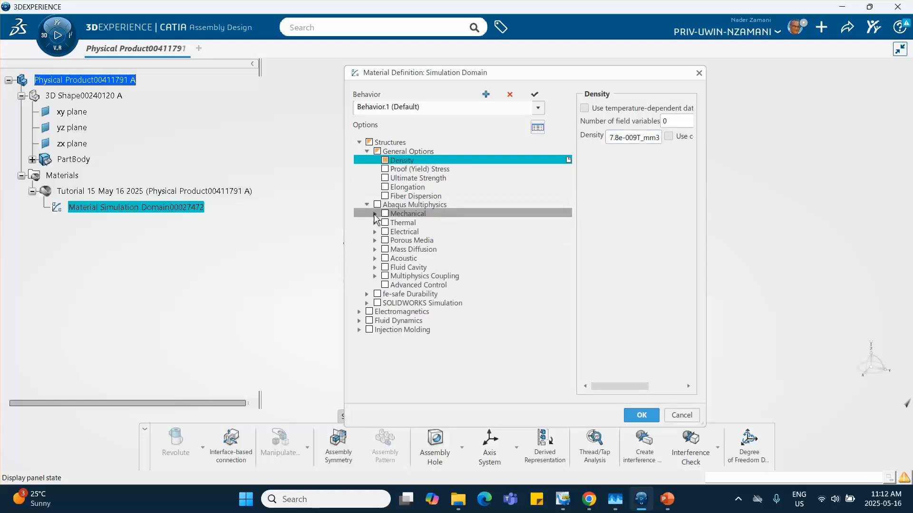
{"action": "left_click", "coordinate": [375, 213]}
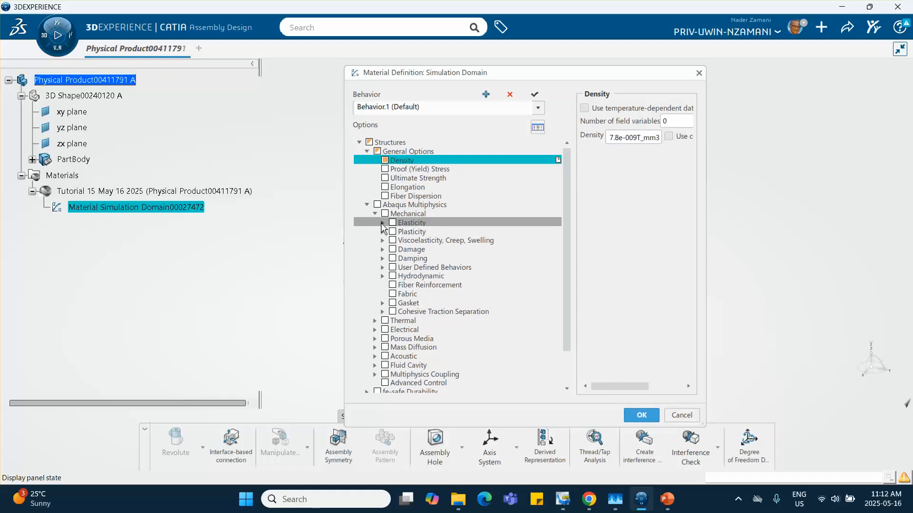
{"action": "left_click", "coordinate": [381, 224]}
{"action": "left_click", "coordinate": [399, 232]}
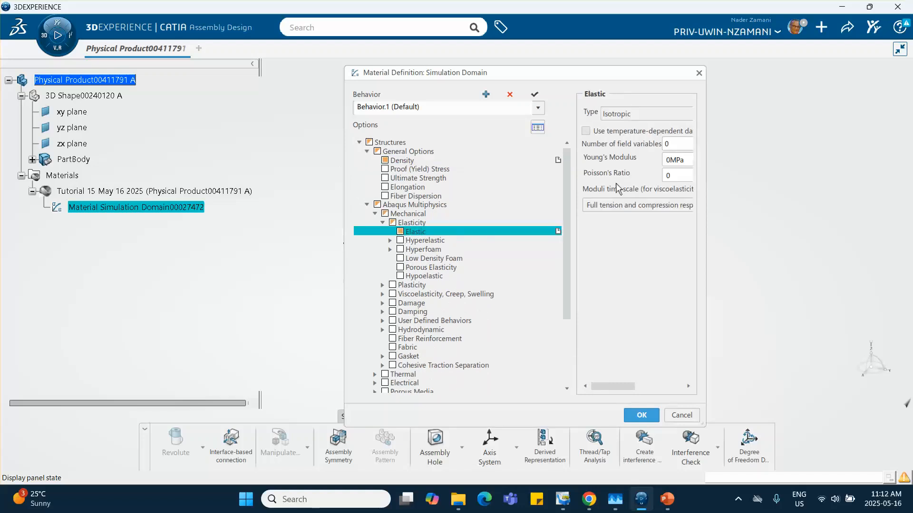
{"action": "left_click_drag", "start_coordinate": [705, 144], "coordinate": [810, 158]}
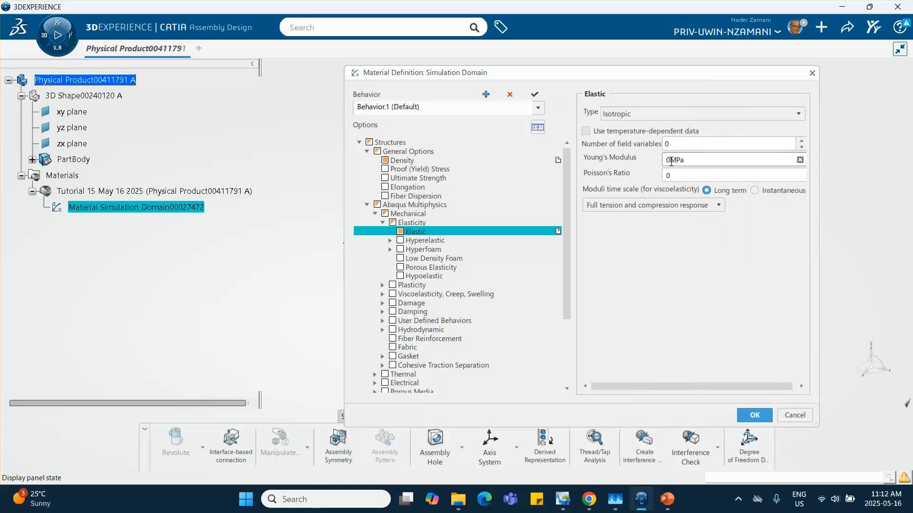
{"action": "key", "text": "BackSpace"}
{"action": "type", "text": "210000"}
{"action": "key", "text": "Tab"}
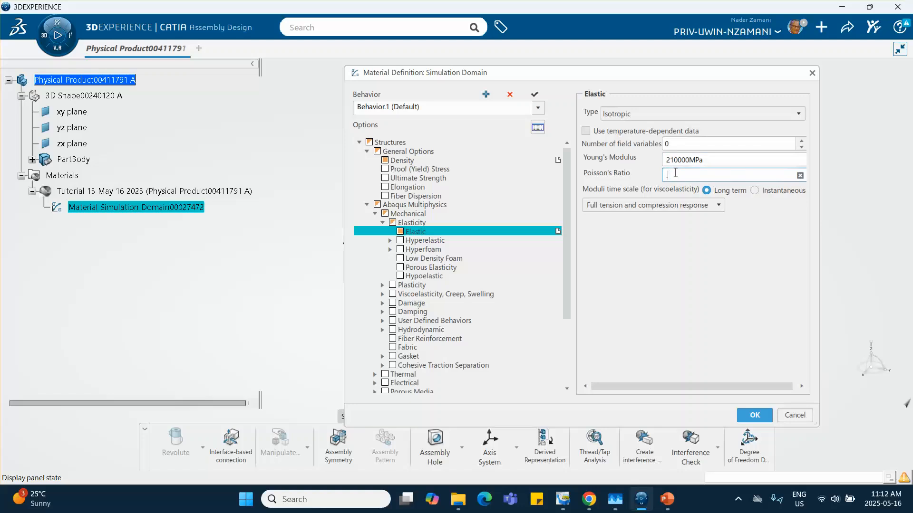
{"action": "left_click", "coordinate": [708, 265]}
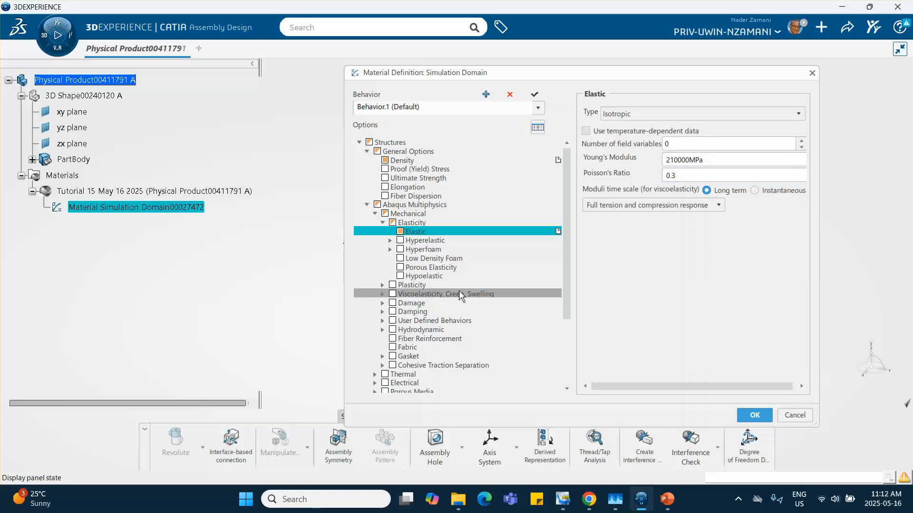
Add metal plasticity with the Plastic option and set its isotropic hardening to Johnson-Cook
{"action": "left_click", "coordinate": [383, 285]}
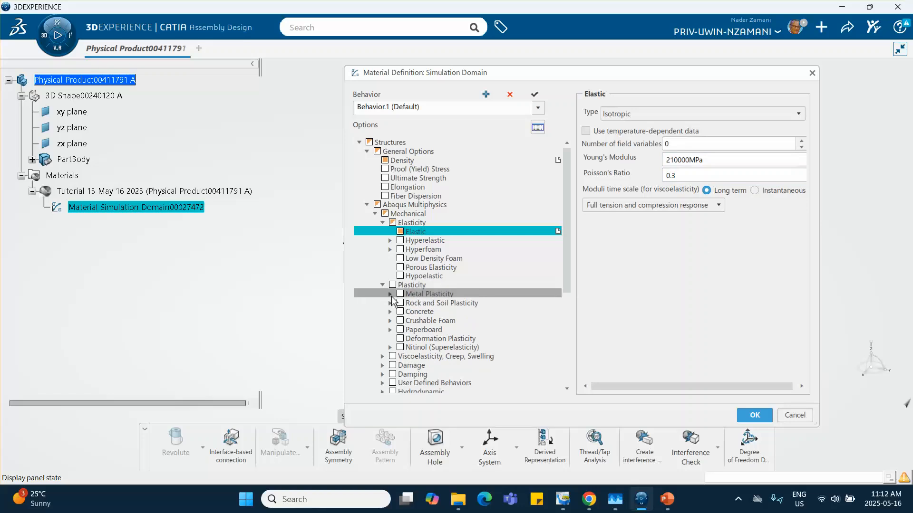
{"action": "left_click", "coordinate": [389, 295]}
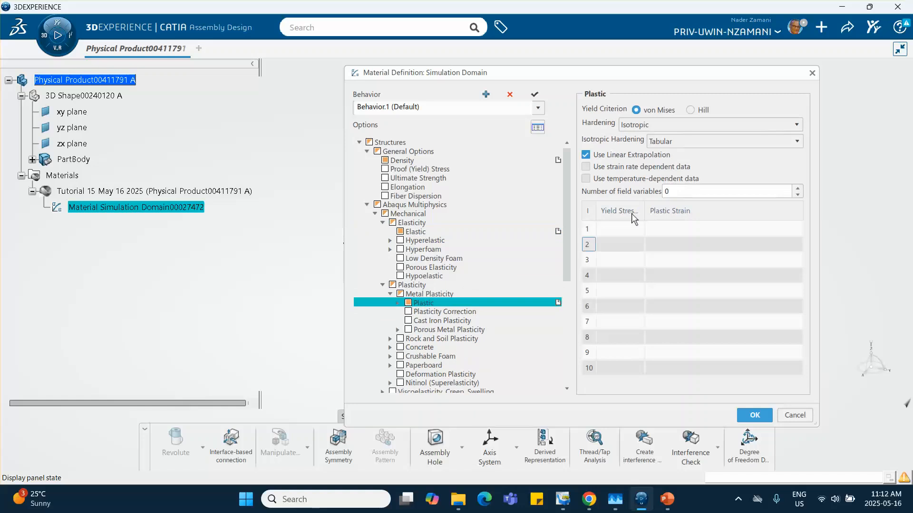
{"action": "left_click", "coordinate": [684, 139]}
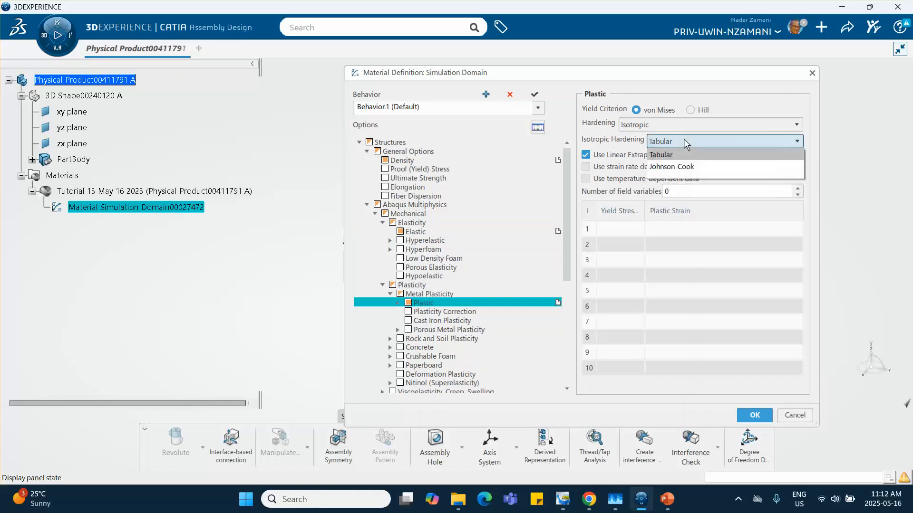
{"action": "left_click", "coordinate": [677, 166]}
Define the Johnson-Cook hardening constants with A 500 MPa, B 800 MPa, n 0.5 and m 1
{"action": "left_click", "coordinate": [664, 157]}
{"action": "left_click", "coordinate": [664, 157]}
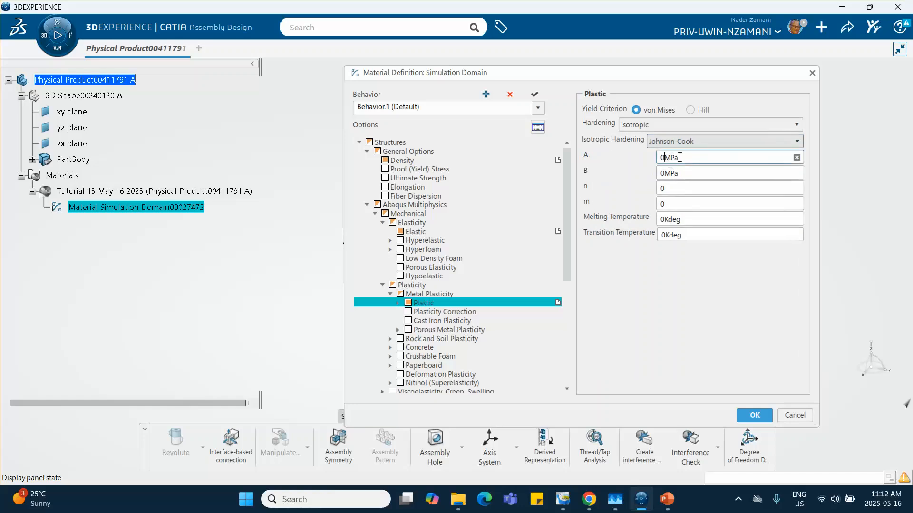
{"action": "key", "text": "BackSpace"}
{"action": "type", "text": "500"}
{"action": "left_click", "coordinate": [664, 174]}
{"action": "left_click", "coordinate": [664, 174]}
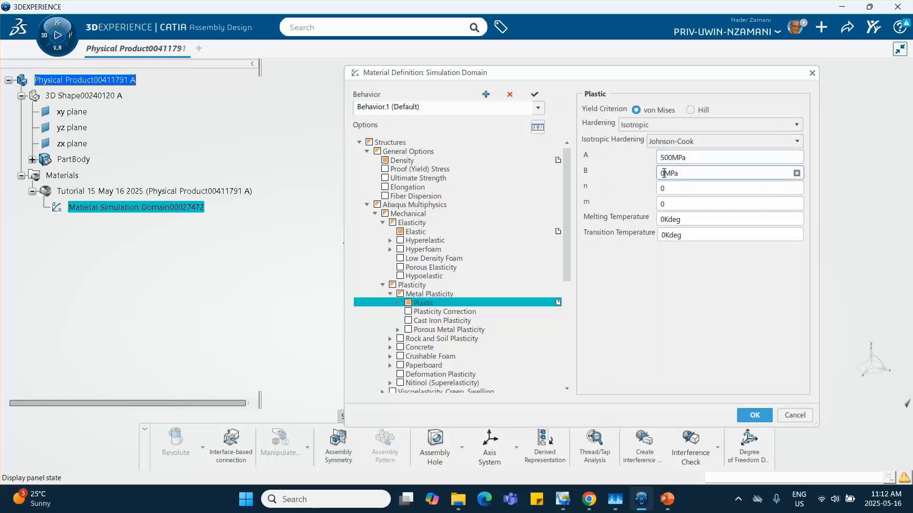
{"action": "key", "text": "BackSpace"}
{"action": "type", "text": "800"}
{"action": "left_click", "coordinate": [671, 187]}
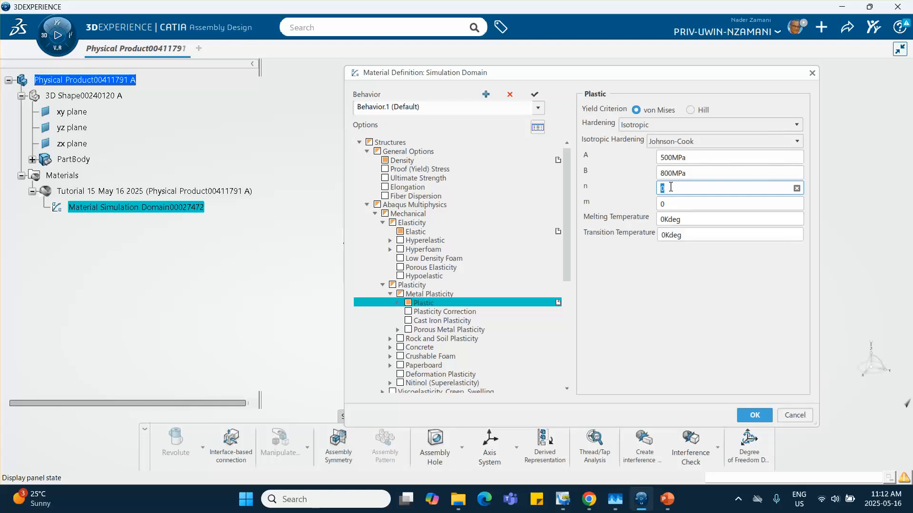
{"action": "type", "text": ".5"}
{"action": "left_click", "coordinate": [672, 204]}
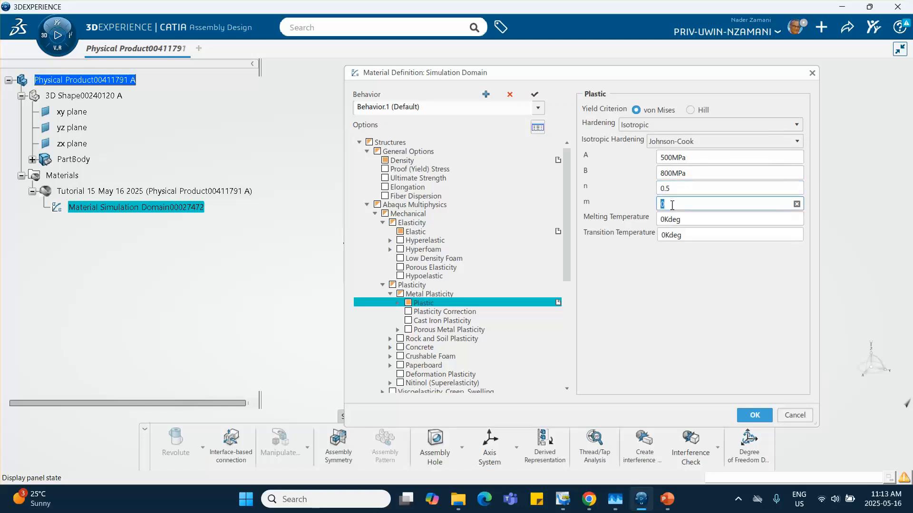
{"action": "type", "text": "1"}
Set the Johnson-Cook plasticity melting temperature to 1773 Kdeg and the transition temperature to 293 Kdeg
{"action": "left_click", "coordinate": [663, 219]}
{"action": "left_click", "coordinate": [663, 219]}
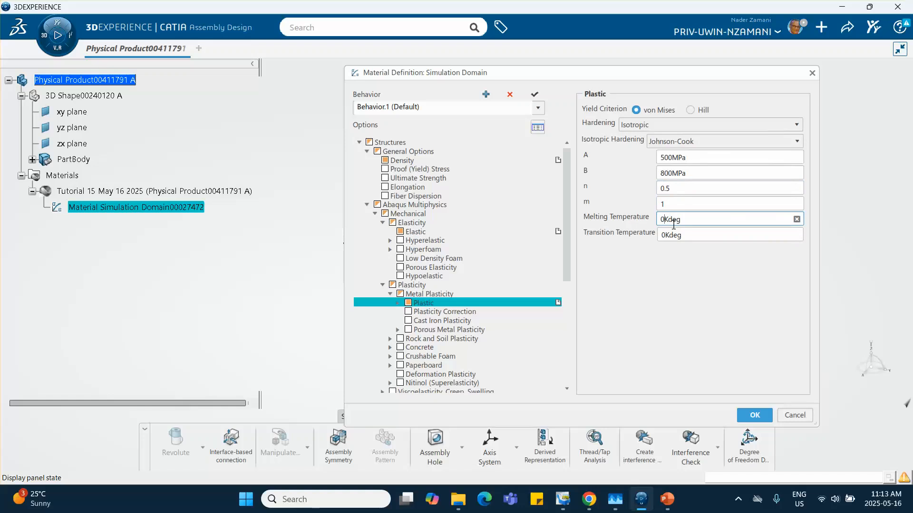
{"action": "key", "text": "BackSpace"}
{"action": "type", "text": "1773"}
{"action": "double_click", "coordinate": [664, 236]}
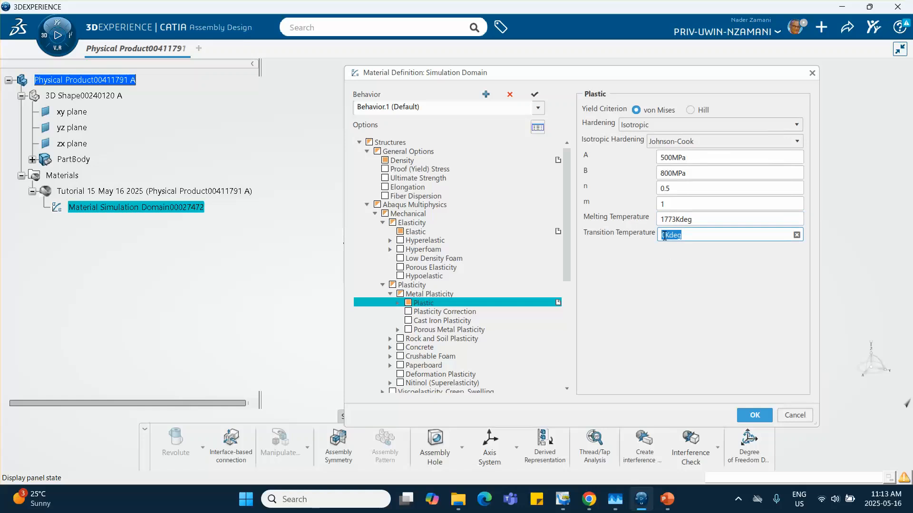
{"action": "left_click", "coordinate": [665, 234]}
{"action": "key", "text": "BackSpace"}
{"action": "type", "text": "293"}
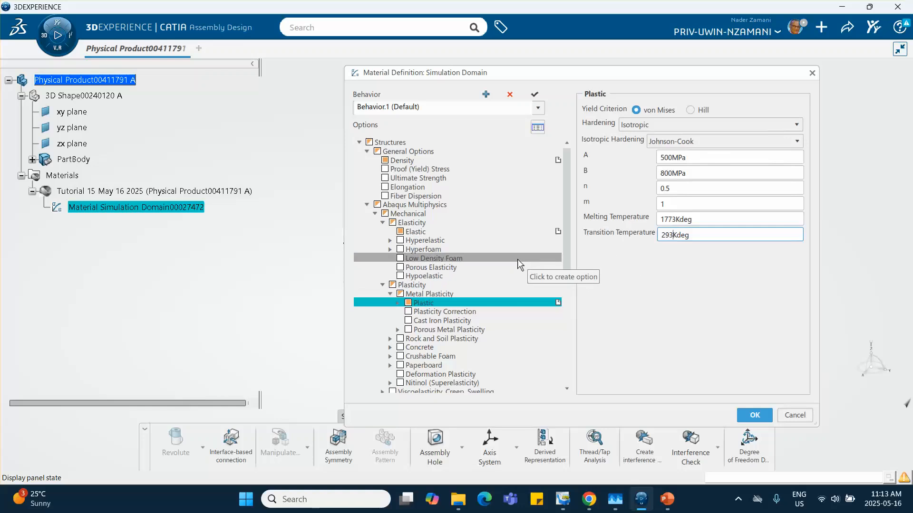
Add Johnson-Cook Damage from the ductile metals damage options to the material behavior
{"action": "scroll", "coordinate": [518, 260], "scroll_direction": "down", "scroll_amount": 1}
{"action": "scroll", "coordinate": [451, 285], "scroll_direction": "down", "scroll_amount": 1}
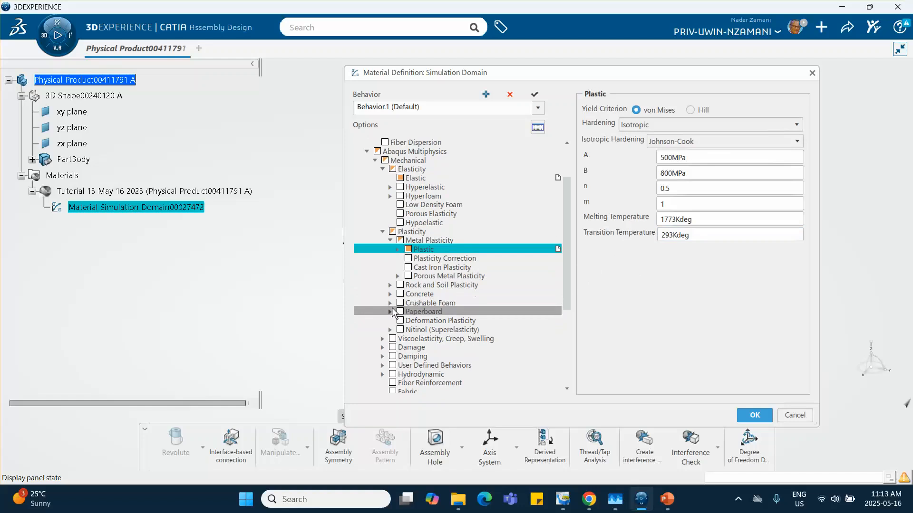
{"action": "left_click", "coordinate": [383, 349]}
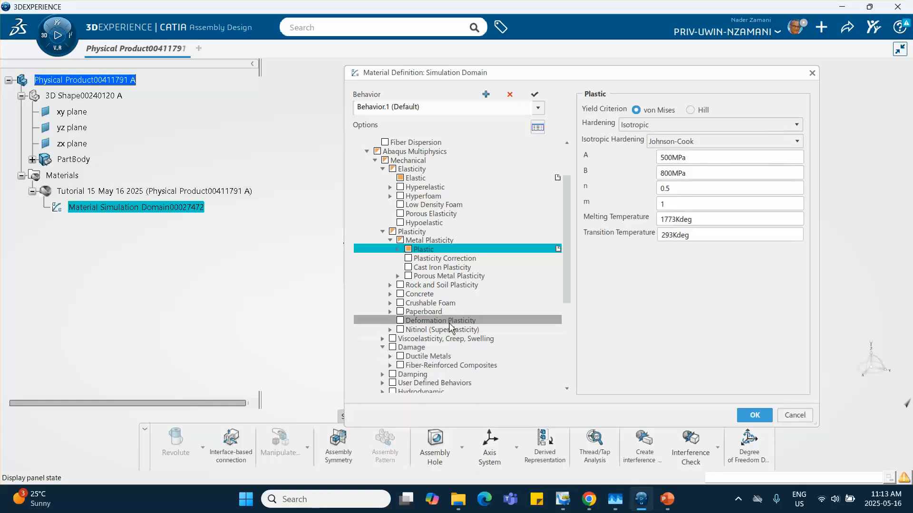
{"action": "scroll", "coordinate": [402, 314], "scroll_direction": "down", "scroll_amount": 2}
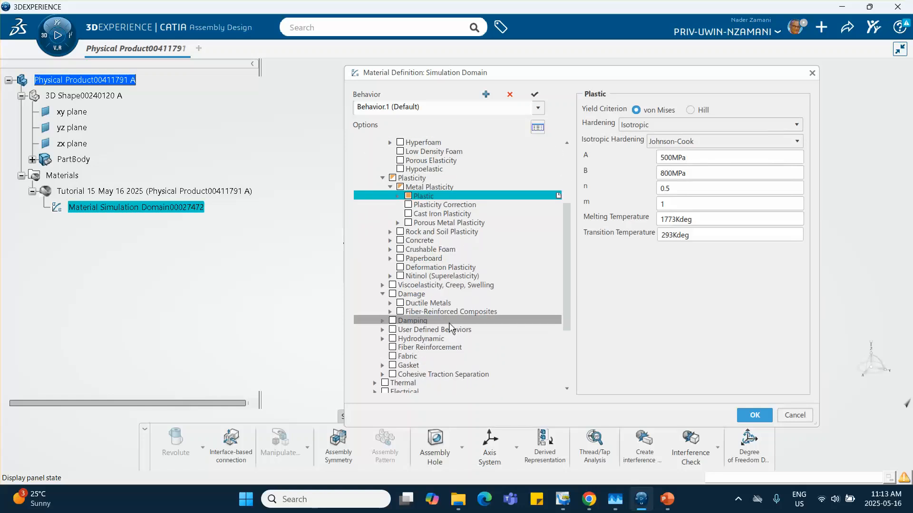
{"action": "left_click", "coordinate": [390, 302]}
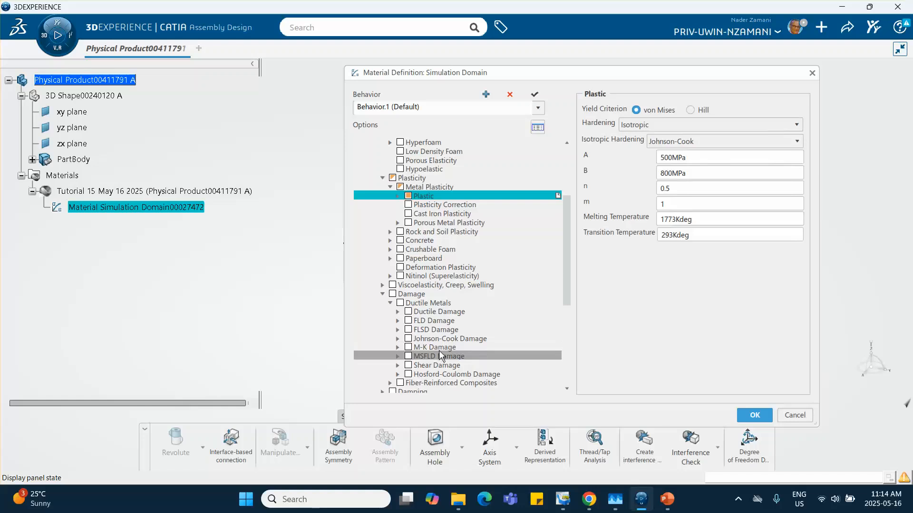
{"action": "left_click", "coordinate": [443, 339]}
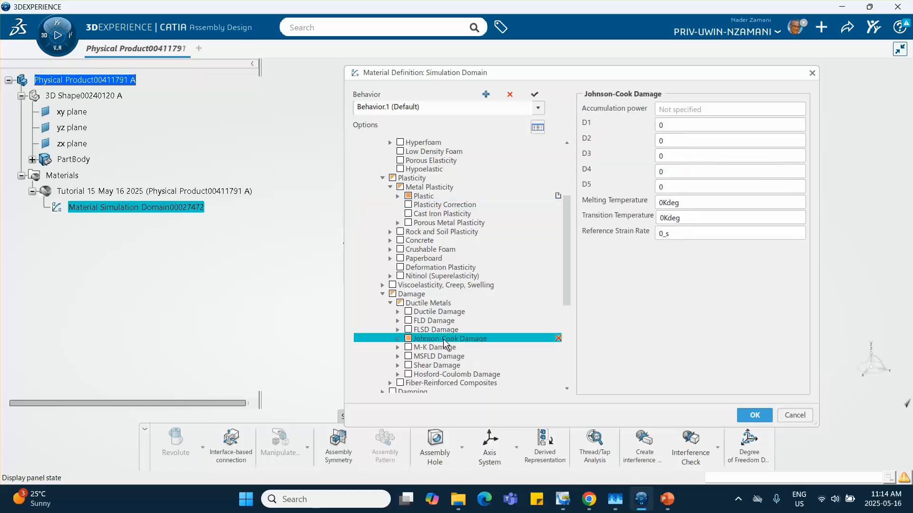
Set the Johnson-Cook damage parameters D1 to 0.05 and D2 to 0.5
{"action": "double_click", "coordinate": [675, 123]}
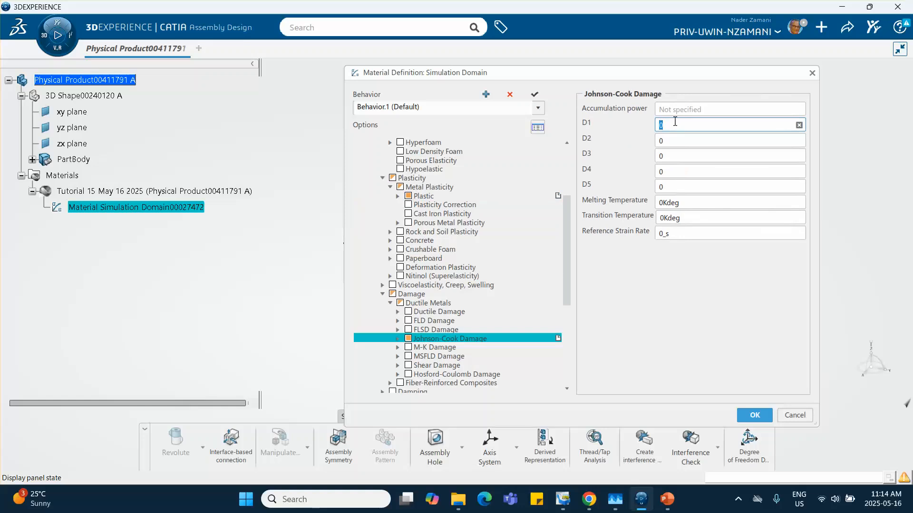
{"action": "type", "text": ".05"}
{"action": "left_click", "coordinate": [703, 141]}
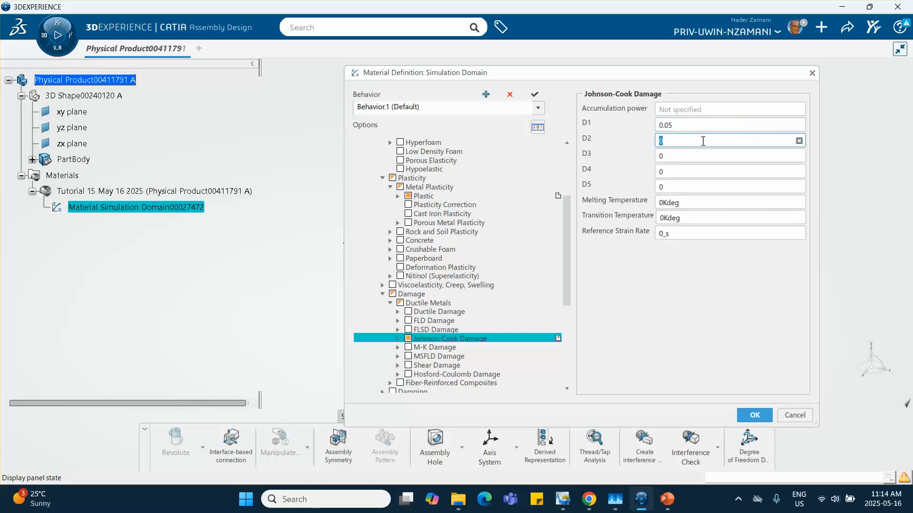
{"action": "type", "text": ".5"}
Try to set the Johnson-Cook damage parameter D3 to a negative value
{"action": "left_click", "coordinate": [685, 156]}
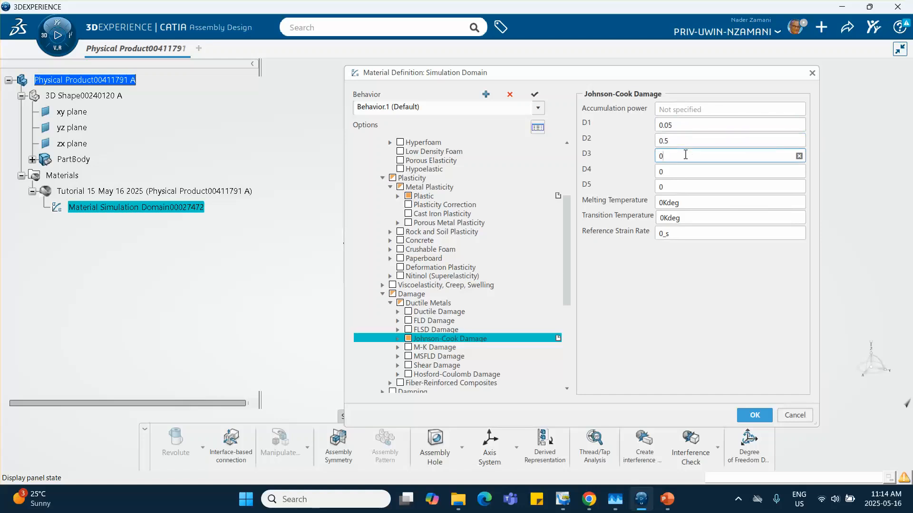
{"action": "type", "text": "-"}
{"action": "type", "text": ".5"}
{"action": "left_click", "coordinate": [674, 171]}
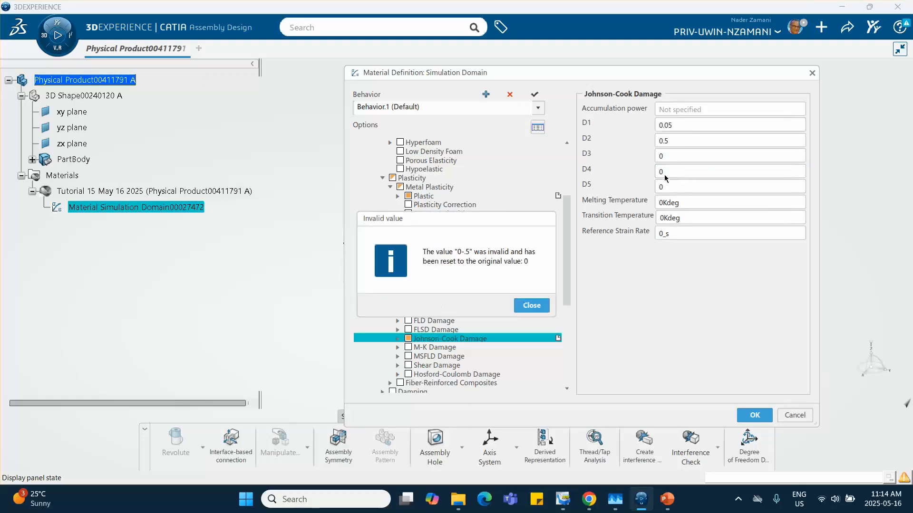
{"action": "left_click", "coordinate": [532, 305]}
Set the Johnson-Cook damage parameters D3 to -0.5 and D4 to -0.01
{"action": "double_click", "coordinate": [668, 159]}
{"action": "type", "text": "-.5"}
{"action": "double_click", "coordinate": [674, 170]}
{"action": "type", "text": "-.01"}
{"action": "double_click", "coordinate": [664, 187]}
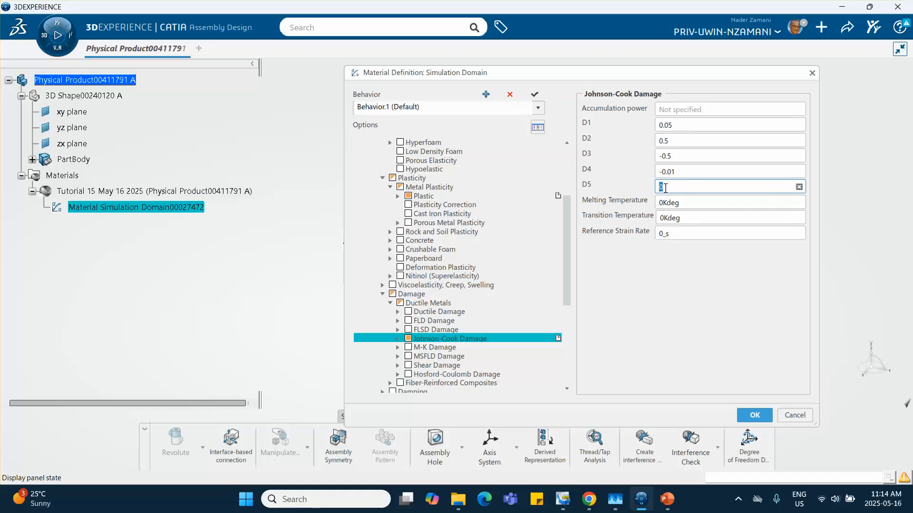
Set the Johnson-Cook damage melting temperature to 1773 Kdeg and its transition temperature to 293 Kdeg
{"action": "double_click", "coordinate": [662, 202]}
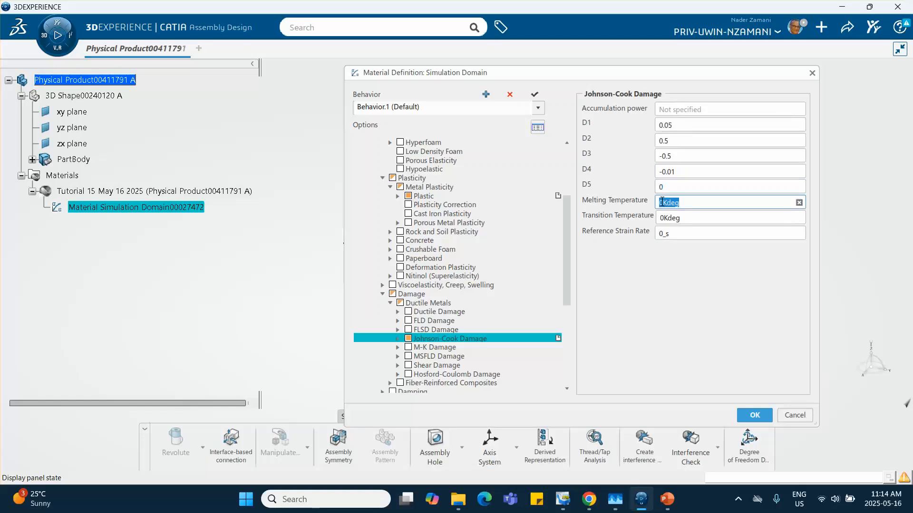
{"action": "type", "text": "1Kdeg"}
{"action": "type", "text": "77"}
{"action": "type", "text": "3"}
{"action": "left_click", "coordinate": [664, 217]}
{"action": "left_click", "coordinate": [662, 217]}
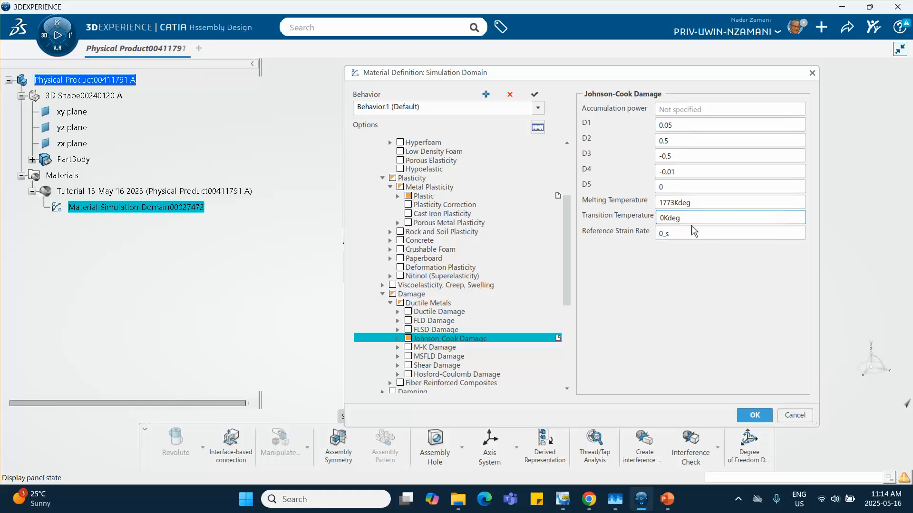
{"action": "type", "text": "293"}
Set the reference strain rate of the Johnson-Cook damage to 1_s
{"action": "left_click", "coordinate": [664, 234]}
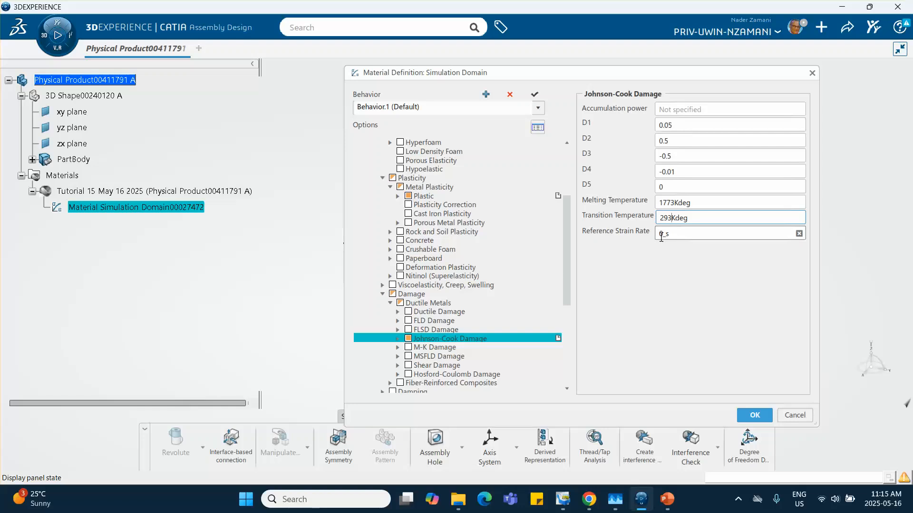
{"action": "left_click", "coordinate": [662, 234]}
{"action": "key", "text": "BackSpace"}
{"action": "type", "text": "1"}
{"action": "left_click", "coordinate": [694, 279]}
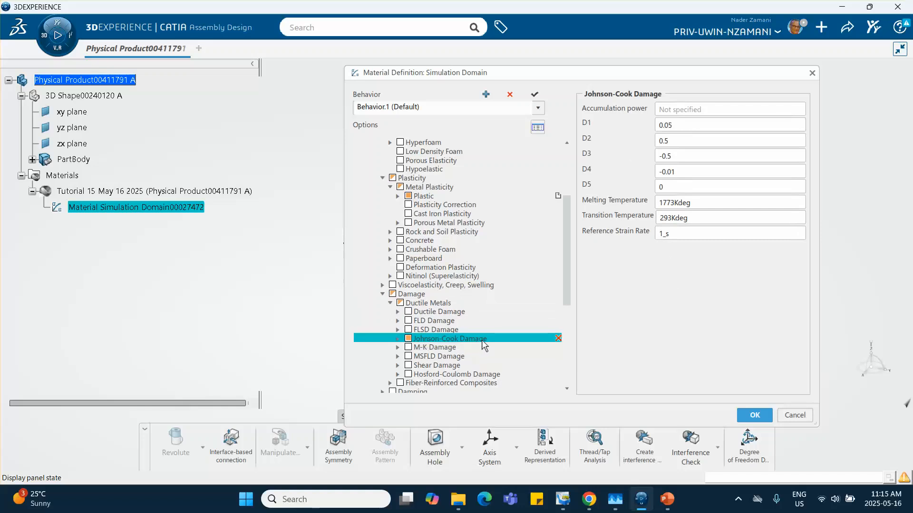
Add displacement-type damage evolution to the Johnson-Cook damage with a displacement at failure of 0.44 mm, and confirm the material definition
{"action": "left_click", "coordinate": [397, 338]}
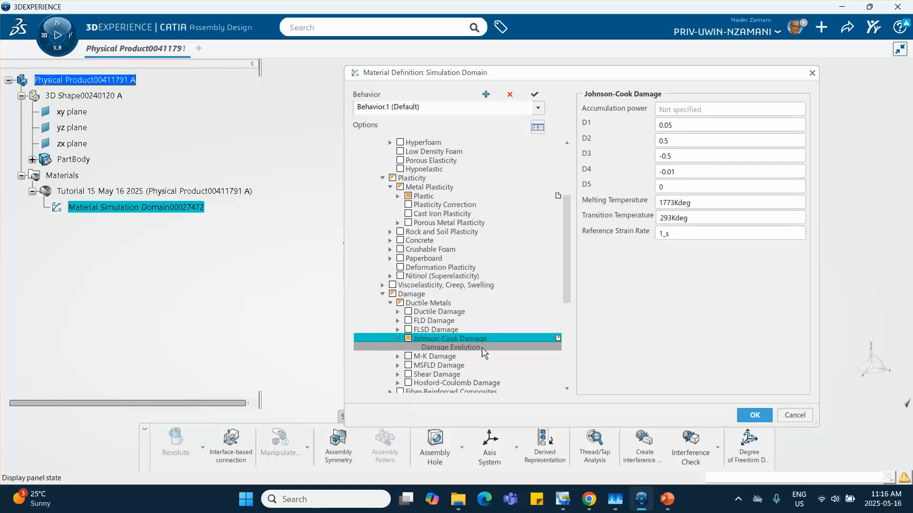
{"action": "left_click", "coordinate": [453, 346]}
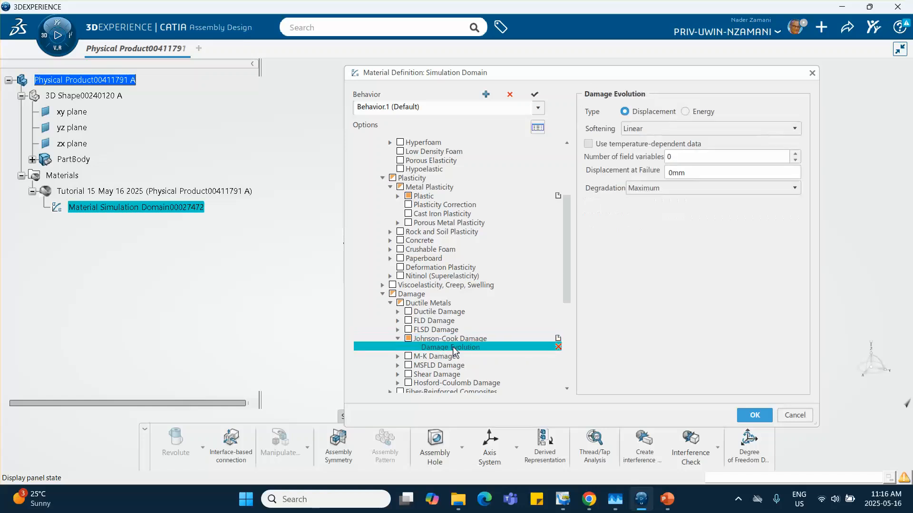
{"action": "double_click", "coordinate": [672, 172]}
{"action": "left_click", "coordinate": [672, 172]}
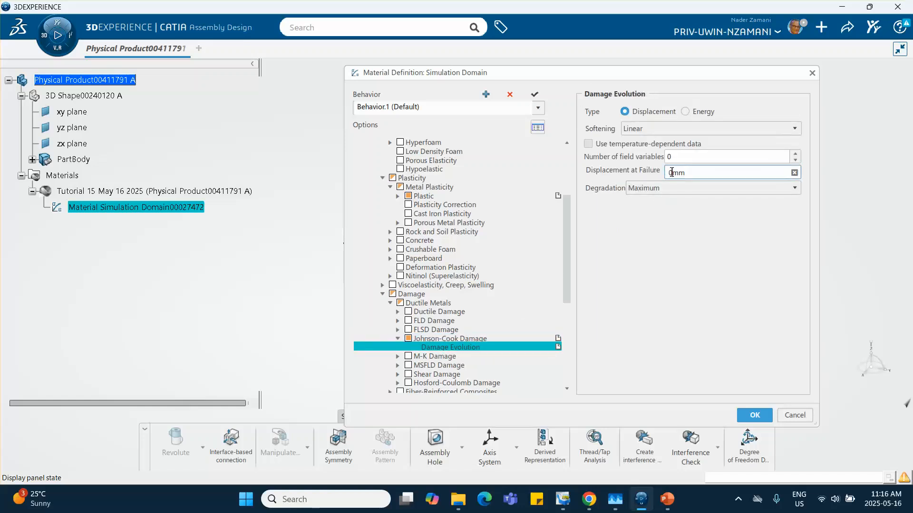
{"action": "key", "text": "BackSpace"}
{"action": "type", "text": ".44"}
{"action": "left_click", "coordinate": [755, 415]}
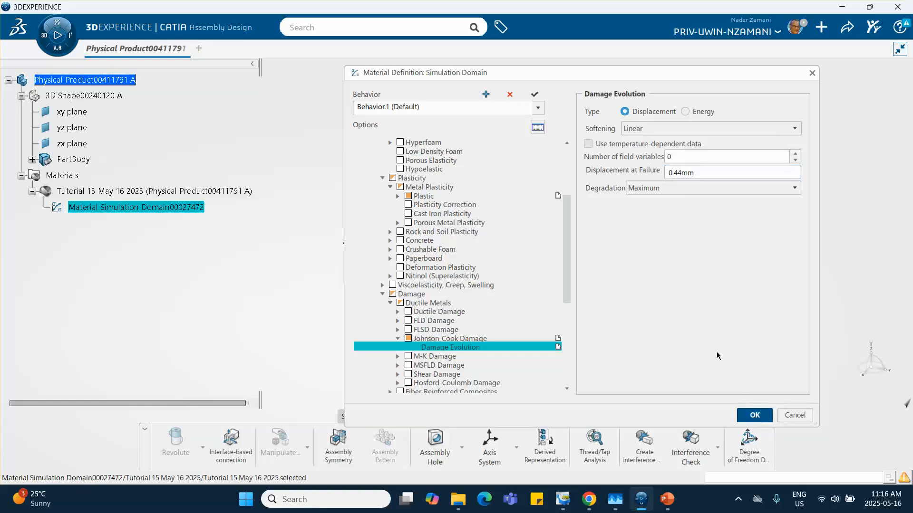
Save the physical product together with its completed material definition
{"action": "left_click", "coordinate": [65, 214]}
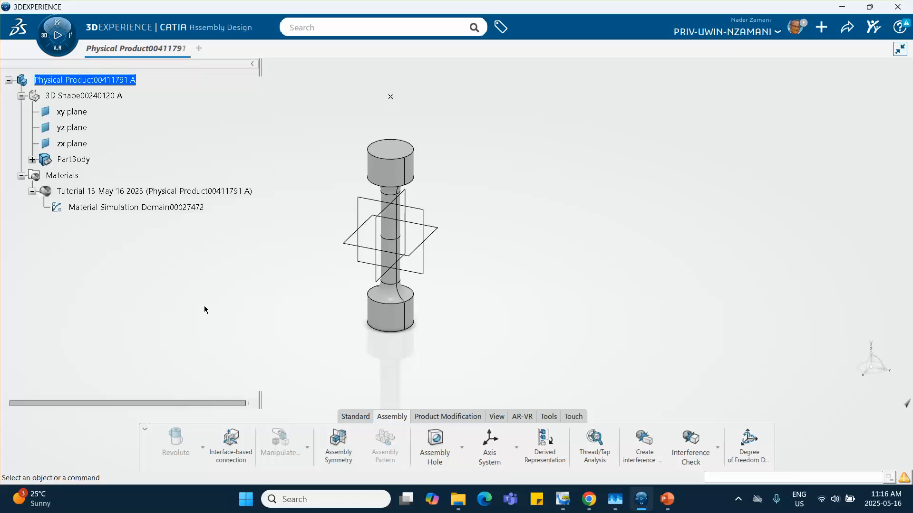
{"action": "left_click", "coordinate": [848, 30]}
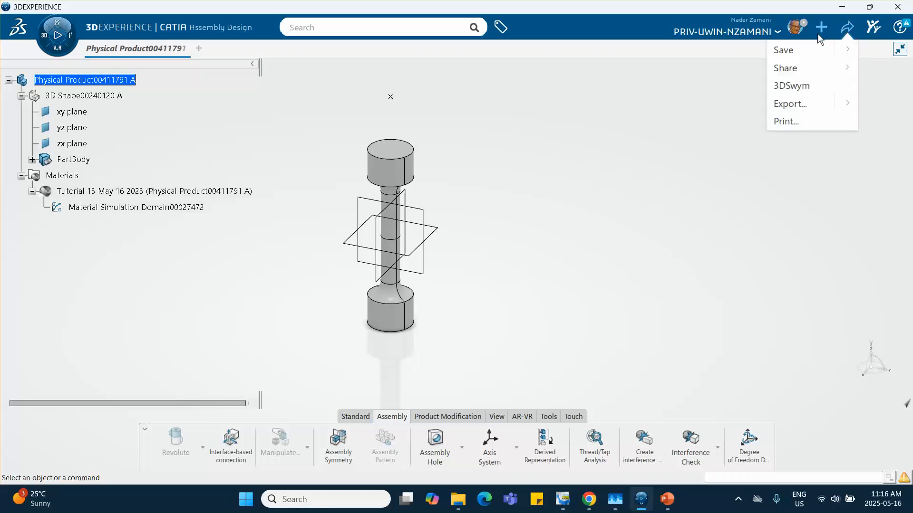
{"action": "left_click", "coordinate": [784, 50]}
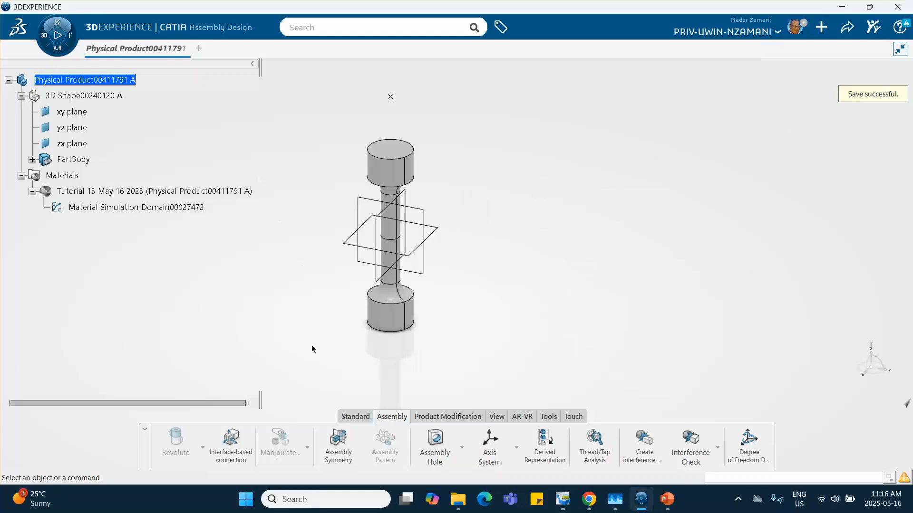
Switch to the Structural Model Creation app and create an empty finite element model for the specimen
{"action": "left_click", "coordinate": [43, 36]}
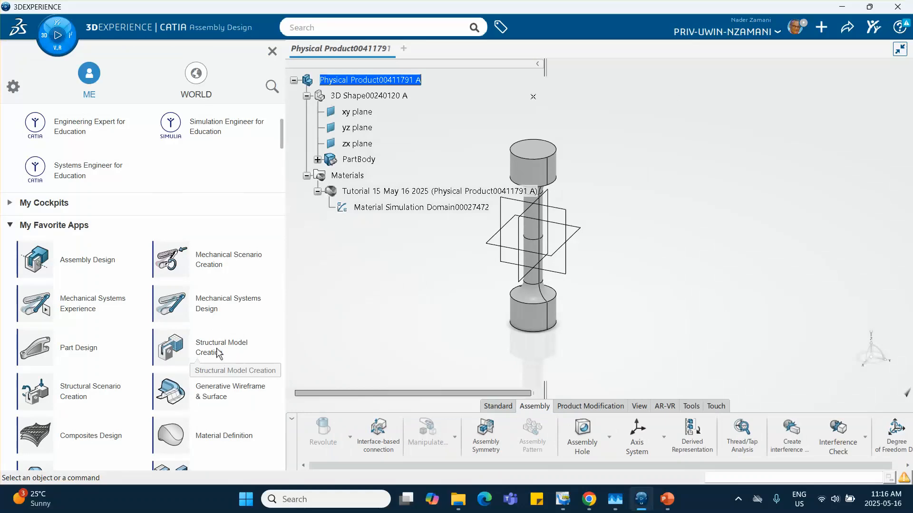
{"action": "left_click", "coordinate": [216, 356]}
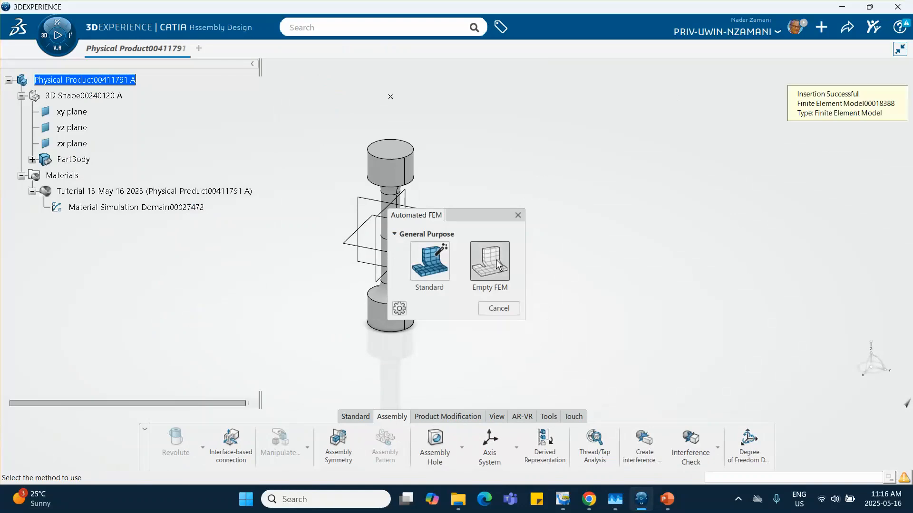
{"action": "left_click", "coordinate": [495, 259]}
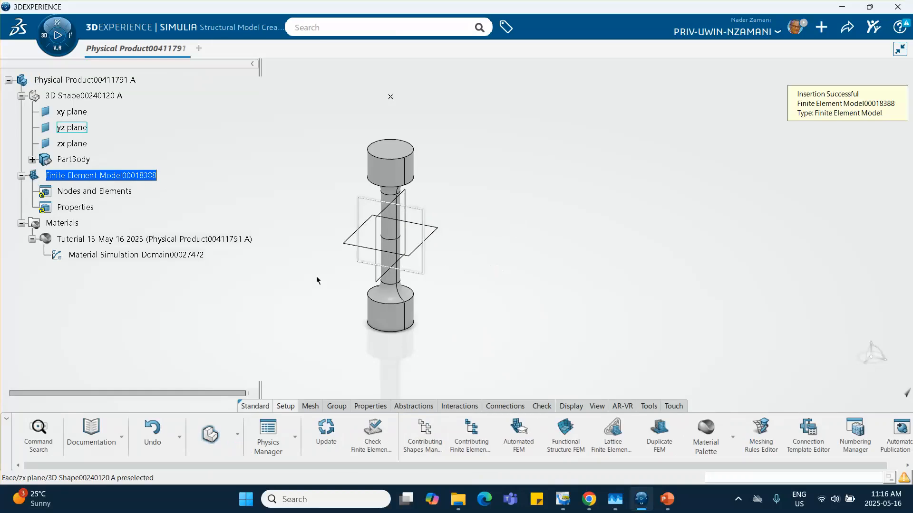
Enter Idealization with the specimen's 3D shape as the target shape, consulting the partitioning slide in the PowerPoint presentation
{"action": "left_click", "coordinate": [238, 437]}
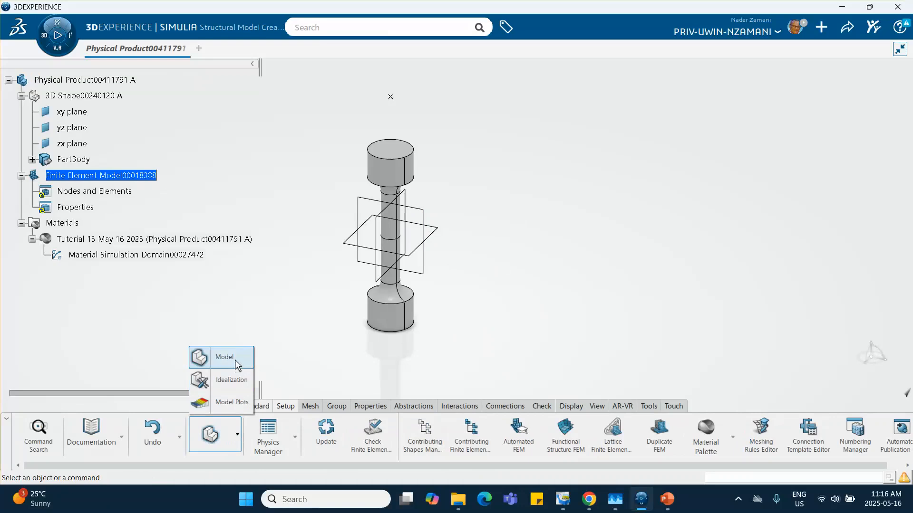
{"action": "left_click", "coordinate": [292, 338]}
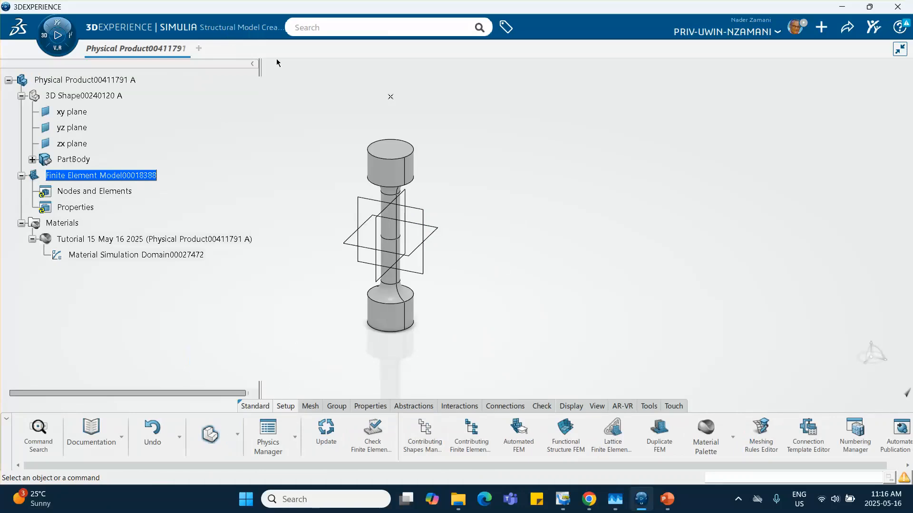
{"action": "left_click", "coordinate": [238, 436]}
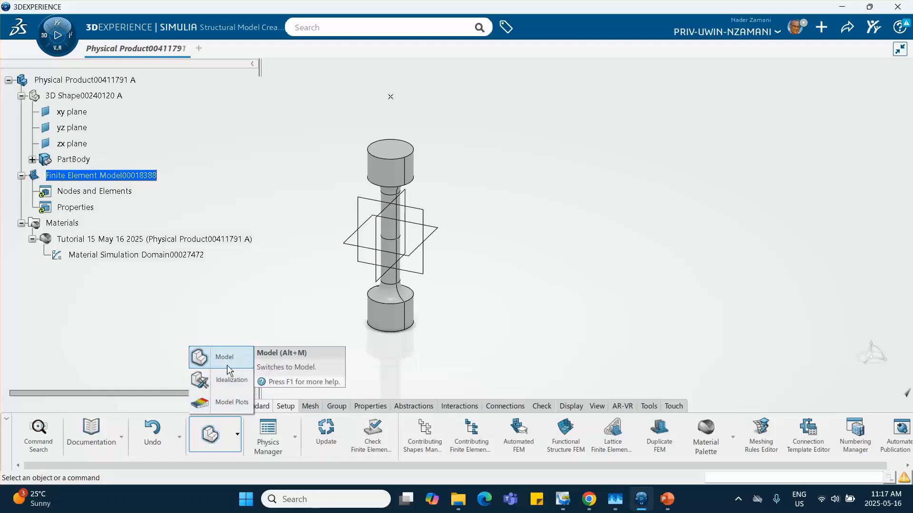
{"action": "left_click", "coordinate": [228, 383]}
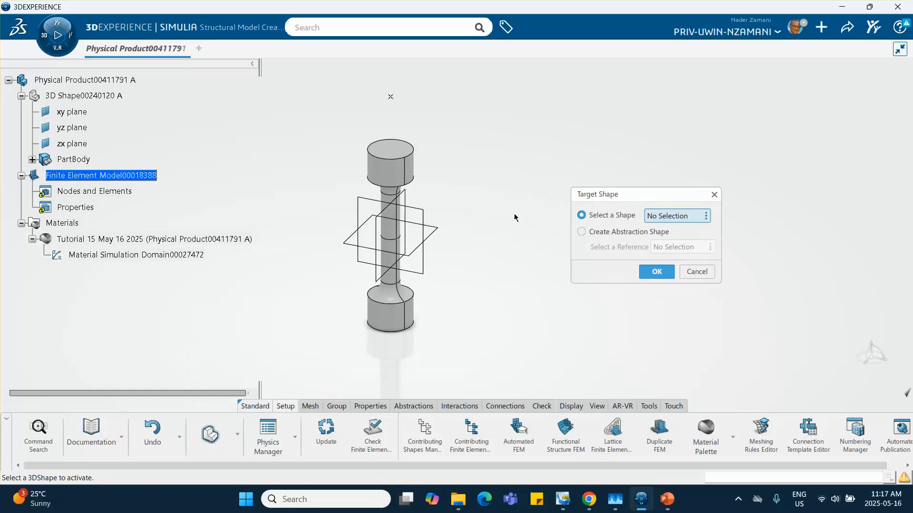
{"action": "left_click", "coordinate": [400, 185]}
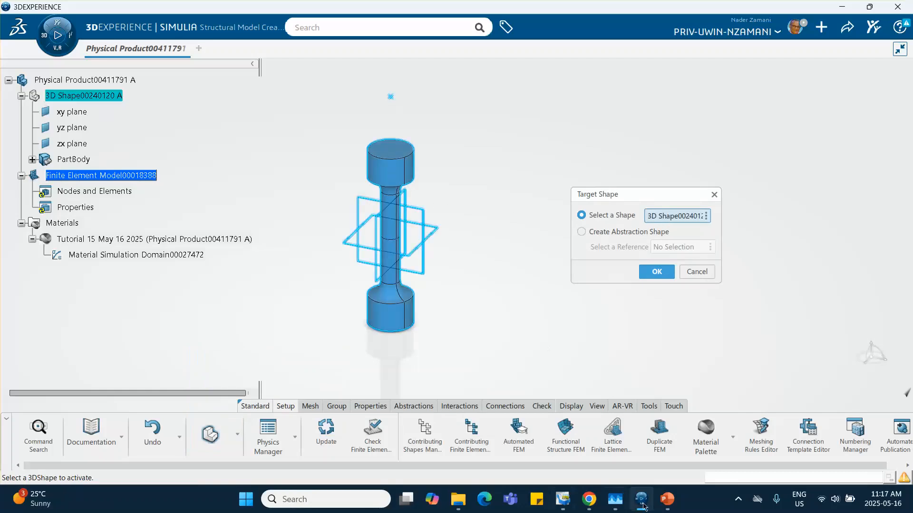
{"action": "left_click", "coordinate": [667, 499]}
{"action": "scroll", "coordinate": [90, 360], "scroll_direction": "down", "scroll_amount": 1}
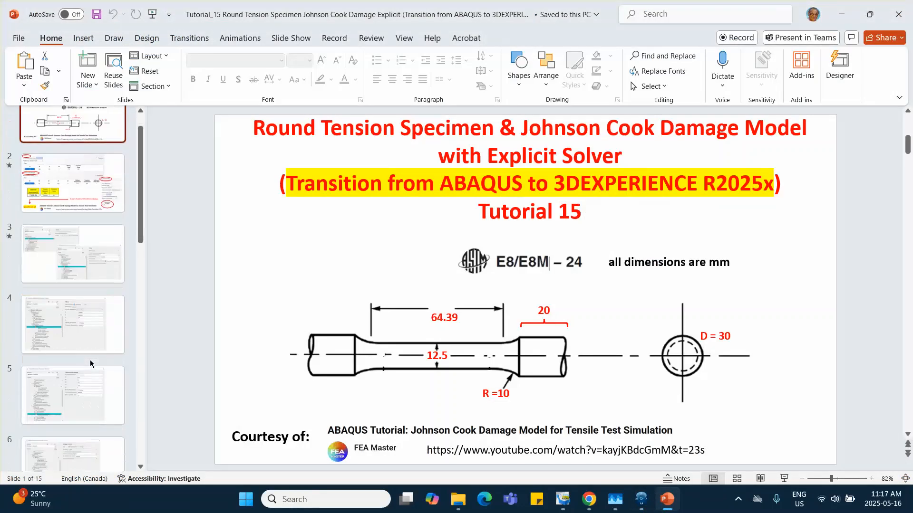
{"action": "scroll", "coordinate": [90, 361], "scroll_direction": "down", "scroll_amount": 5}
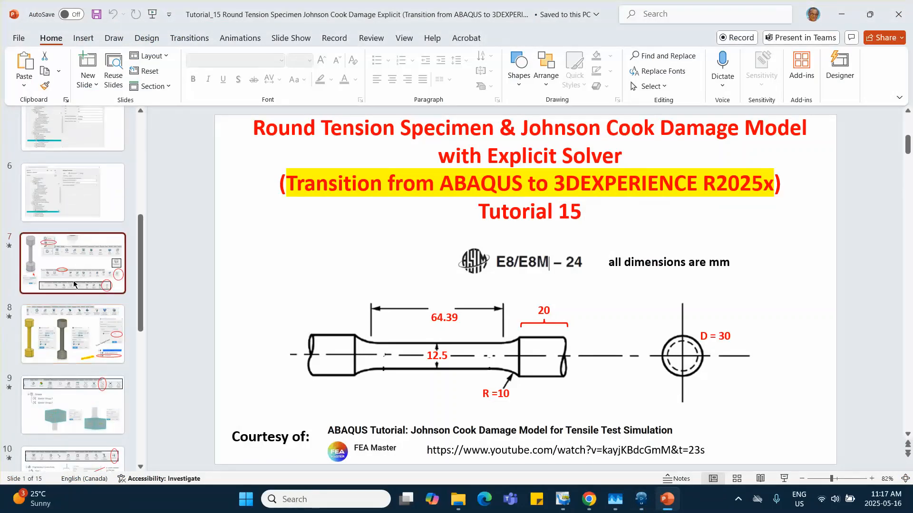
{"action": "left_click", "coordinate": [73, 282]}
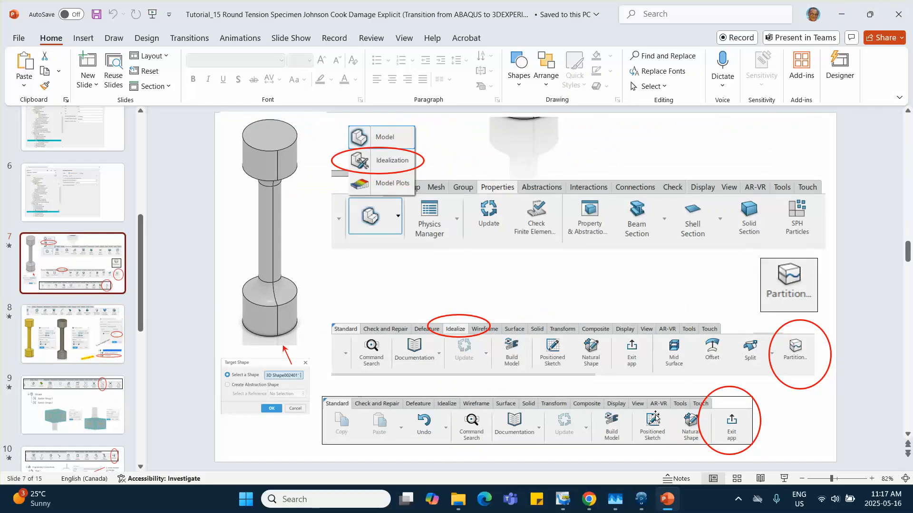
{"action": "left_click", "coordinate": [640, 500]}
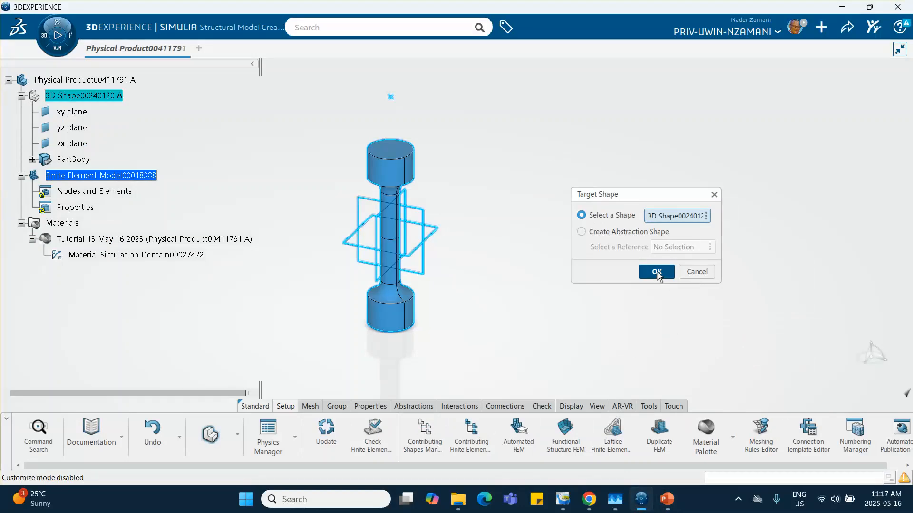
{"action": "left_click", "coordinate": [657, 272]}
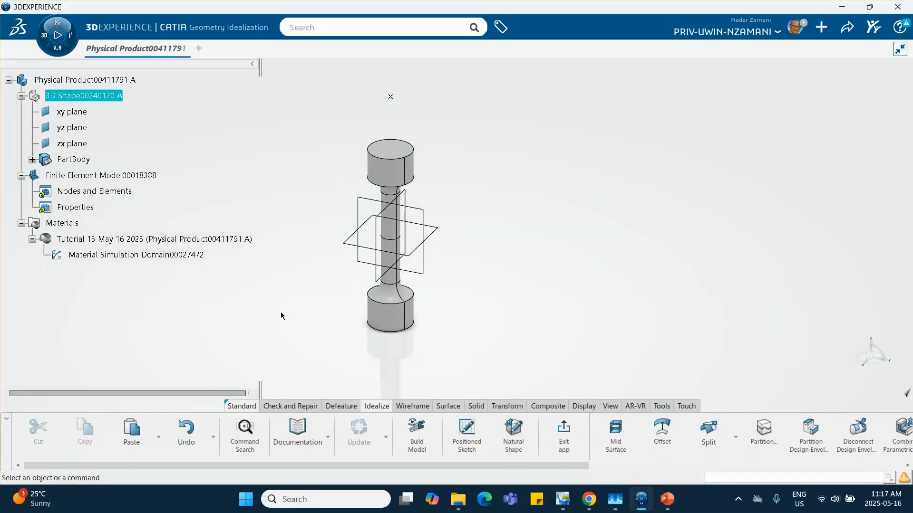
Partition the specimen volume with a plane offset 20 mm inward from the upper grip's end face
{"action": "scroll", "coordinate": [401, 450], "scroll_direction": "down", "scroll_amount": 3}
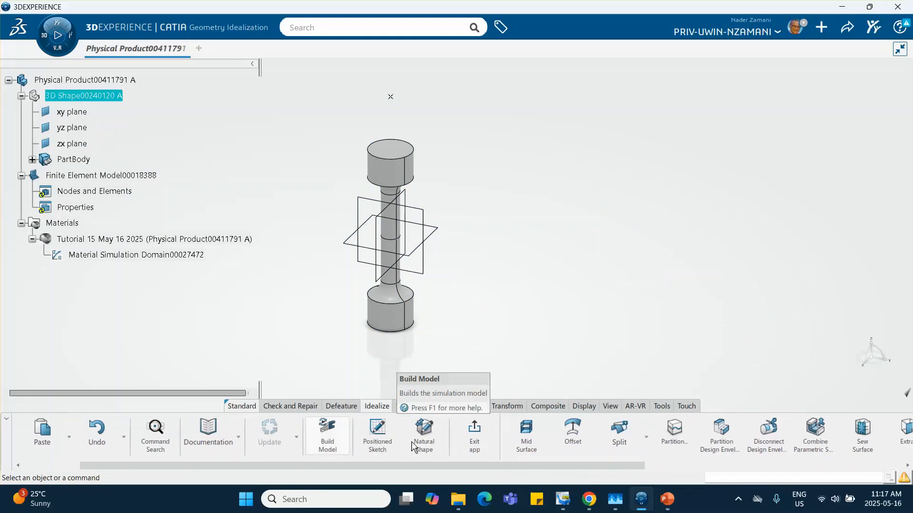
{"action": "left_click", "coordinate": [670, 436]}
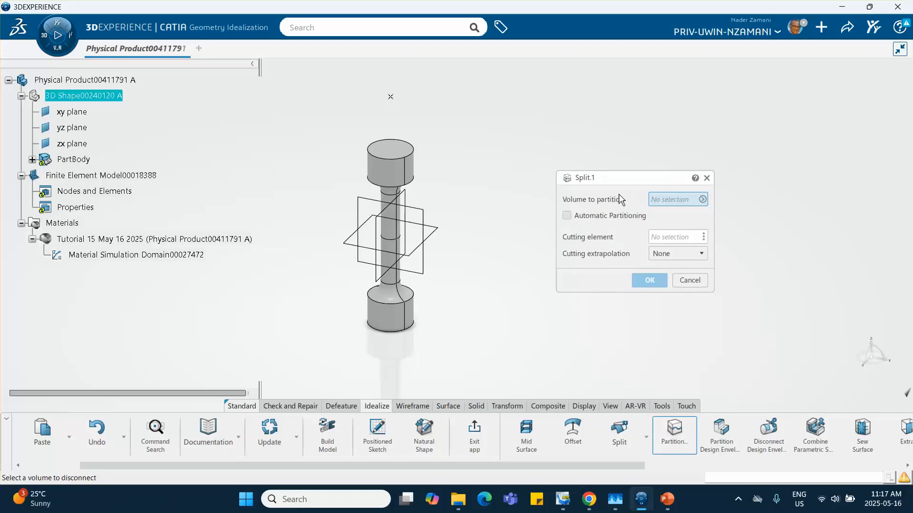
{"action": "left_click", "coordinate": [402, 177]}
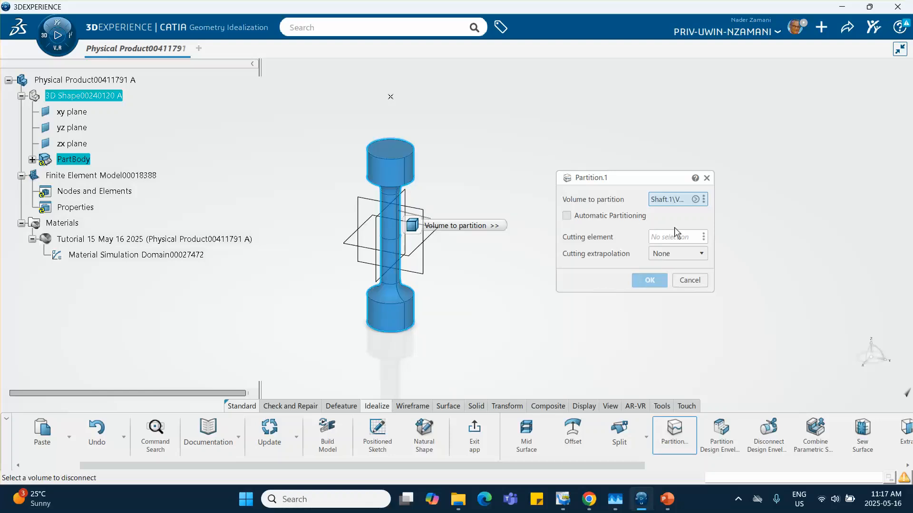
{"action": "left_click", "coordinate": [703, 238]}
{"action": "mouse_move", "coordinate": [704, 243]}
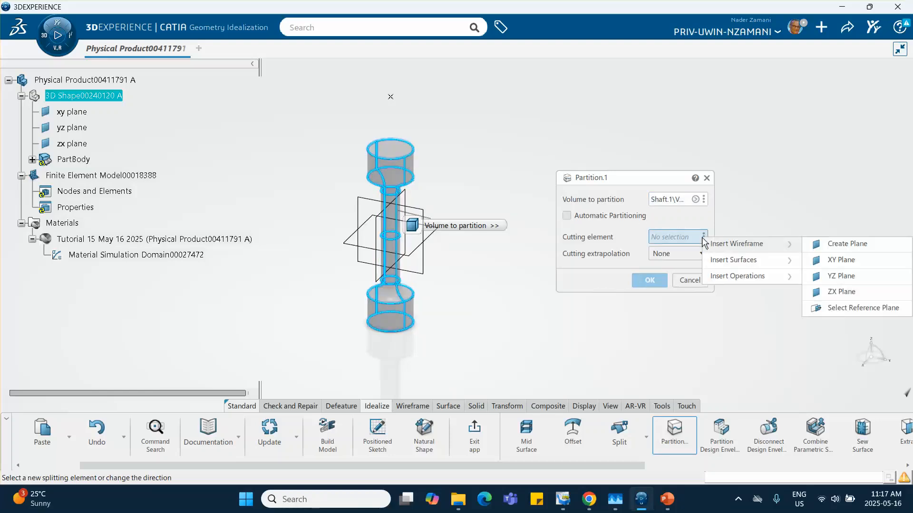
{"action": "left_click", "coordinate": [835, 245]}
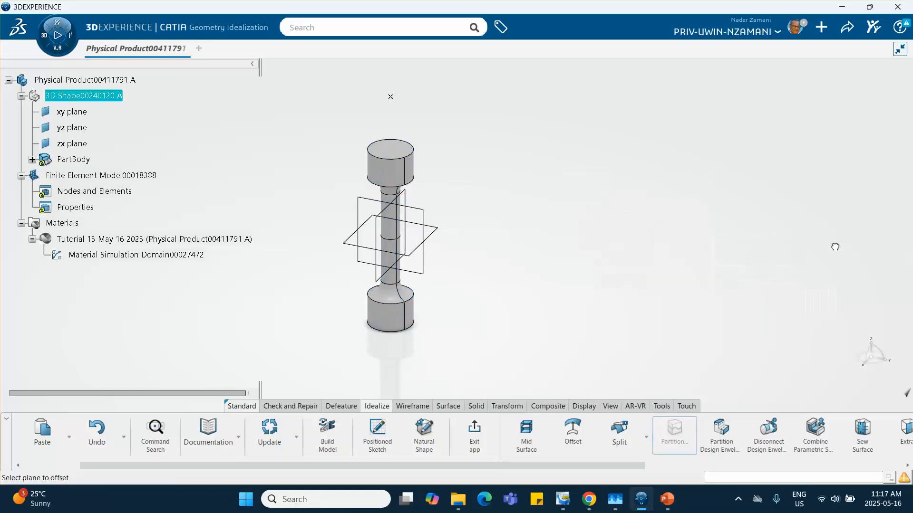
{"action": "left_click", "coordinate": [387, 151]}
{"action": "left_click", "coordinate": [858, 149]}
{"action": "left_click", "coordinate": [767, 197]}
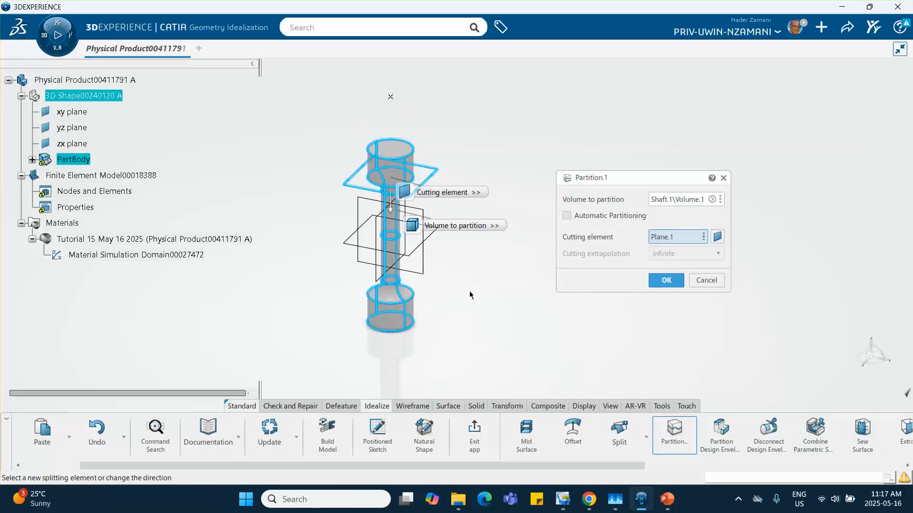
{"action": "left_click", "coordinate": [666, 280]}
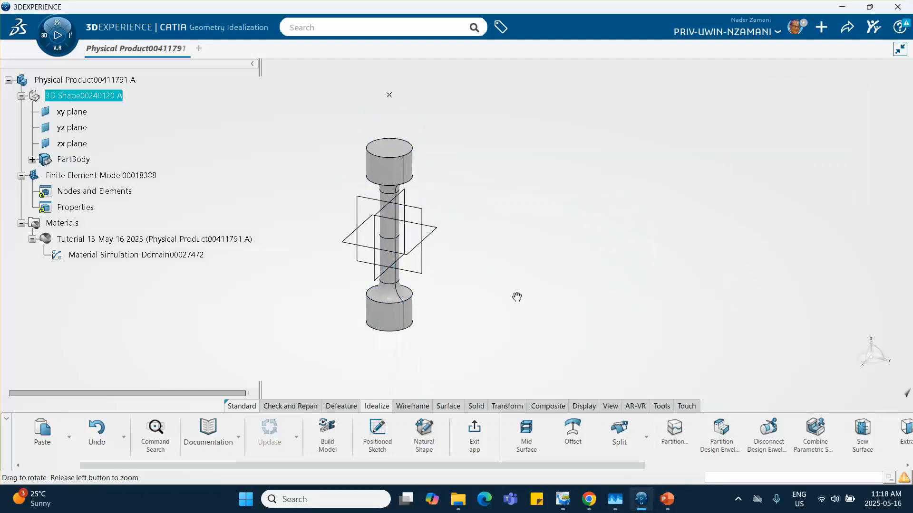
Partition the remaining specimen volume with a plane offset 20 mm inward from the lower grip's end face
{"action": "middle_click_drag", "start_coordinate": [512, 271], "coordinate": [517, 204]}
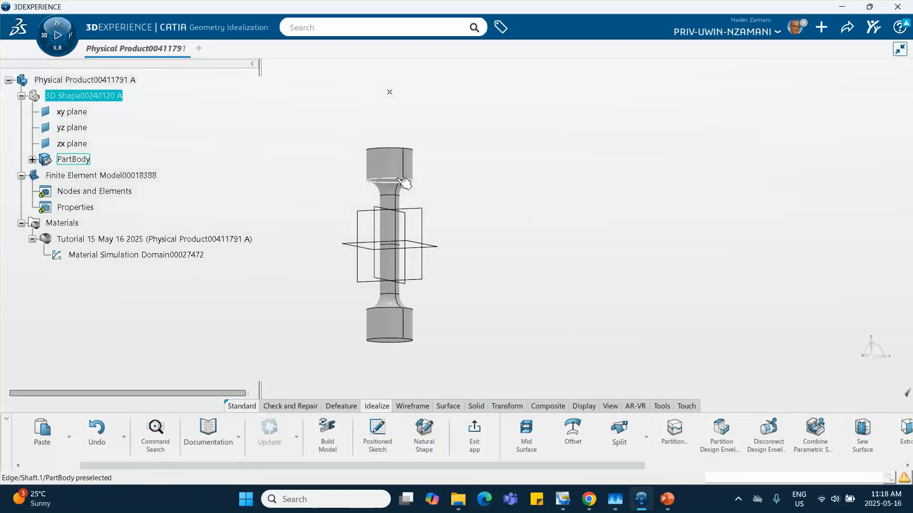
{"action": "middle_click_drag", "start_coordinate": [427, 185], "coordinate": [448, 279]}
{"action": "middle_click_drag", "start_coordinate": [490, 326], "coordinate": [503, 286]}
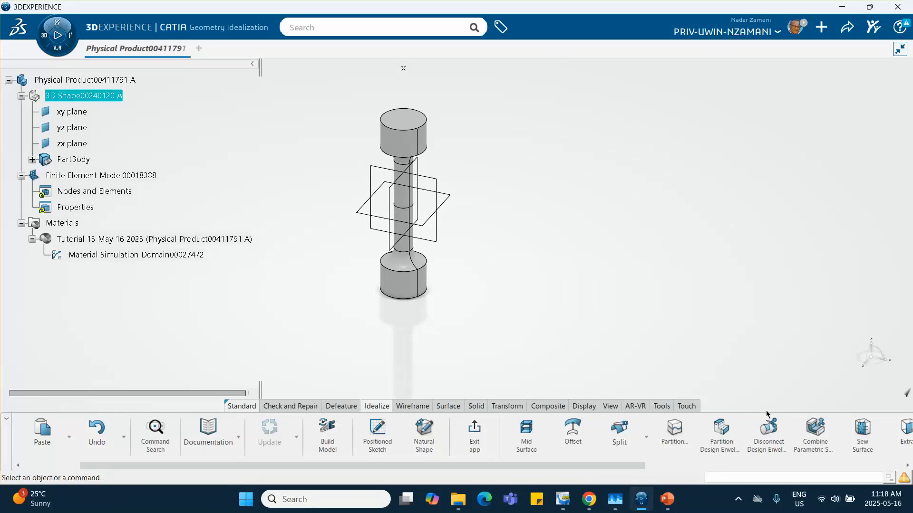
{"action": "left_click", "coordinate": [674, 430]}
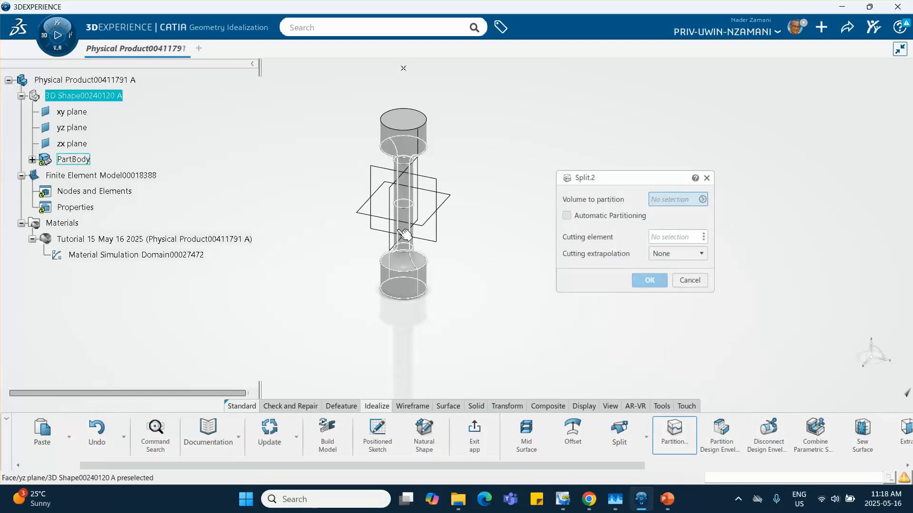
{"action": "left_click", "coordinate": [408, 265]}
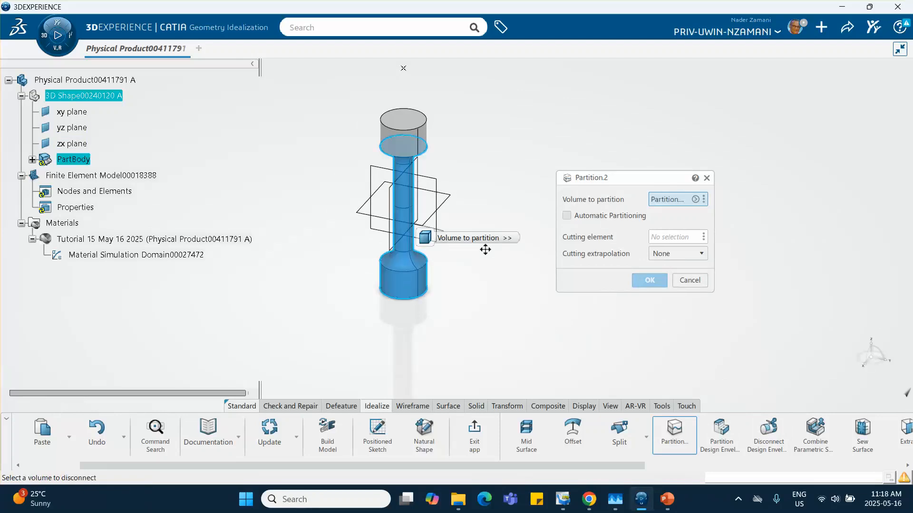
{"action": "left_click", "coordinate": [703, 236]}
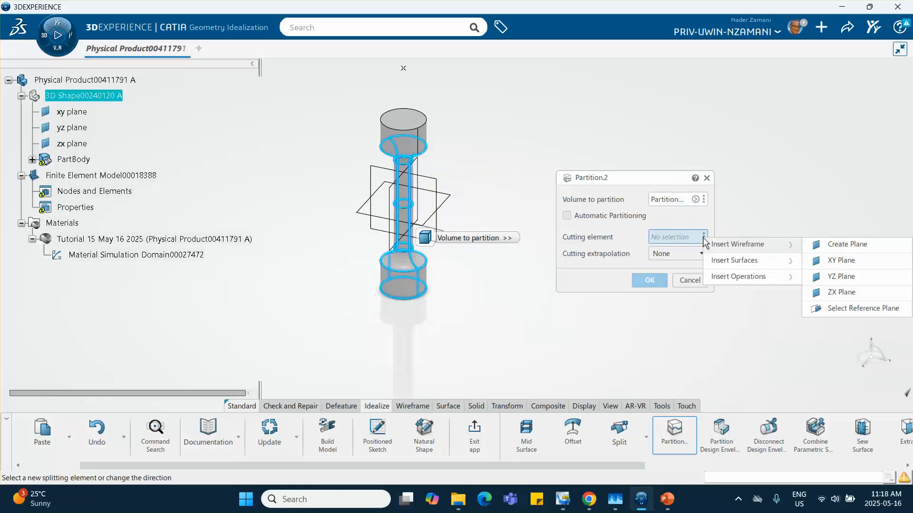
{"action": "left_click", "coordinate": [814, 244]}
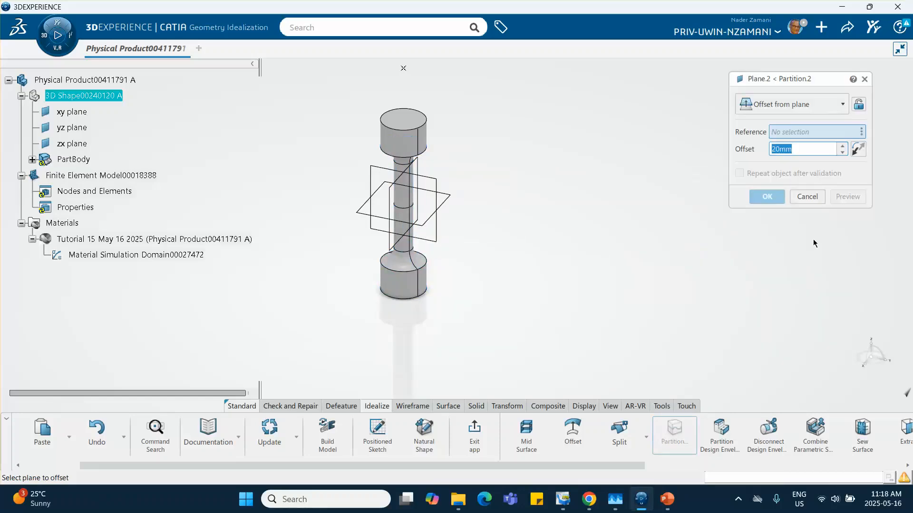
{"action": "middle_click_drag", "start_coordinate": [519, 359], "coordinate": [485, 150]}
{"action": "left_click", "coordinate": [411, 327]}
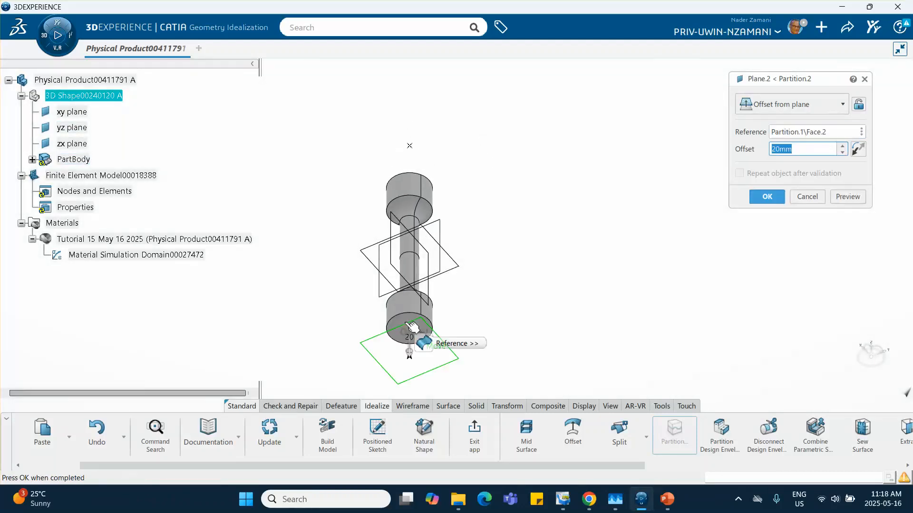
{"action": "middle_click_drag", "start_coordinate": [502, 205], "coordinate": [495, 385]}
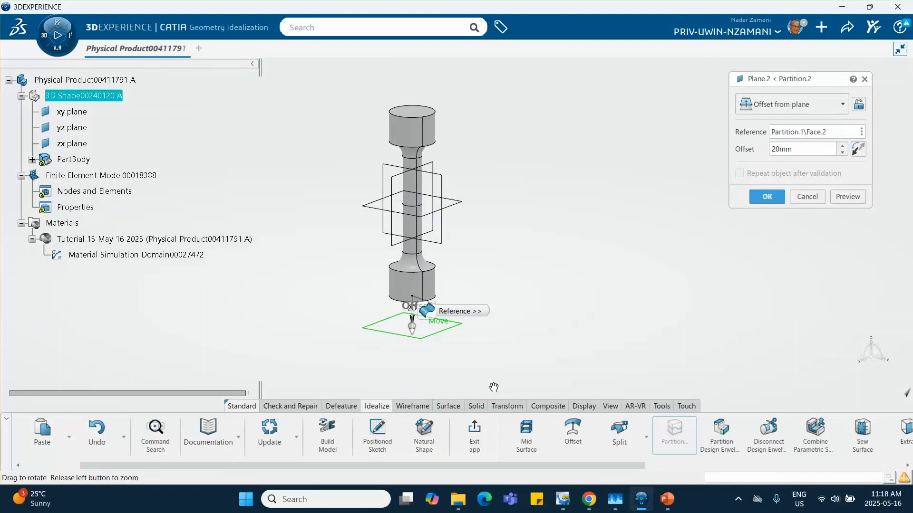
{"action": "left_click", "coordinate": [858, 149]}
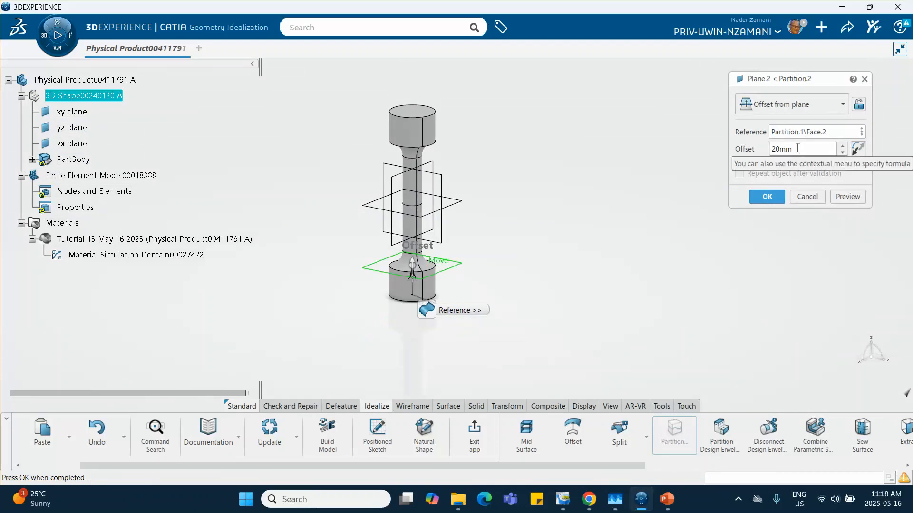
{"action": "left_click", "coordinate": [767, 197]}
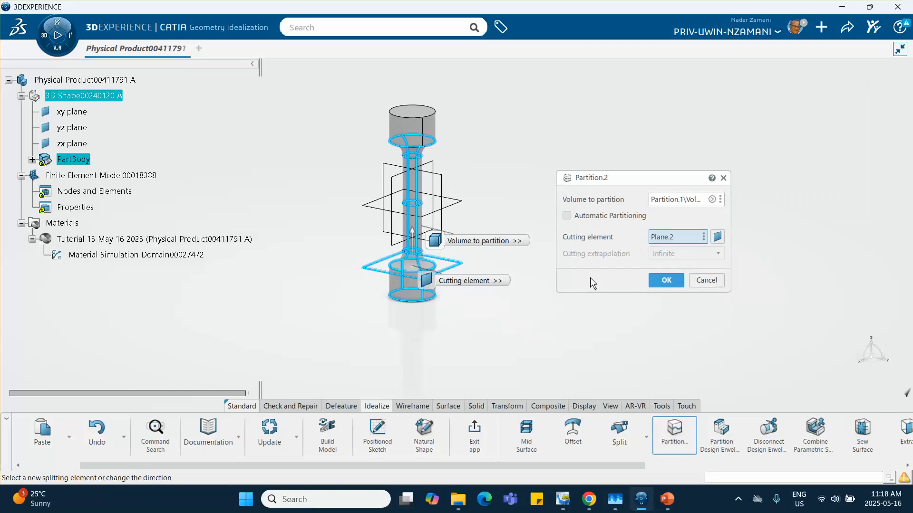
{"action": "left_click", "coordinate": [666, 280]}
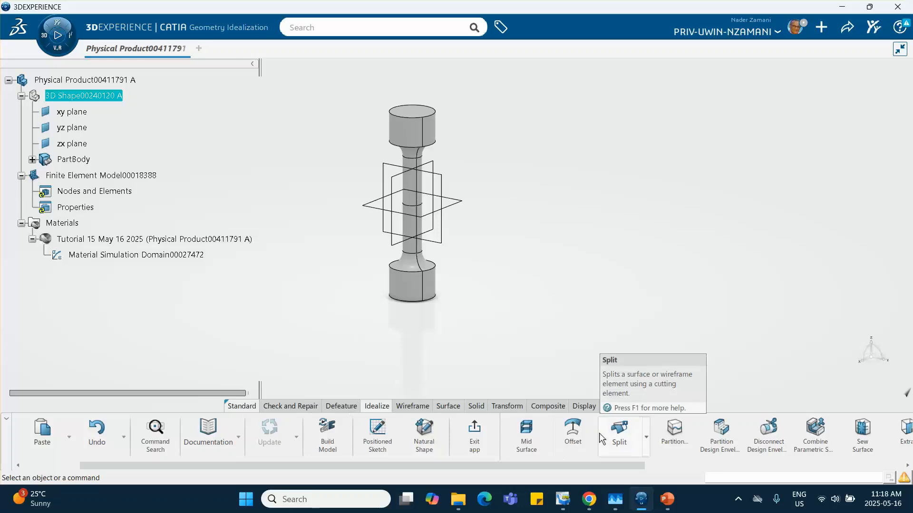
Return to Structural Model Creation and generate a partition hex mesh on the PartBody with a 2 mm mesh size
{"action": "left_click", "coordinate": [667, 499]}
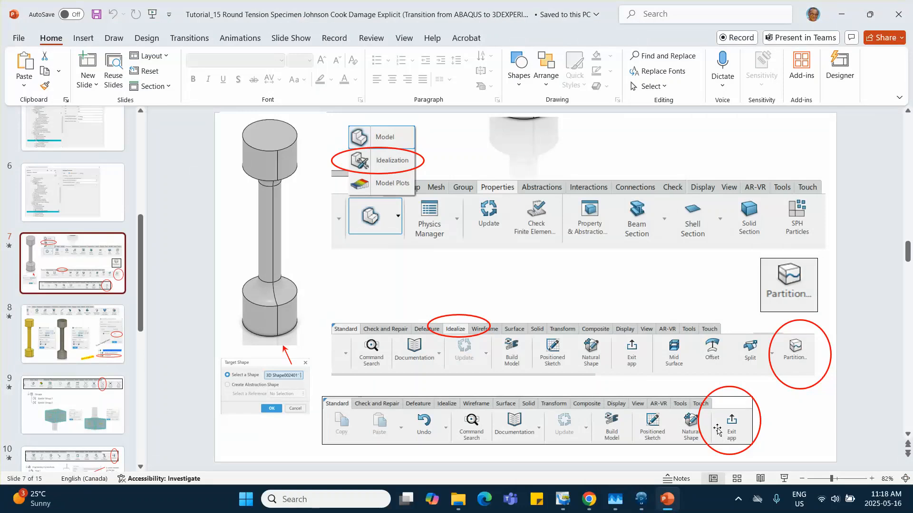
{"action": "left_click", "coordinate": [641, 499]}
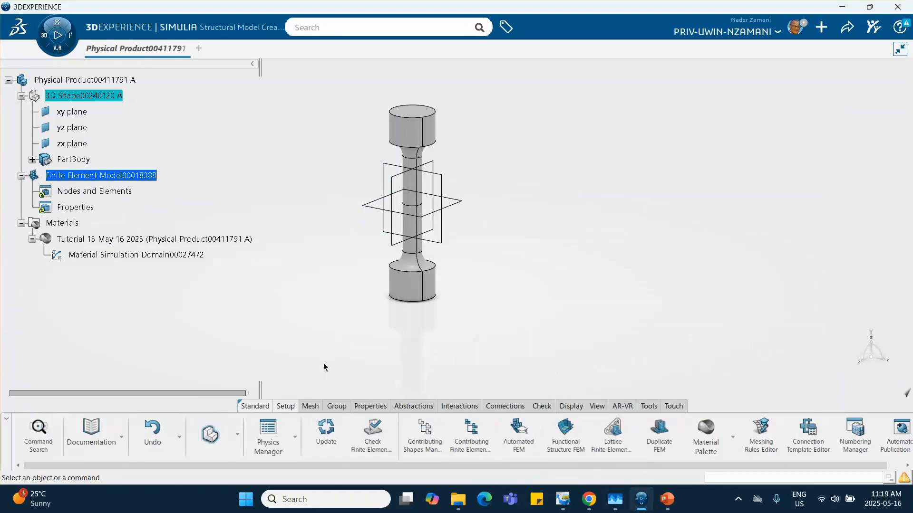
{"action": "left_click", "coordinate": [310, 407]}
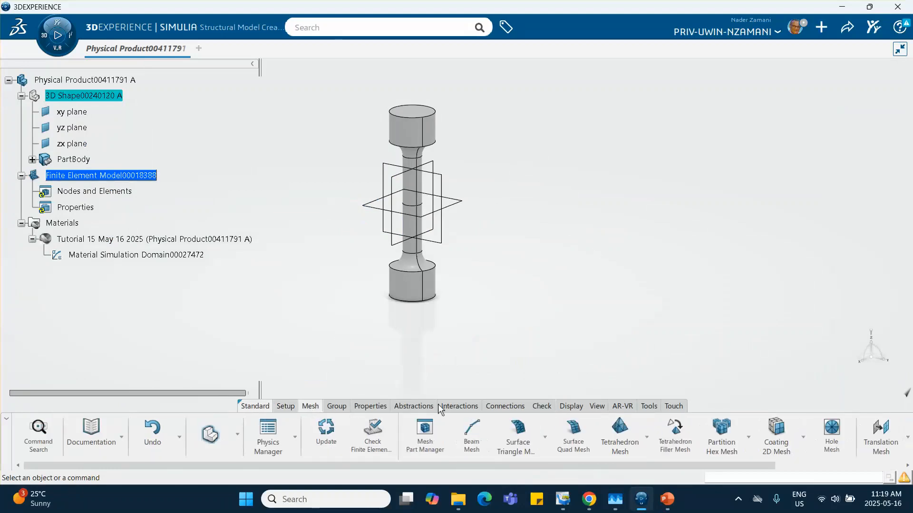
{"action": "left_click", "coordinate": [722, 437]}
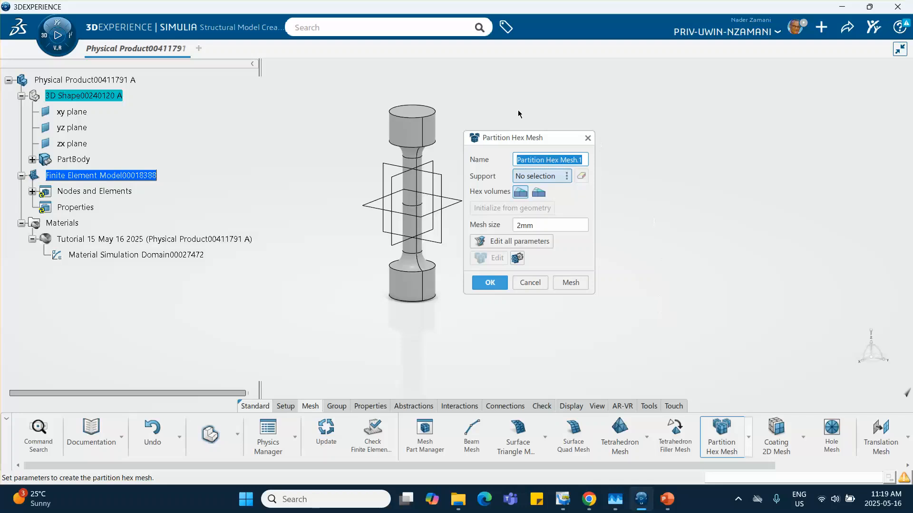
{"action": "left_click", "coordinate": [412, 140]}
{"action": "middle_click_drag", "start_coordinate": [446, 101], "coordinate": [384, 135]}
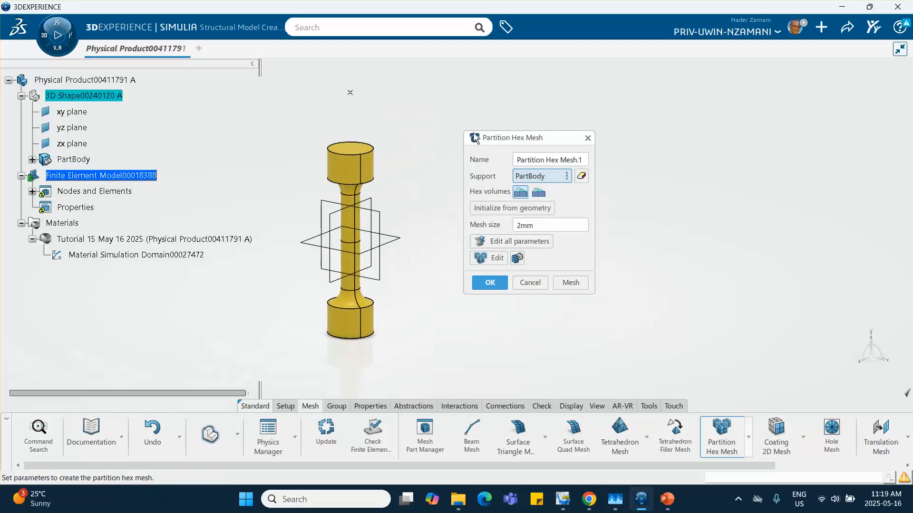
{"action": "left_click_drag", "start_coordinate": [501, 135], "coordinate": [442, 167]}
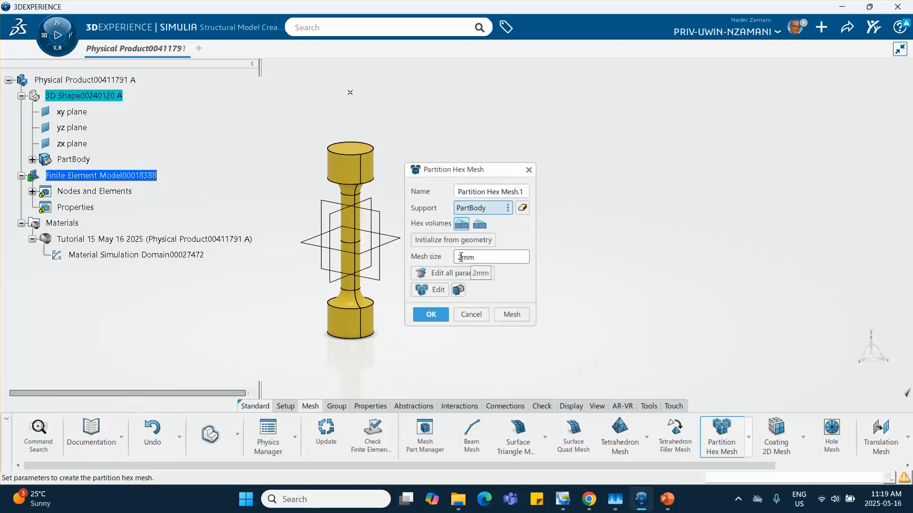
{"action": "left_click", "coordinate": [512, 314]}
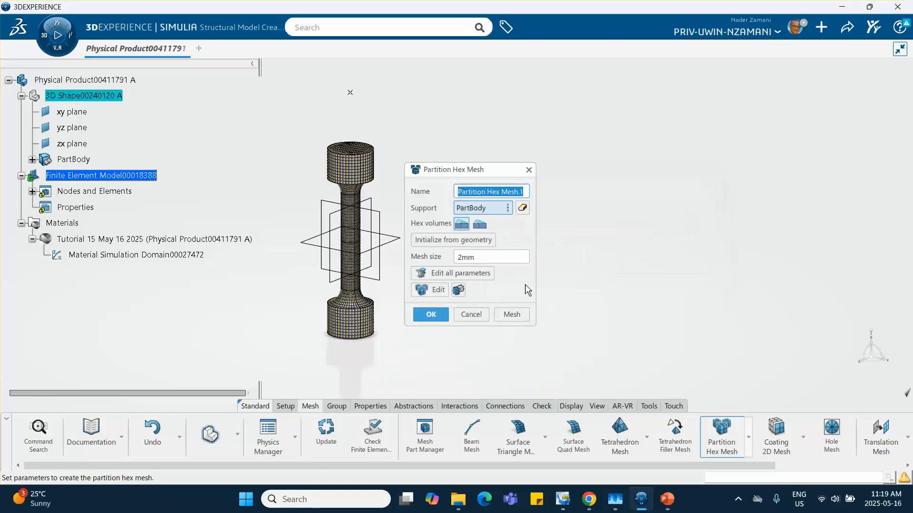
{"action": "left_click", "coordinate": [430, 315]}
{"action": "middle_click_drag", "start_coordinate": [425, 305], "coordinate": [425, 242]}
{"action": "middle_click_drag", "start_coordinate": [369, 231], "coordinate": [481, 265]}
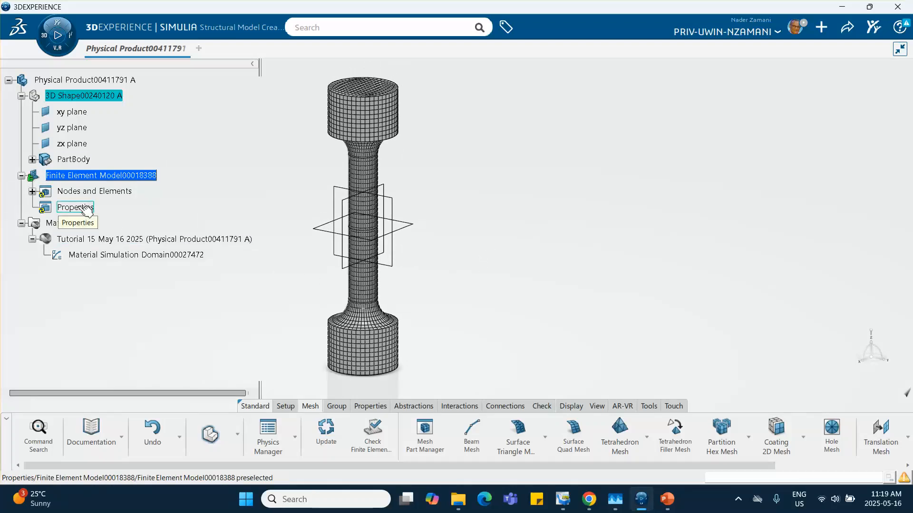
Assign a solid section with the Tutorial 15 material to the specimen's hex mesh, consulting the meshing slide, and save the model
{"action": "left_click", "coordinate": [664, 500]}
{"action": "key", "text": "Page_Down"}
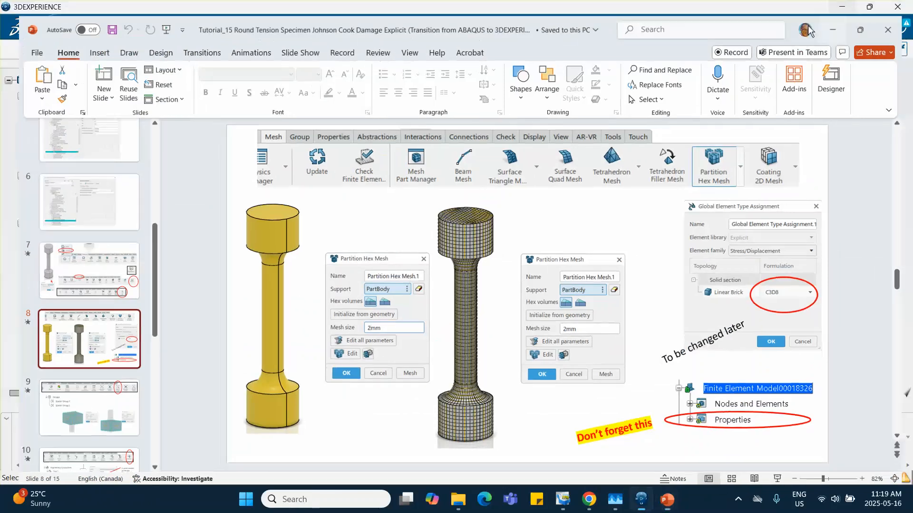
{"action": "left_click", "coordinate": [842, 16]}
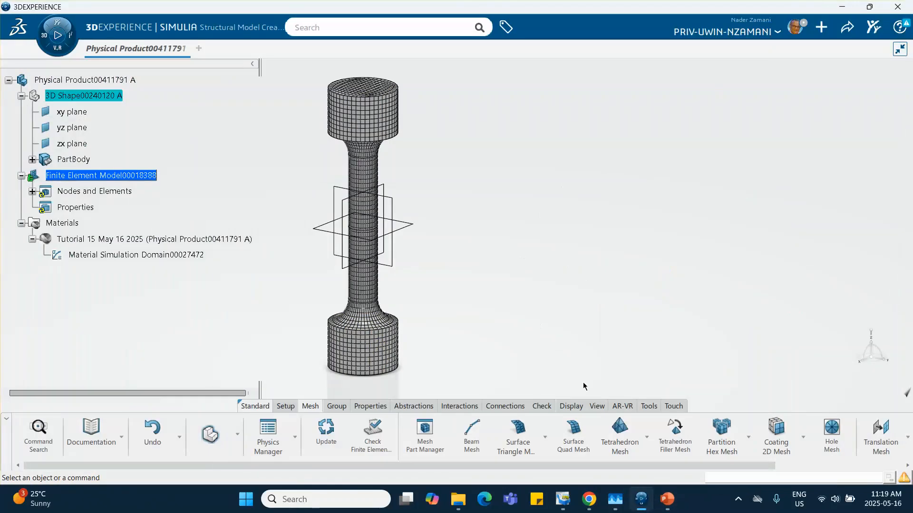
{"action": "left_click", "coordinate": [368, 407]}
{"action": "left_click", "coordinate": [616, 441]}
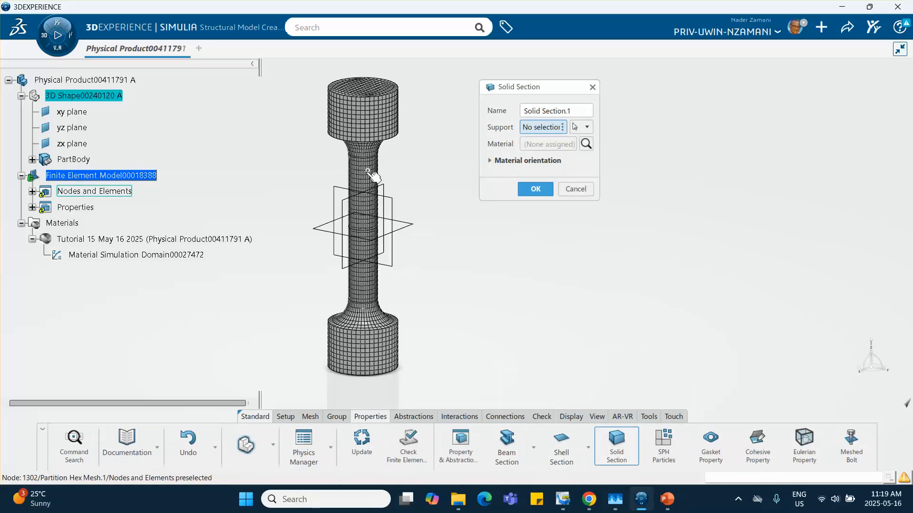
{"action": "left_click", "coordinate": [364, 132]}
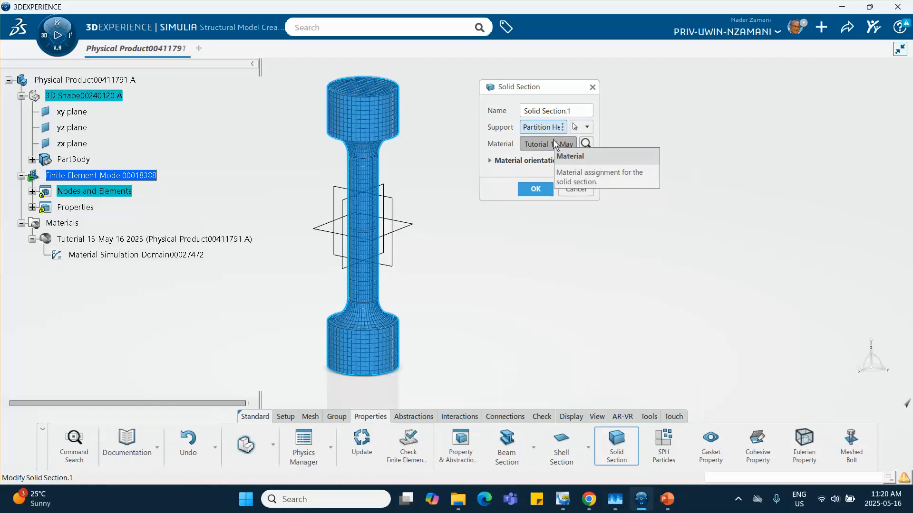
{"action": "left_click", "coordinate": [535, 190]}
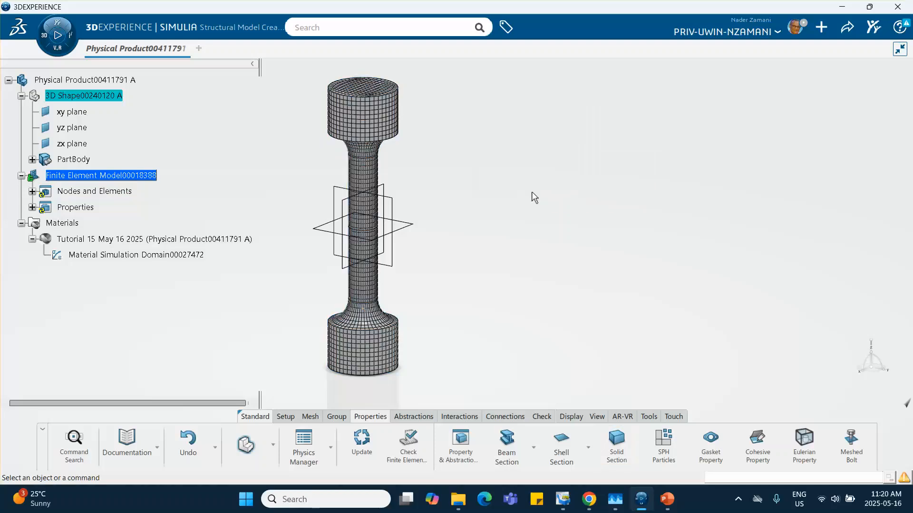
{"action": "left_click", "coordinate": [851, 30]}
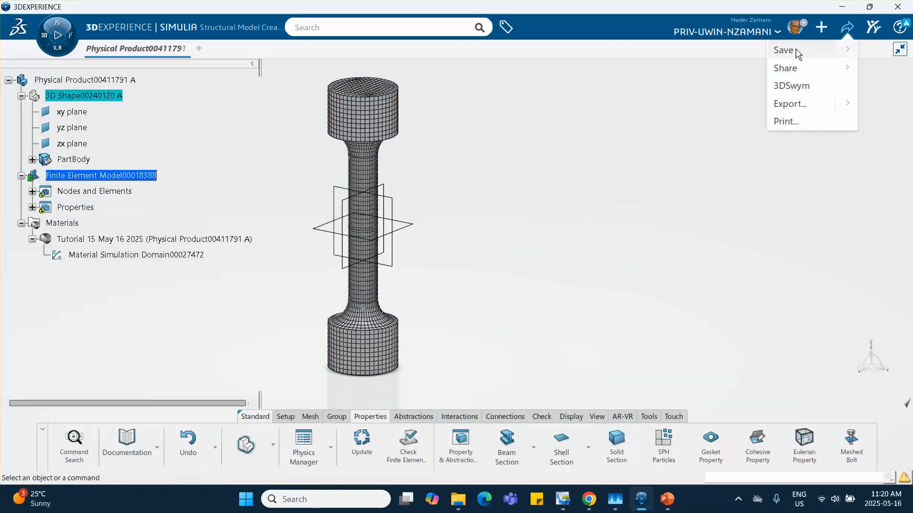
{"action": "left_click", "coordinate": [784, 50]}
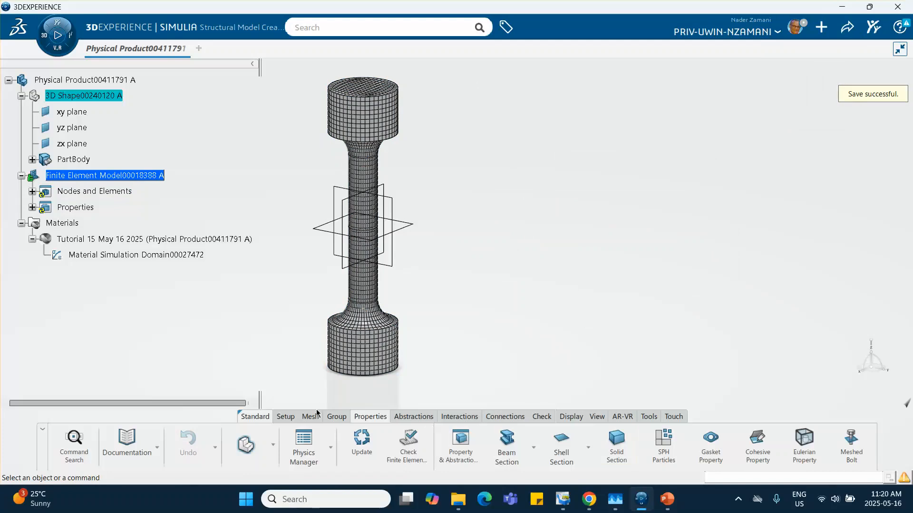
Start a box-mode spatial group of nodes and draw its box around the upper grip in the front view
{"action": "left_click", "coordinate": [333, 416]}
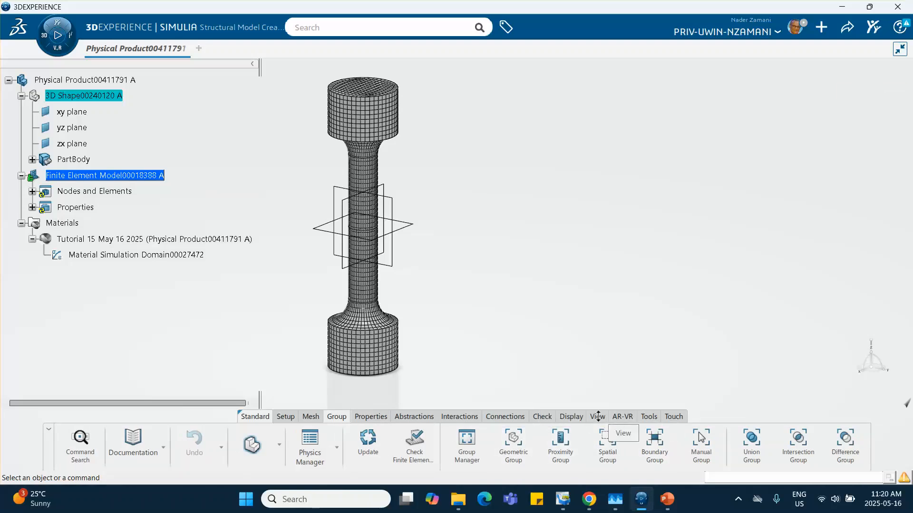
{"action": "left_click", "coordinate": [597, 416]}
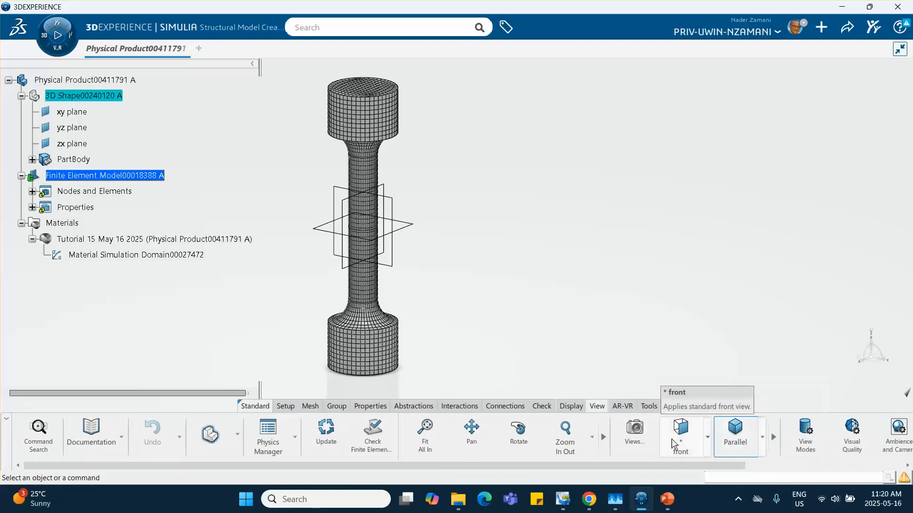
{"action": "left_click", "coordinate": [686, 446]}
{"action": "middle_click_drag", "start_coordinate": [509, 196], "coordinate": [563, 206]}
{"action": "left_click", "coordinate": [559, 313]}
{"action": "middle_click_drag", "start_coordinate": [536, 234], "coordinate": [705, 233]}
{"action": "left_click", "coordinate": [708, 282]}
{"action": "middle_click_drag", "start_coordinate": [698, 266], "coordinate": [699, 251]}
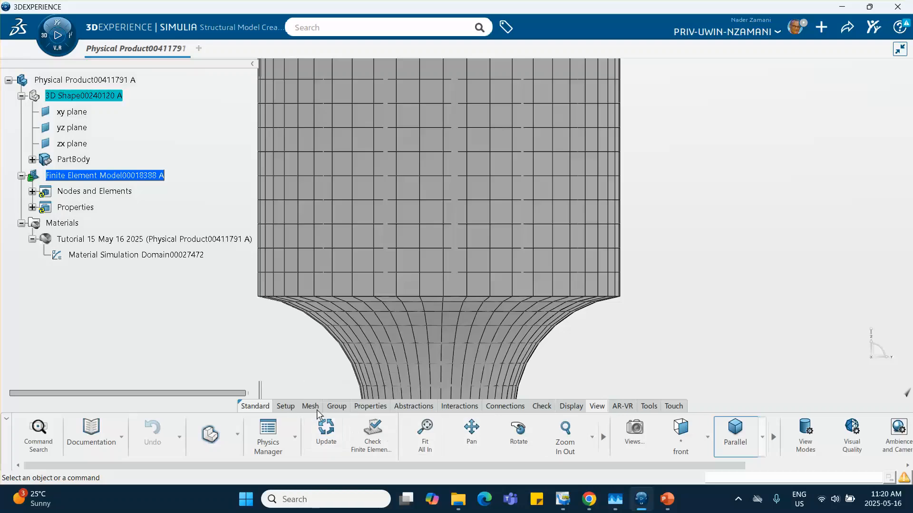
{"action": "left_click", "coordinate": [337, 406]}
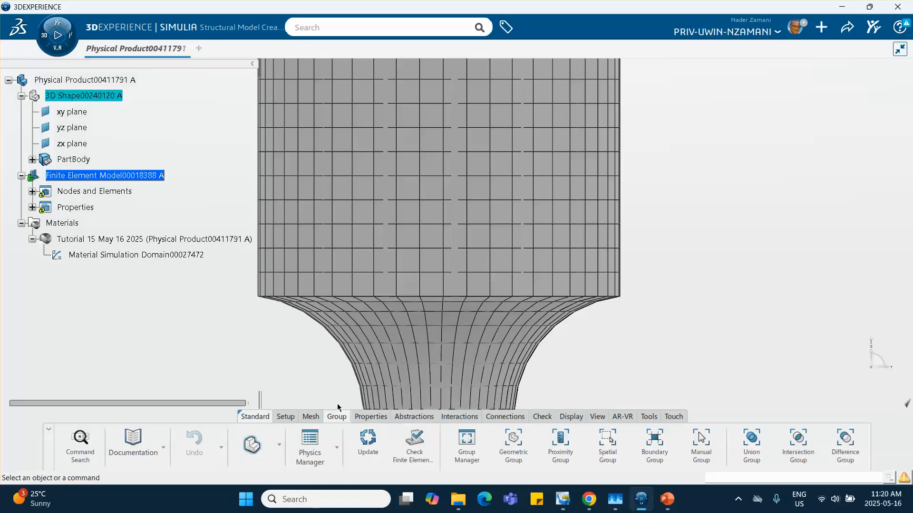
{"action": "left_click", "coordinate": [606, 442]}
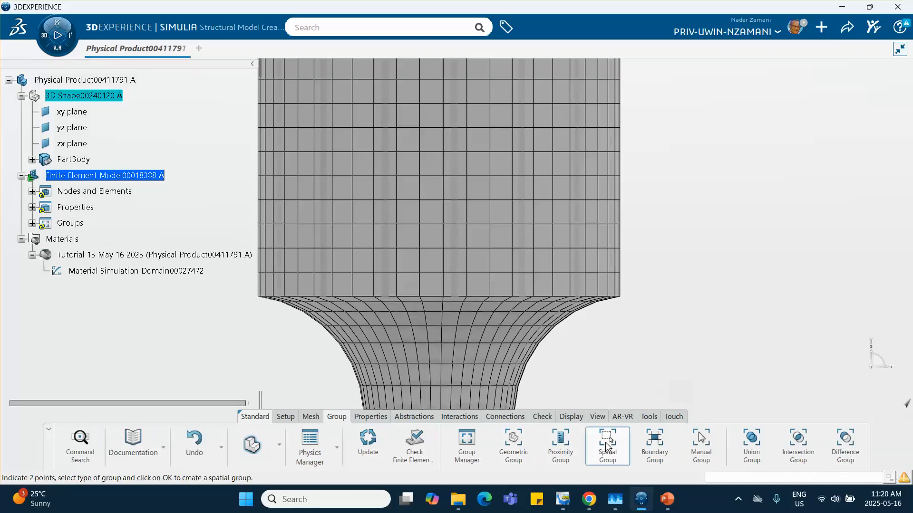
{"action": "middle_click_drag", "start_coordinate": [664, 291], "coordinate": [666, 320]}
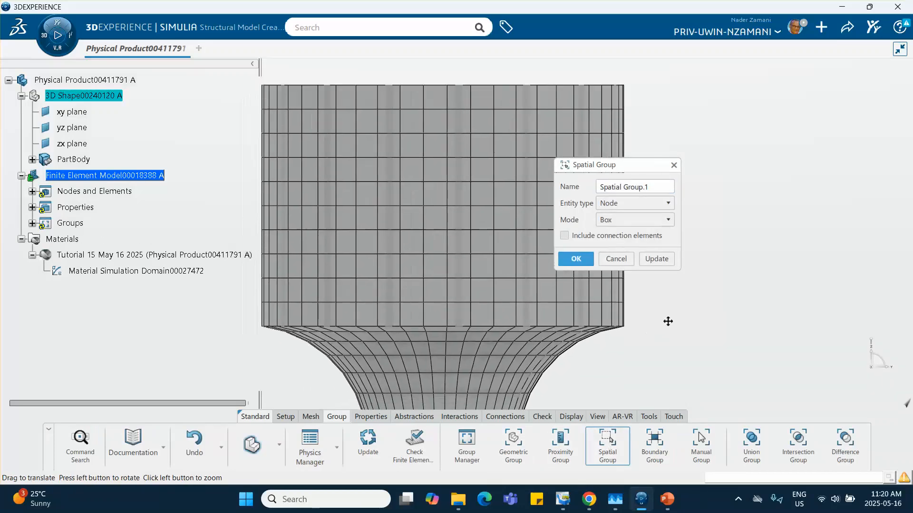
{"action": "left_click_drag", "start_coordinate": [633, 169], "coordinate": [777, 160]}
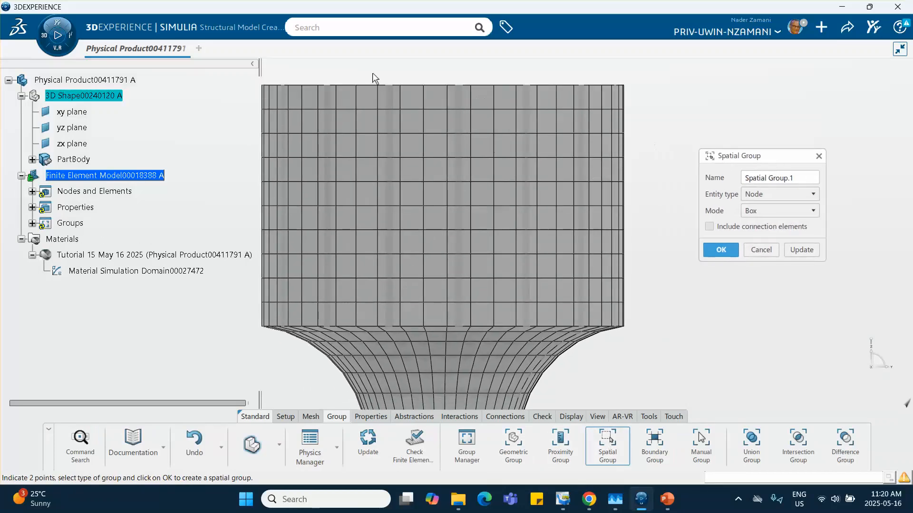
{"action": "left_click", "coordinate": [247, 77]}
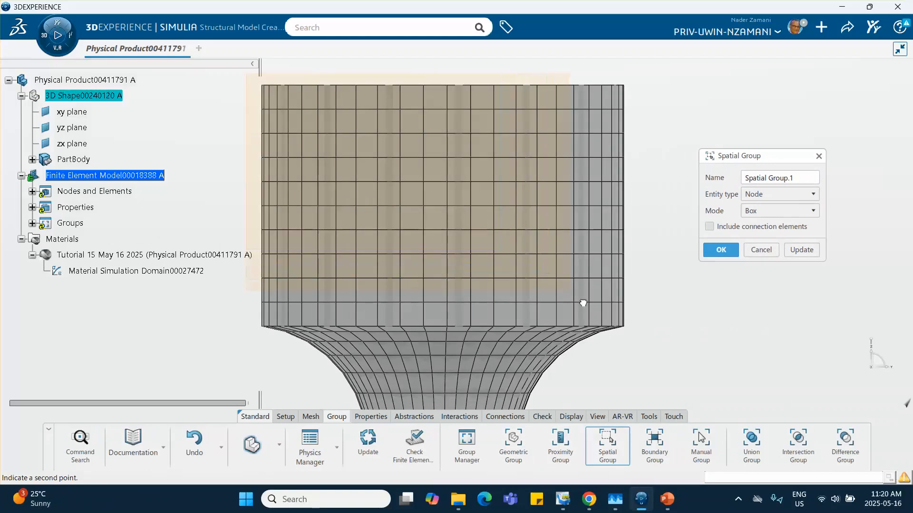
{"action": "left_click", "coordinate": [631, 328]}
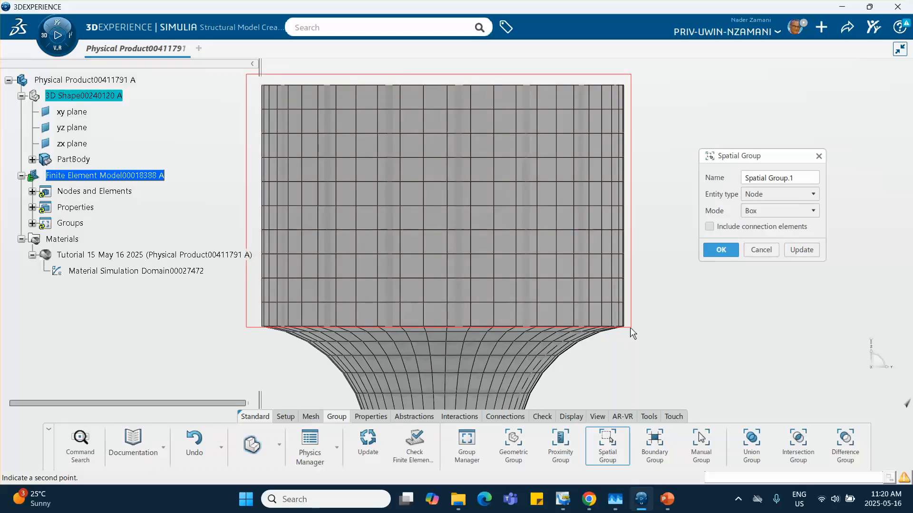
{"action": "left_click", "coordinate": [629, 329]}
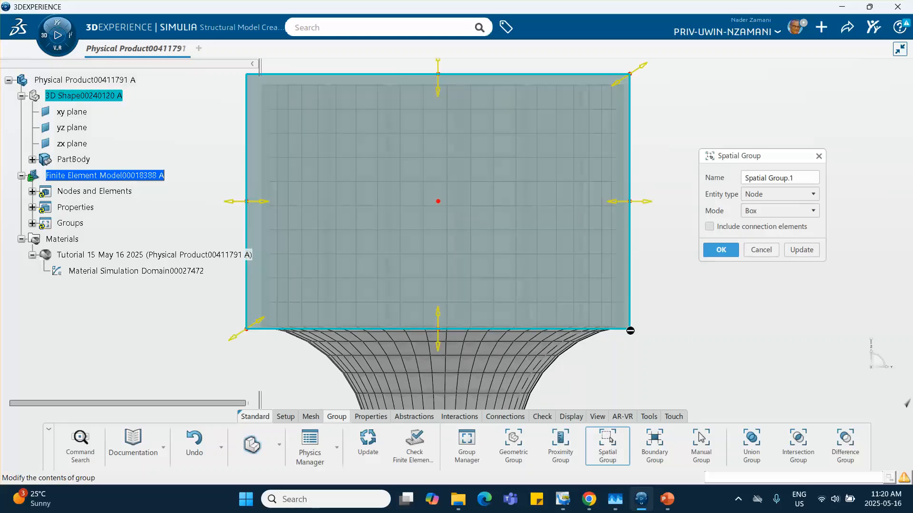
Extend the spatial group's box through the full depth of the upper grip and create the group, showing it in the tree
{"action": "left_click_drag", "start_coordinate": [625, 319], "coordinate": [371, 320]}
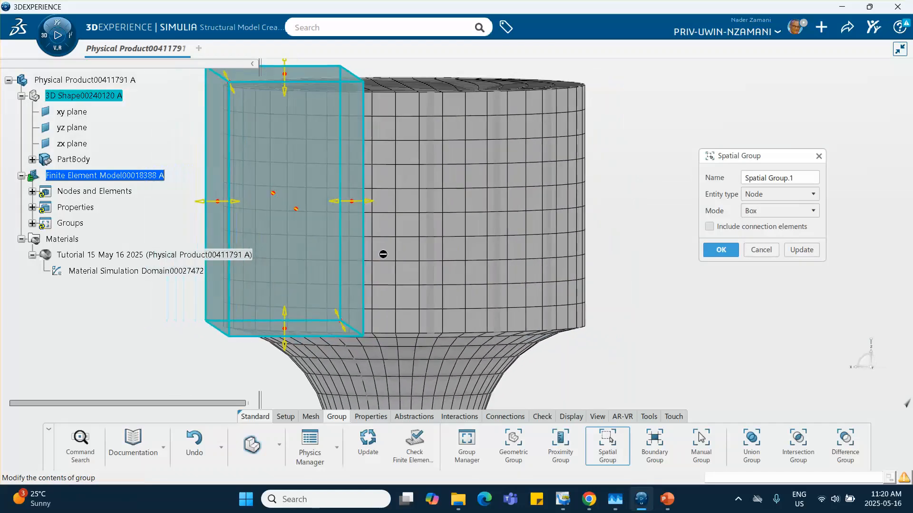
{"action": "left_click_drag", "start_coordinate": [370, 207], "coordinate": [637, 220]}
{"action": "middle_click_drag", "start_coordinate": [463, 234], "coordinate": [656, 233]}
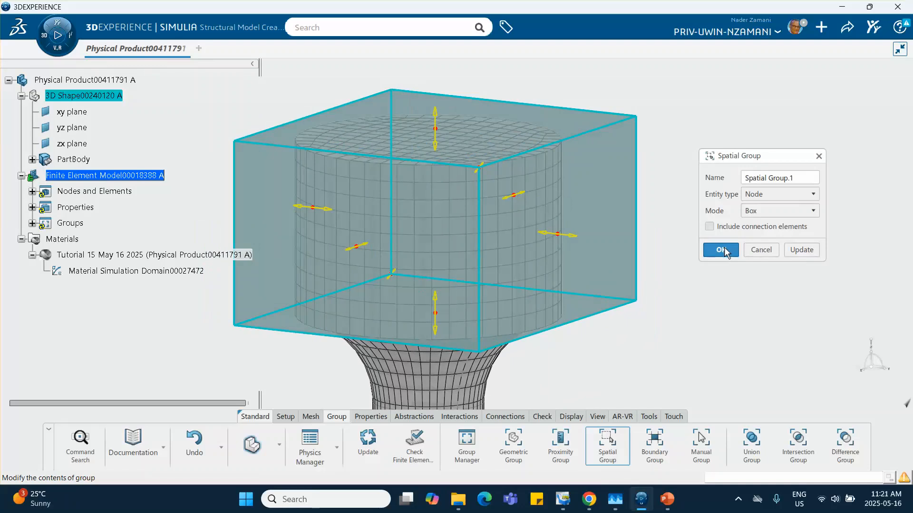
{"action": "left_click", "coordinate": [722, 250]}
{"action": "middle_click_drag", "start_coordinate": [610, 310], "coordinate": [627, 271]}
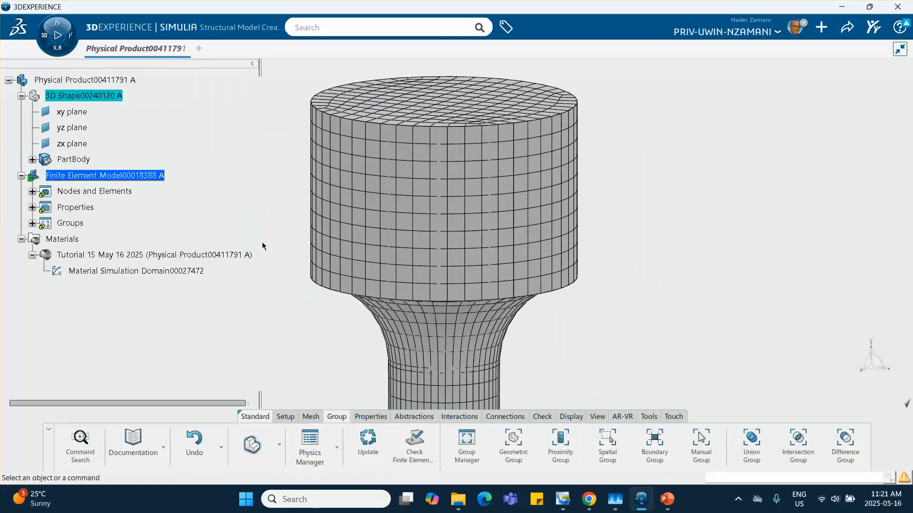
{"action": "left_click", "coordinate": [32, 223]}
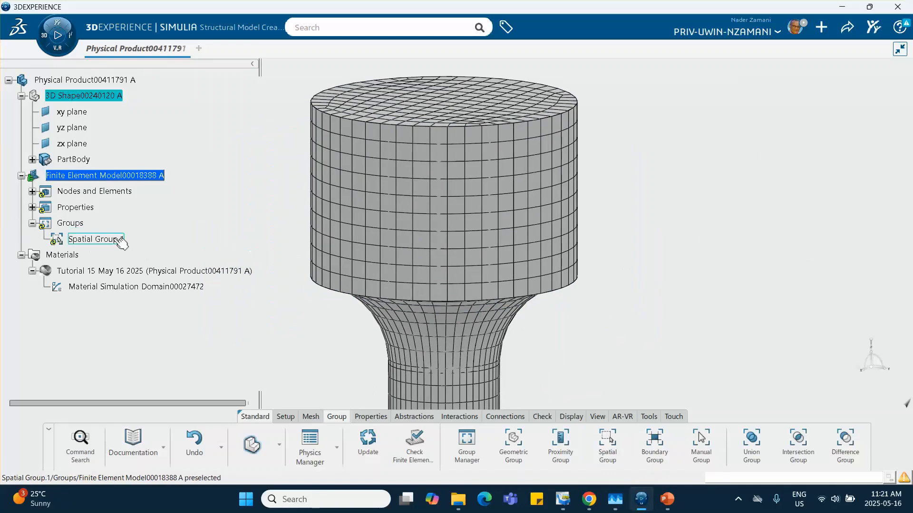
Start a second box-mode spatial group of nodes and draw its box around the lower grip in the front view
{"action": "middle_click_drag", "start_coordinate": [377, 306], "coordinate": [384, 227]}
{"action": "left_click", "coordinate": [380, 250]}
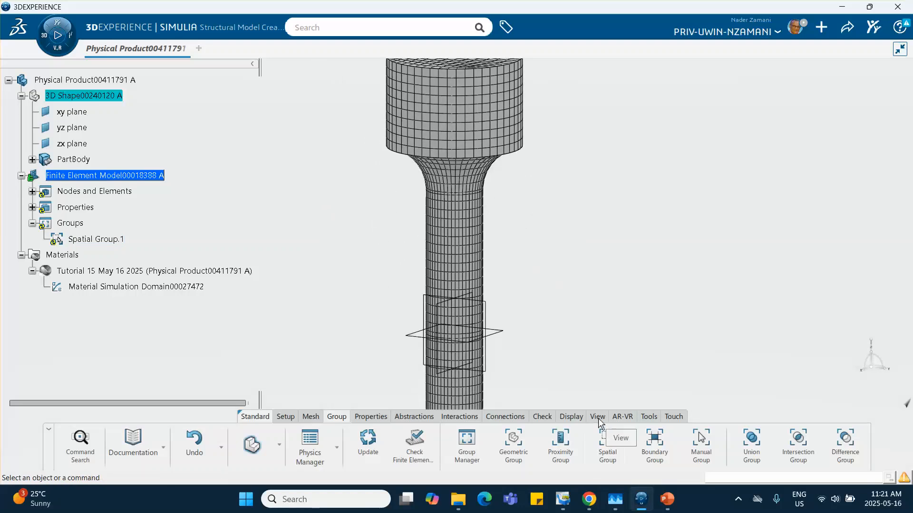
{"action": "left_click", "coordinate": [597, 417]}
{"action": "left_click", "coordinate": [681, 430]}
{"action": "middle_click_drag", "start_coordinate": [535, 334], "coordinate": [501, 173]}
{"action": "middle_click_drag", "start_coordinate": [511, 307], "coordinate": [560, 167]}
{"action": "left_click", "coordinate": [556, 267]}
{"action": "middle_click_drag", "start_coordinate": [557, 270], "coordinate": [546, 216]}
{"action": "middle_click_drag", "start_coordinate": [519, 253], "coordinate": [502, 195]}
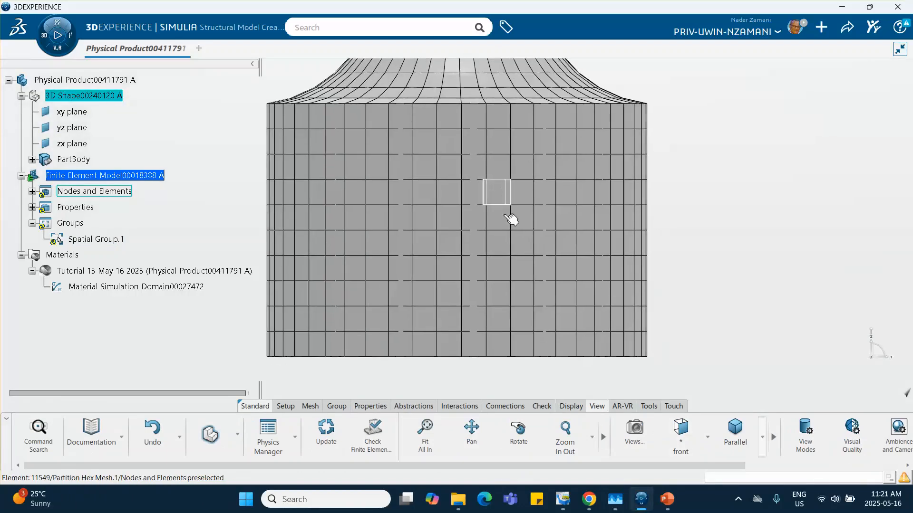
{"action": "left_click", "coordinate": [337, 406]}
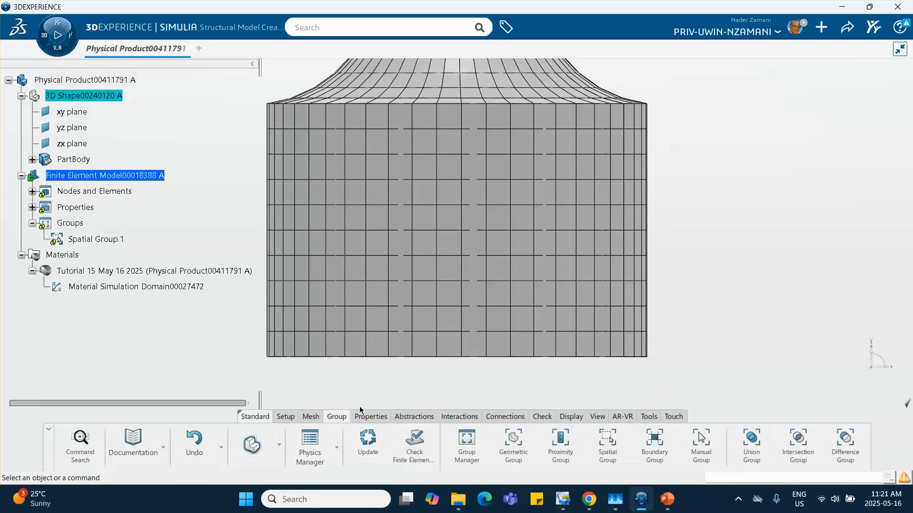
{"action": "left_click", "coordinate": [607, 443]}
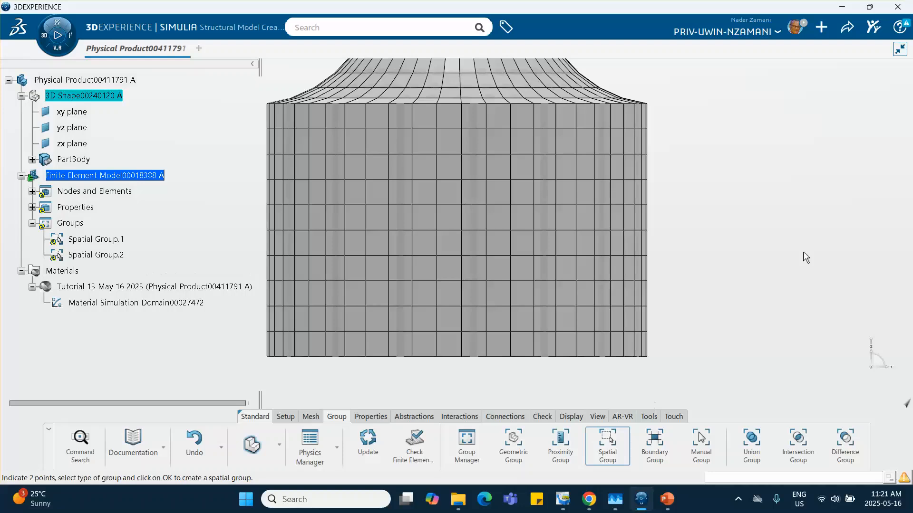
{"action": "left_click", "coordinate": [656, 370]}
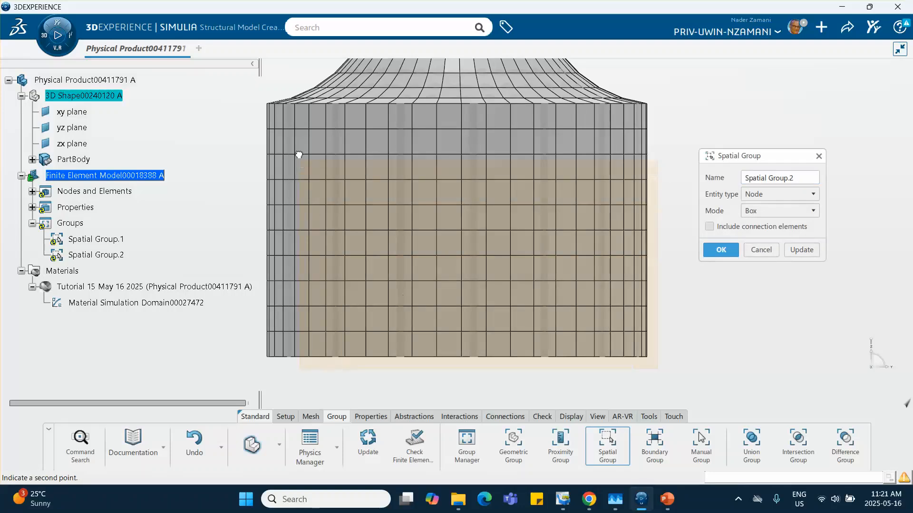
{"action": "left_click", "coordinate": [243, 102]}
Extend the second spatial group's box through the full depth of the lower grip and create the group
{"action": "middle_click_drag", "start_coordinate": [560, 217], "coordinate": [438, 238]}
{"action": "left_click_drag", "start_coordinate": [458, 240], "coordinate": [755, 246]}
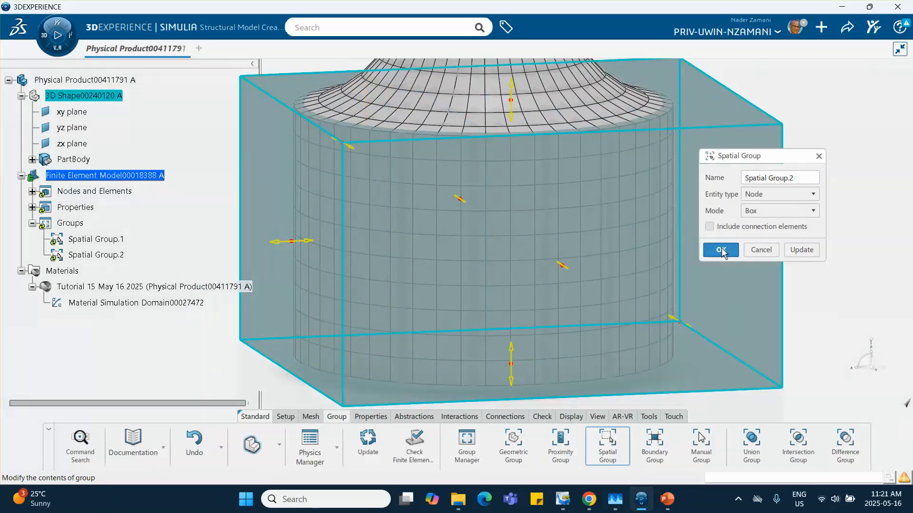
{"action": "left_click", "coordinate": [720, 250]}
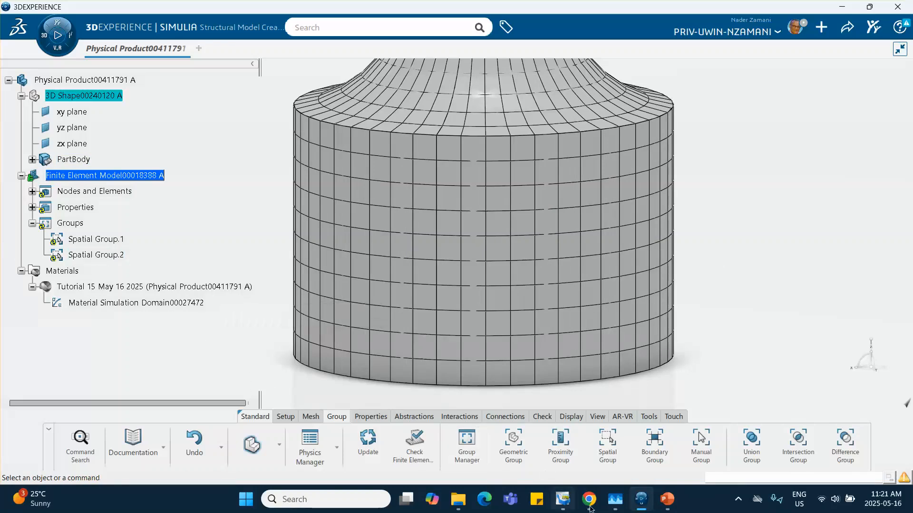
Switch to the PowerPoint tutorial, review slide 10 on the coupling definition, and return to 3DEXPERIENCE
{"action": "left_click", "coordinate": [639, 505]}
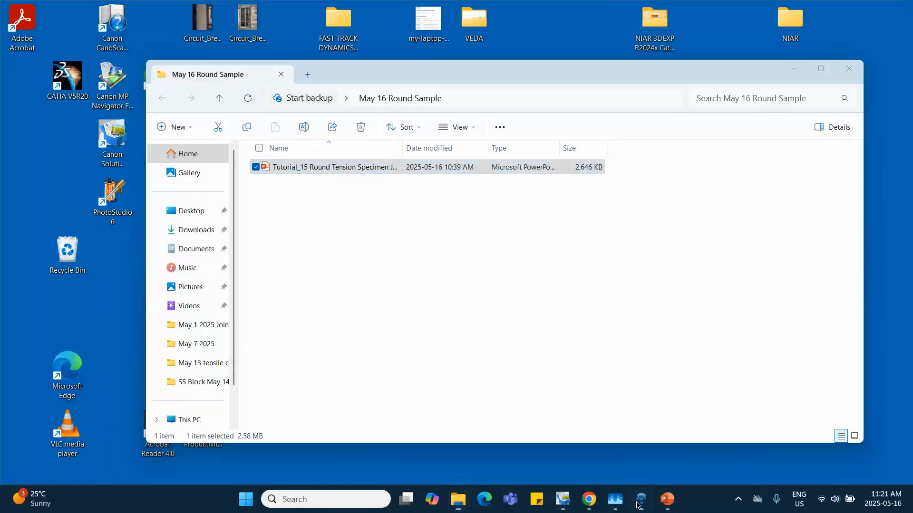
{"action": "left_click", "coordinate": [639, 504]}
{"action": "left_click", "coordinate": [667, 499]}
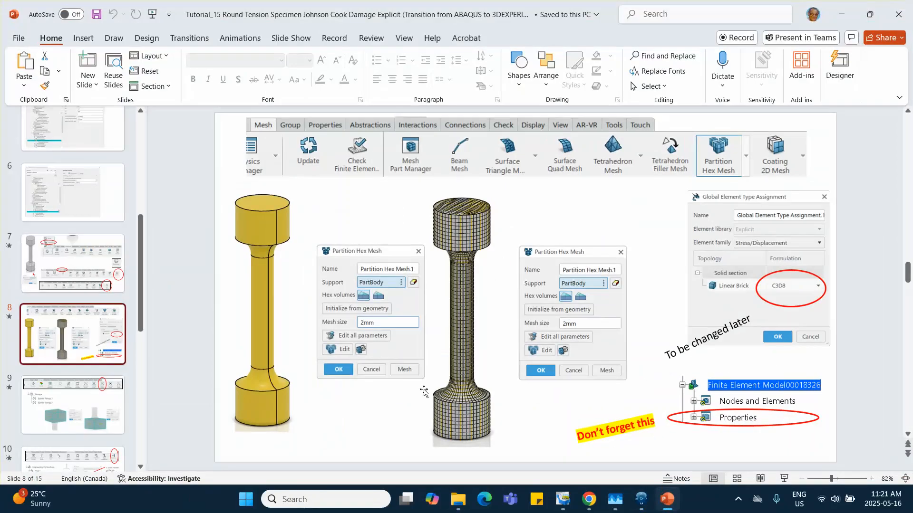
{"action": "left_click", "coordinate": [93, 420]}
{"action": "scroll", "coordinate": [15, 372], "scroll_direction": "down", "scroll_amount": 1}
{"action": "left_click", "coordinate": [109, 309]}
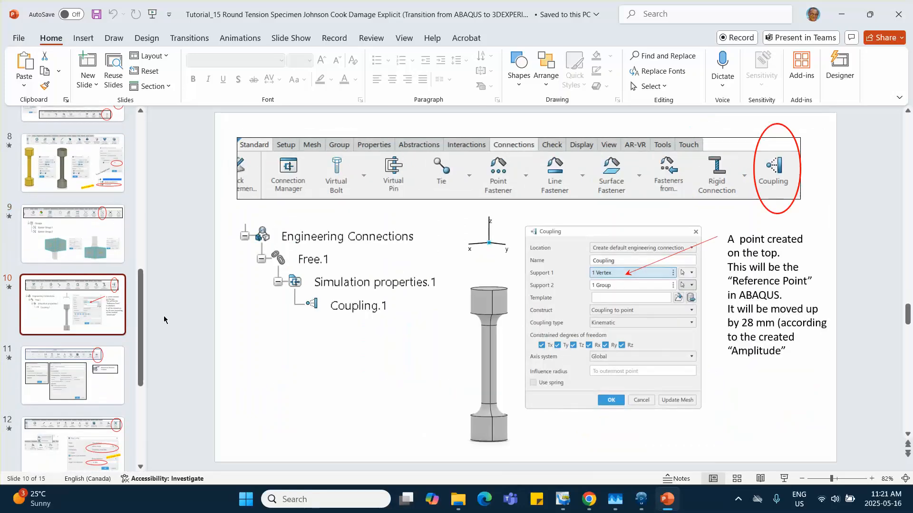
{"action": "left_click", "coordinate": [640, 501]}
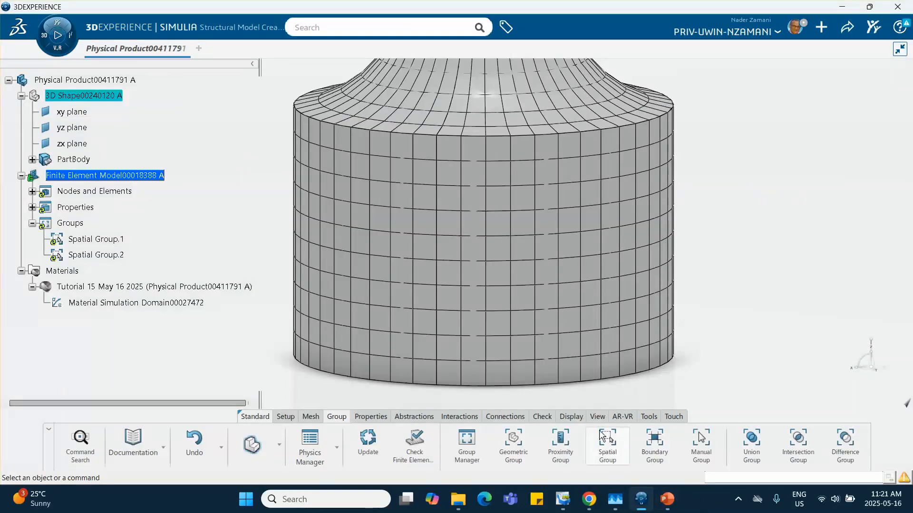
Start a coupling connection and choose the reference point above the specimen as its first support
{"action": "left_click", "coordinate": [506, 415]}
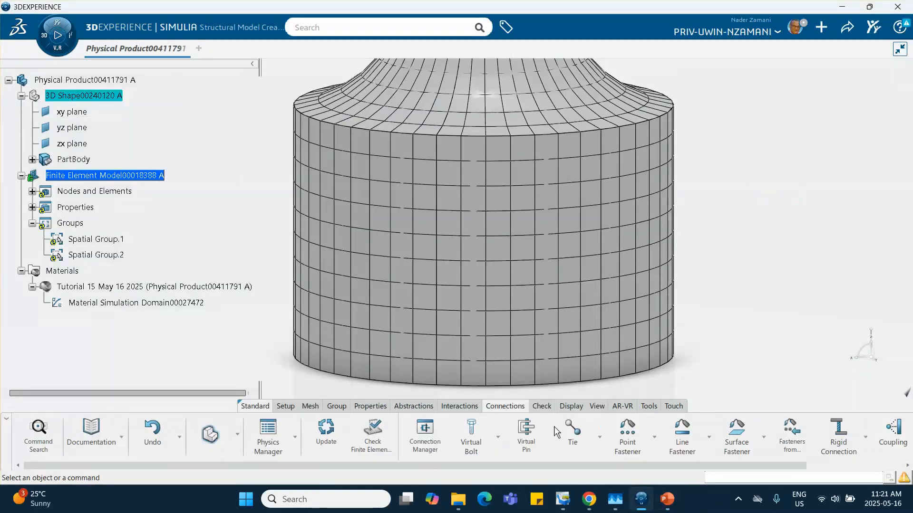
{"action": "scroll", "coordinate": [836, 454], "scroll_direction": "down", "scroll_amount": 1}
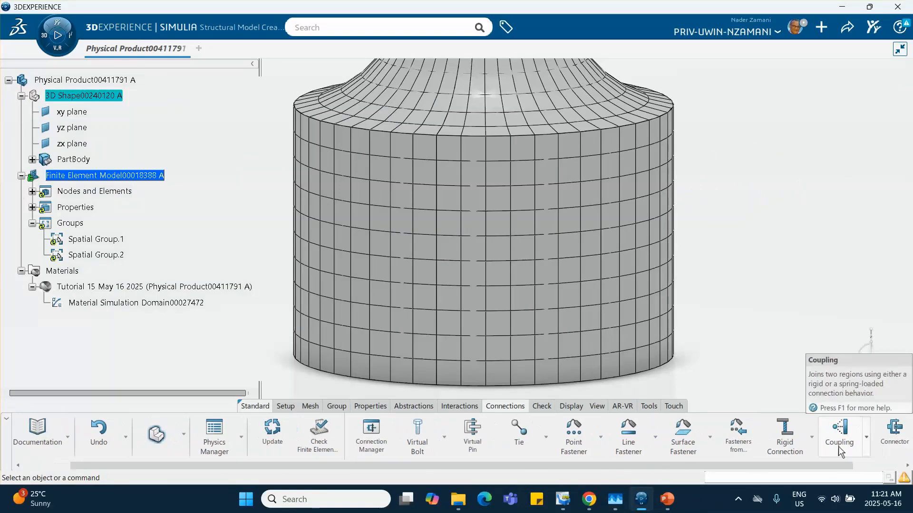
{"action": "left_click", "coordinate": [839, 440]}
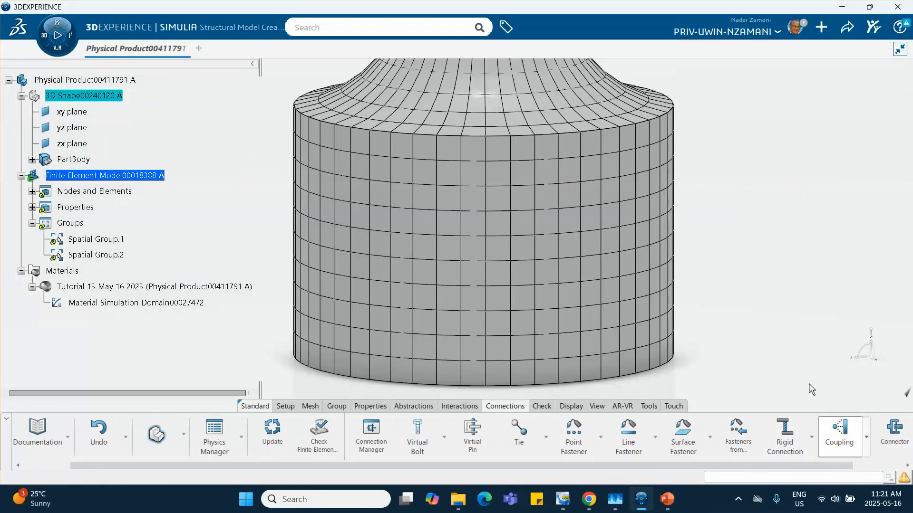
{"action": "middle_click_drag", "start_coordinate": [698, 230], "coordinate": [715, 304]}
{"action": "middle_click_drag", "start_coordinate": [413, 179], "coordinate": [318, 325]}
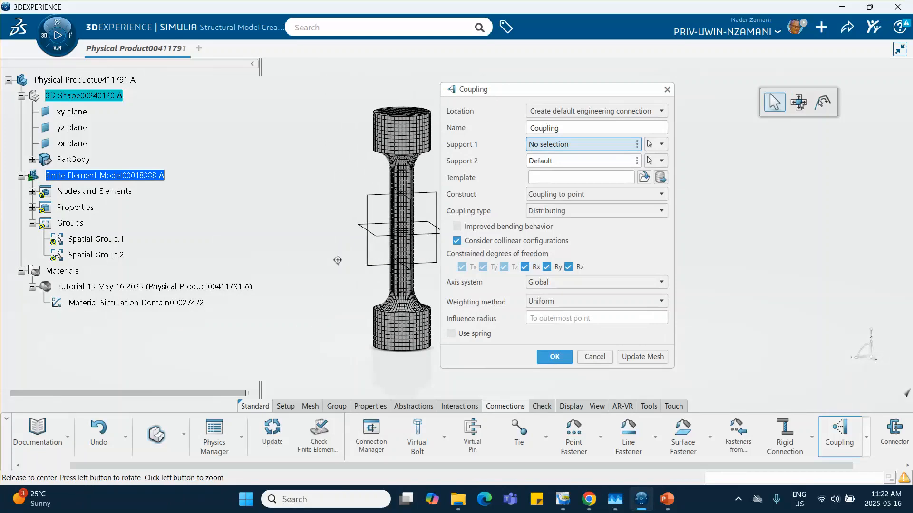
{"action": "middle_click_drag", "start_coordinate": [338, 261], "coordinate": [292, 300]}
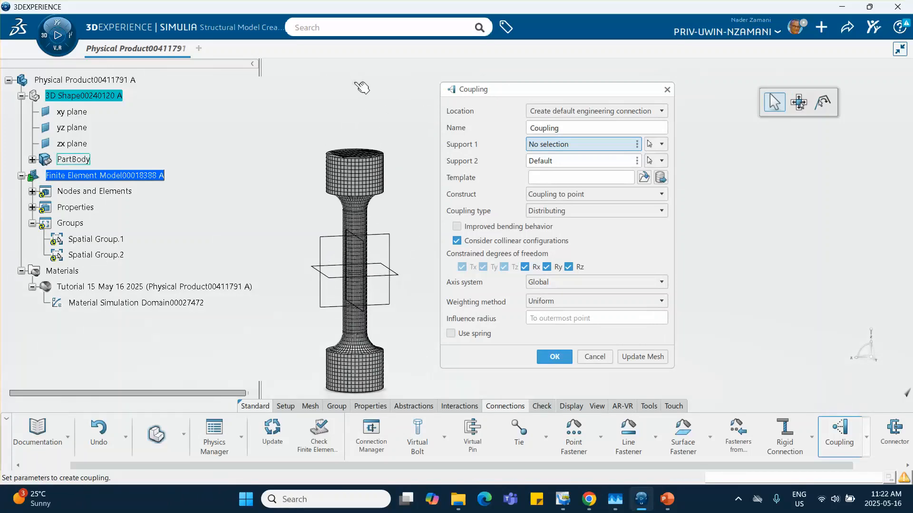
{"action": "left_click", "coordinate": [355, 83]}
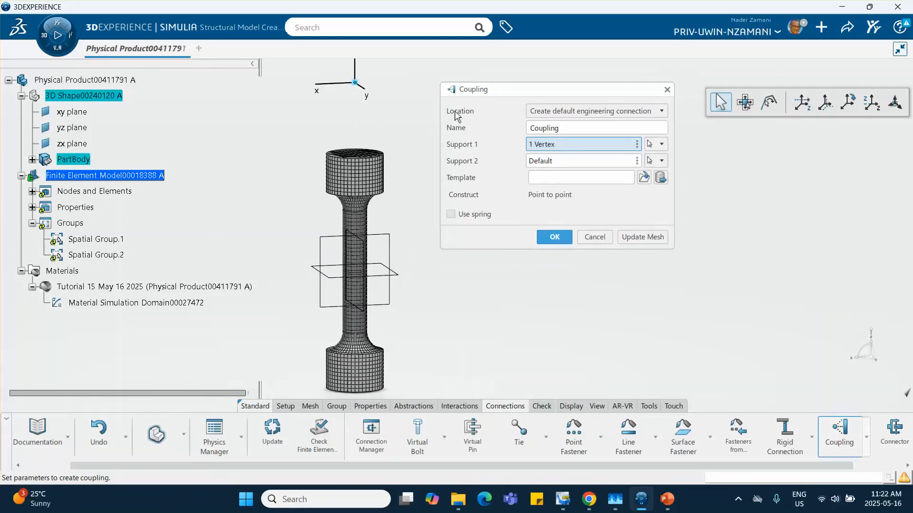
Set the coupling's second support to Spatial Group.1 and its type to Kinematic, then create the coupling
{"action": "left_click", "coordinate": [661, 161]}
{"action": "left_click", "coordinate": [666, 198]}
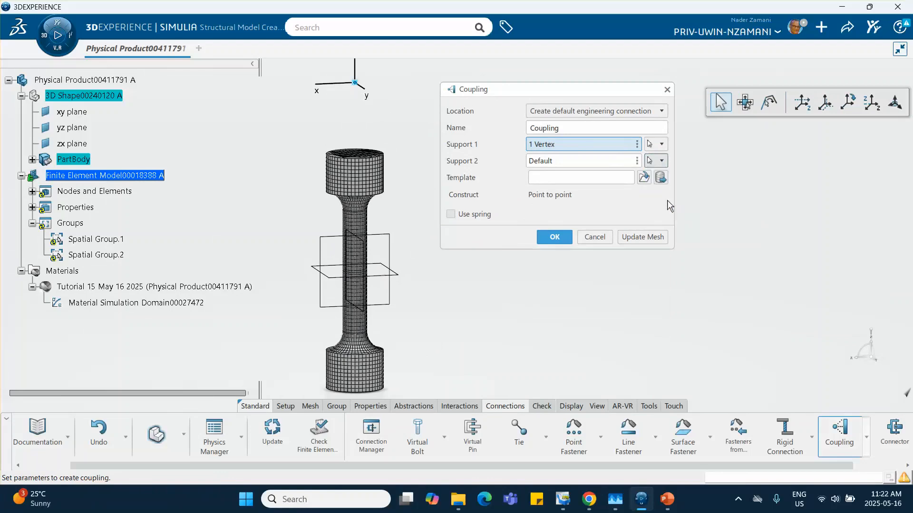
{"action": "left_click", "coordinate": [457, 232]}
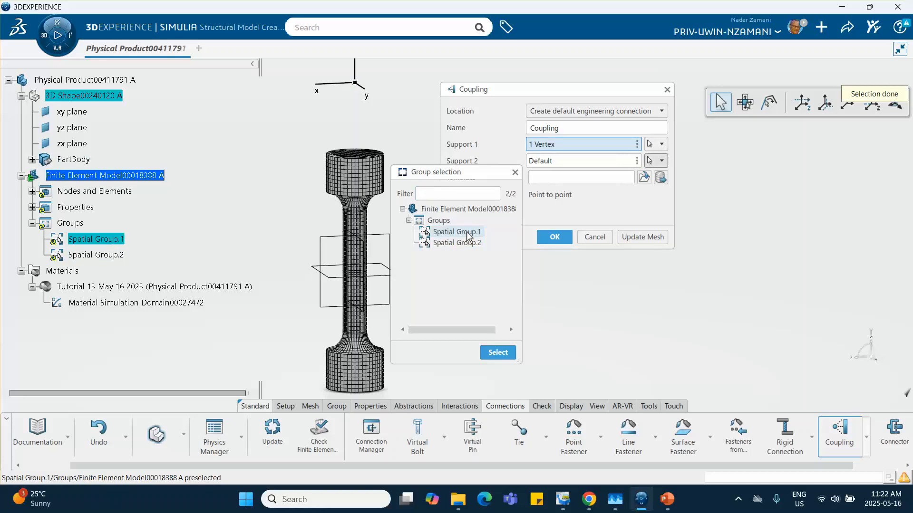
{"action": "left_click", "coordinate": [498, 352]}
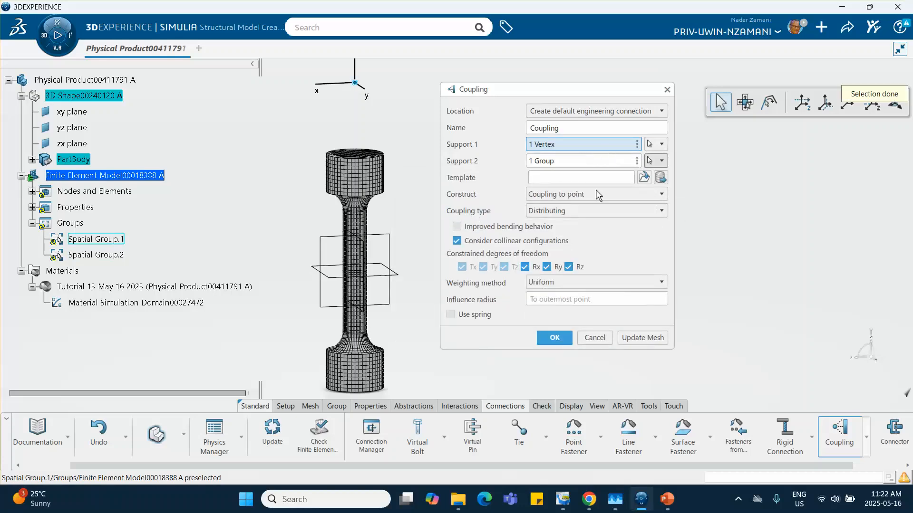
{"action": "left_click", "coordinate": [571, 209]}
{"action": "left_click", "coordinate": [561, 224]}
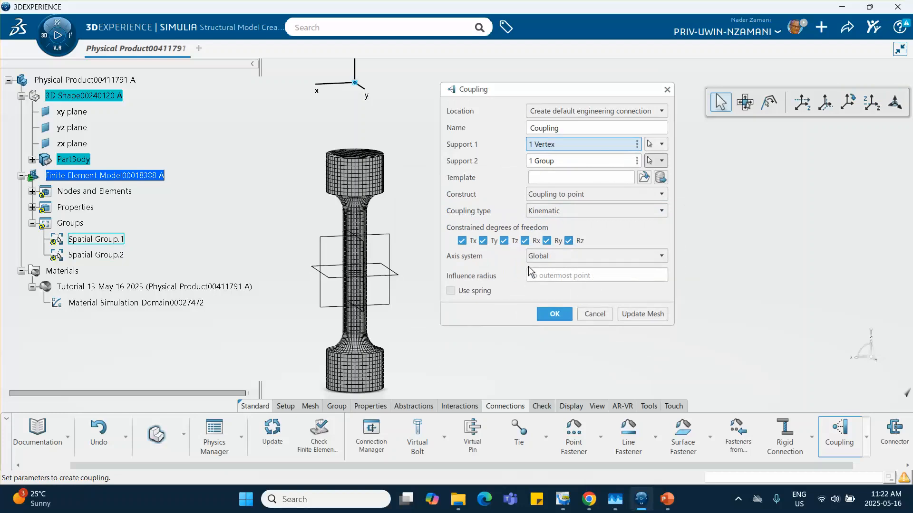
{"action": "left_click", "coordinate": [555, 315]}
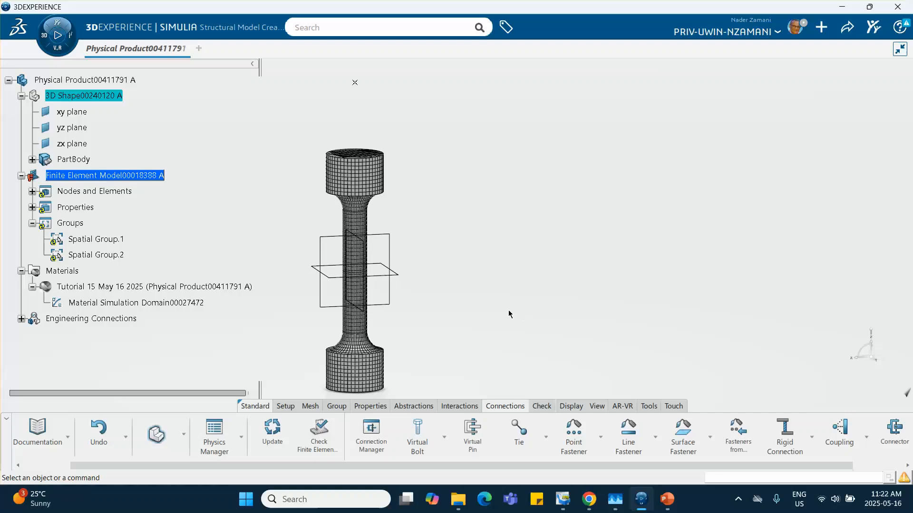
Expand the engineering connection in the tree down to its coupling and save the model
{"action": "middle_click_drag", "start_coordinate": [509, 314], "coordinate": [561, 285]}
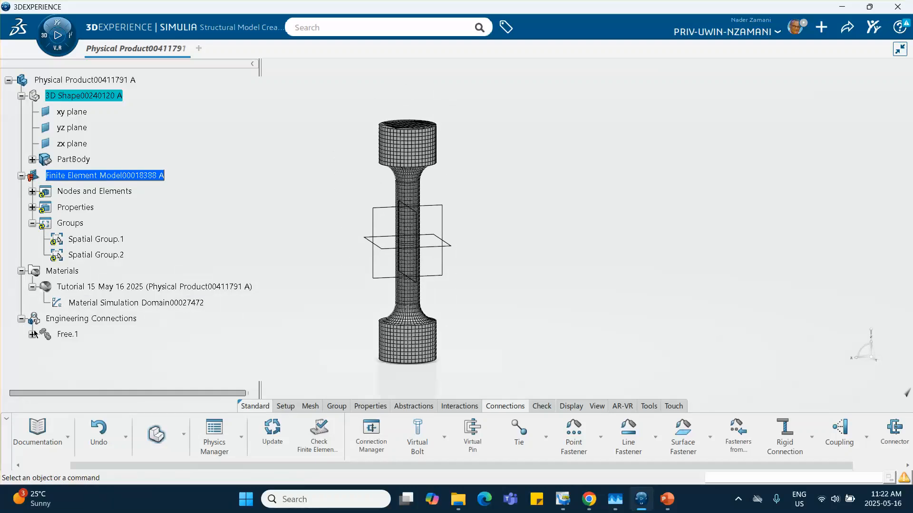
{"action": "left_click", "coordinate": [32, 334]}
{"action": "left_click", "coordinate": [44, 351]}
{"action": "left_click", "coordinate": [240, 286]}
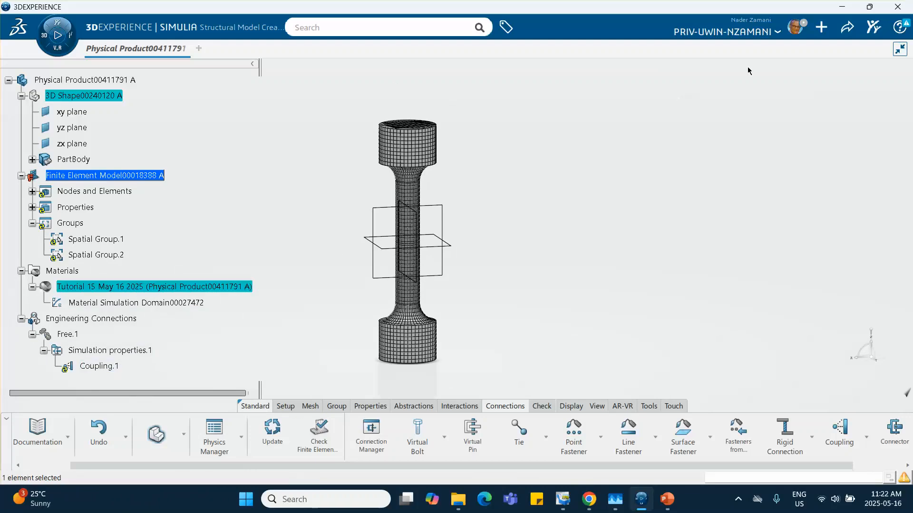
{"action": "left_click", "coordinate": [847, 27]}
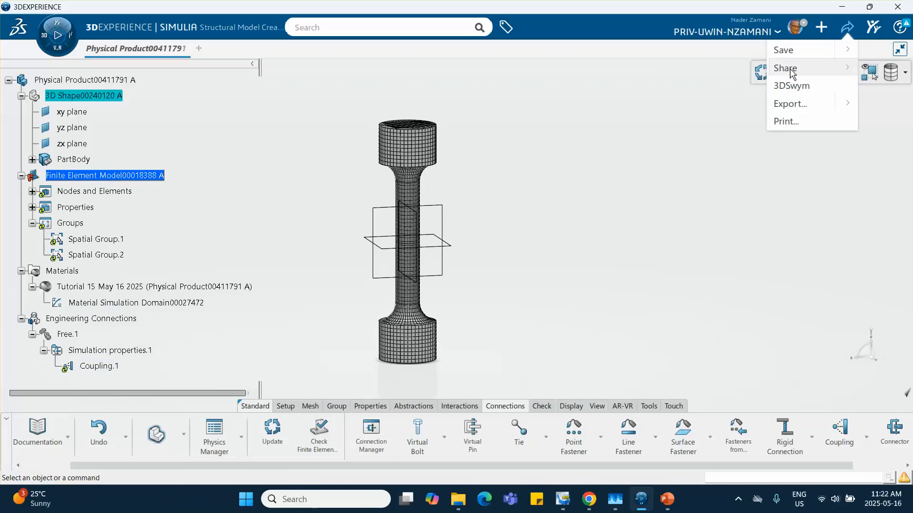
{"action": "left_click", "coordinate": [787, 53]}
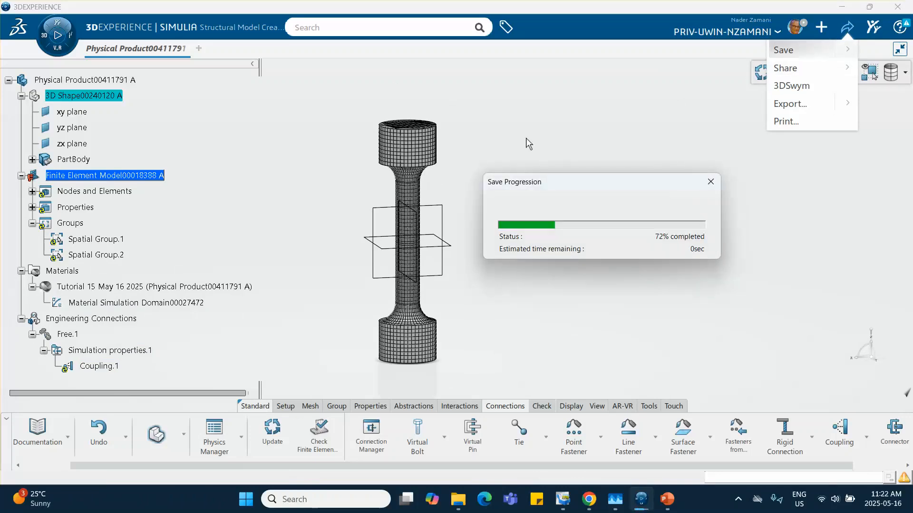
Switch to Mechanical Scenario Creation and initialize a General analysis simulation using the specimen's finite element model
{"action": "left_click", "coordinate": [45, 38]}
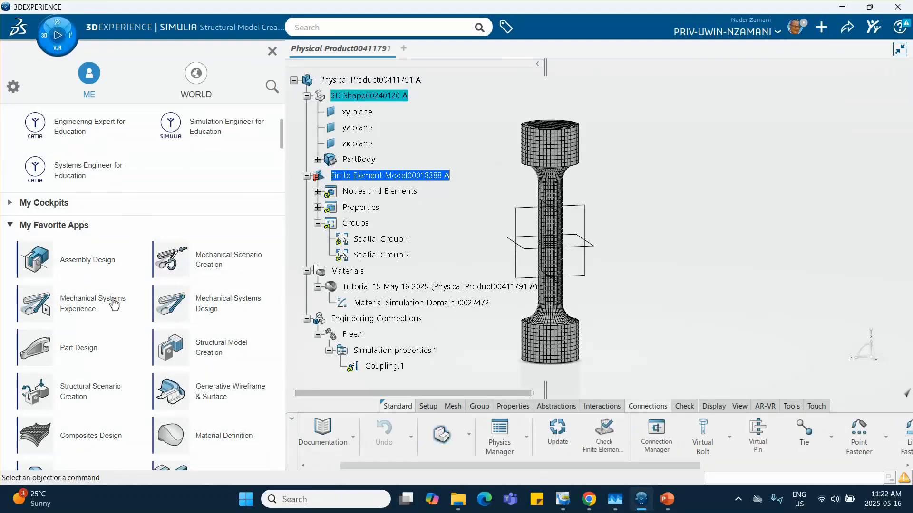
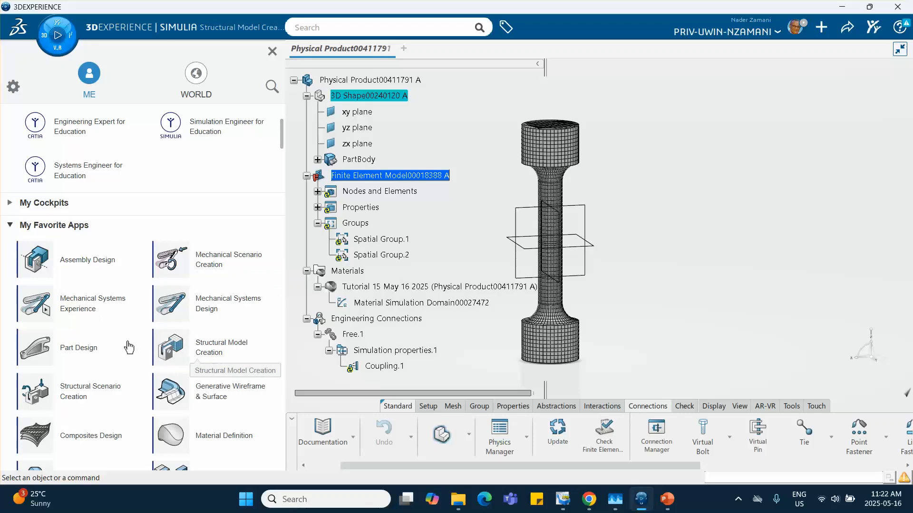
{"action": "scroll", "coordinate": [124, 348], "scroll_direction": "down", "scroll_amount": 1}
{"action": "scroll", "coordinate": [124, 348], "scroll_direction": "down", "scroll_amount": 2}
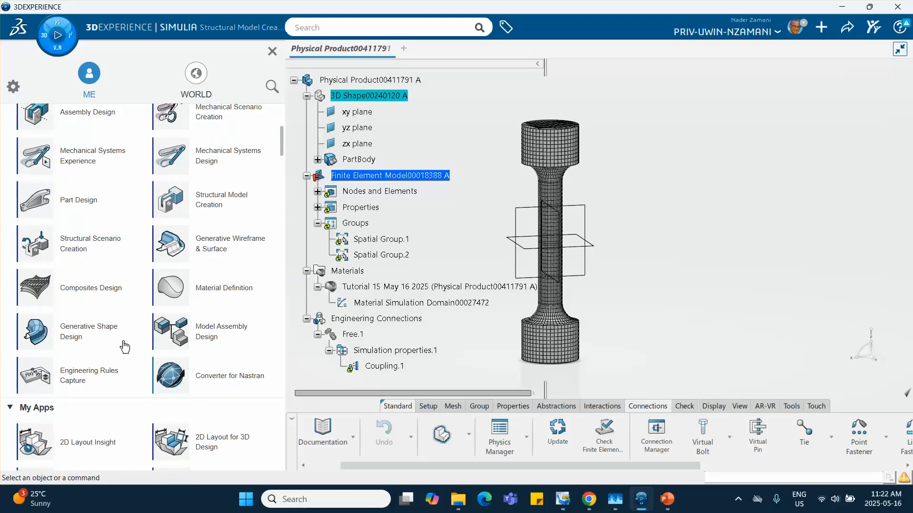
{"action": "scroll", "coordinate": [125, 348], "scroll_direction": "up", "scroll_amount": 1}
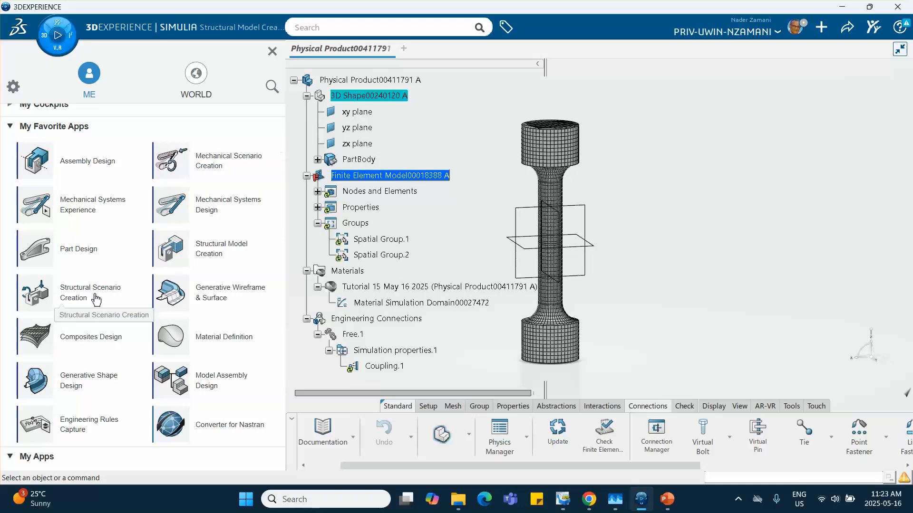
{"action": "scroll", "coordinate": [96, 299], "scroll_direction": "up", "scroll_amount": 1}
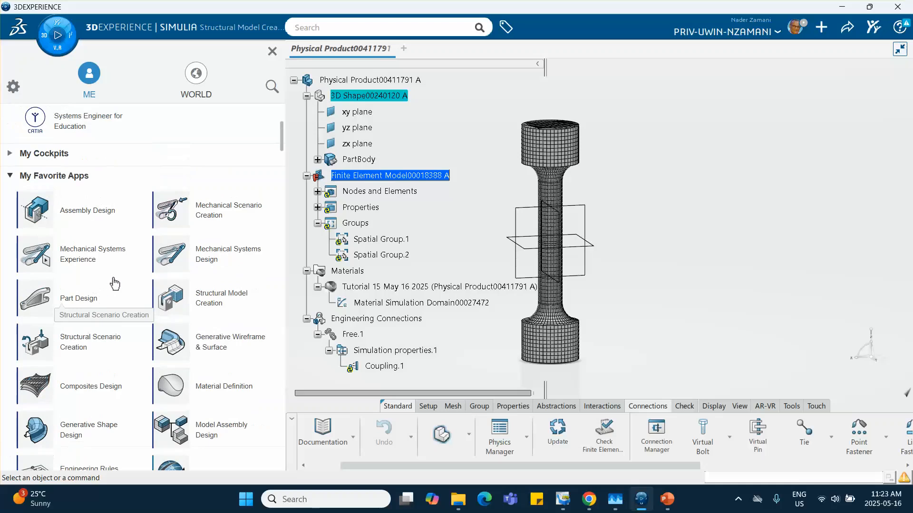
{"action": "left_click", "coordinate": [215, 212]}
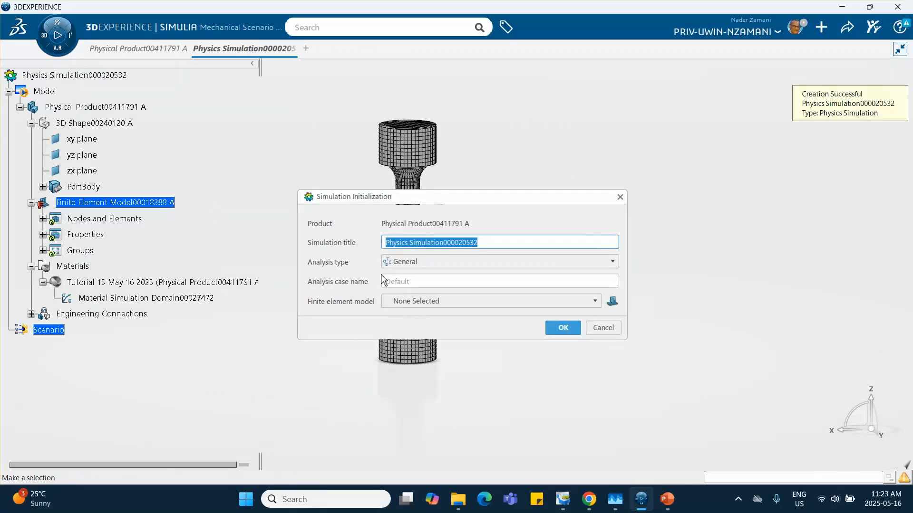
{"action": "left_click", "coordinate": [509, 300]}
{"action": "left_click", "coordinate": [484, 325]}
{"action": "left_click", "coordinate": [555, 328]}
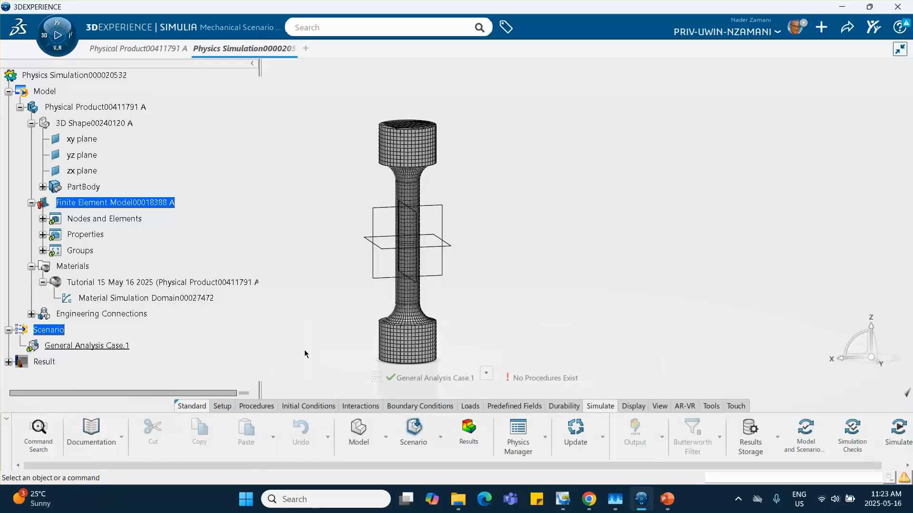
Add an explicit dynamic step with a 1 s step time, solver-default incrementation and geometric nonlinearity included
{"action": "left_click", "coordinate": [259, 407]}
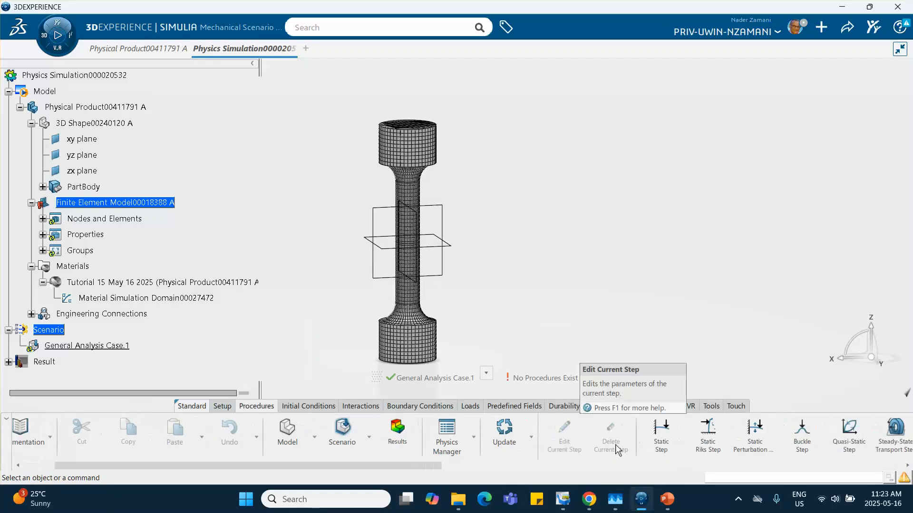
{"action": "scroll", "coordinate": [612, 444], "scroll_direction": "down", "scroll_amount": 2}
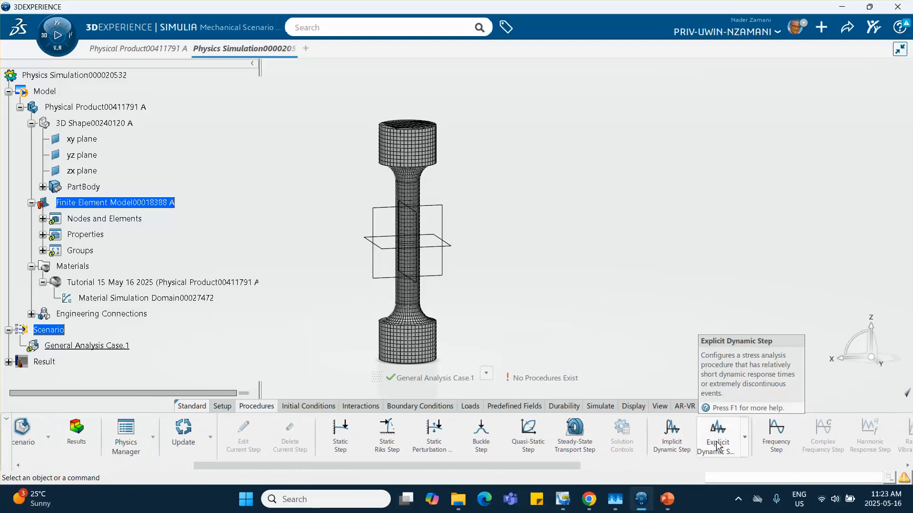
{"action": "left_click", "coordinate": [744, 440]}
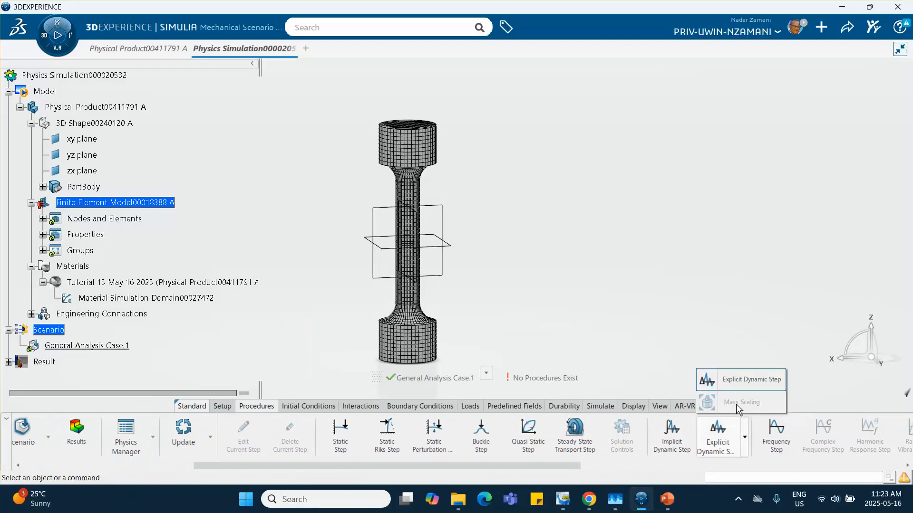
{"action": "left_click", "coordinate": [715, 431]}
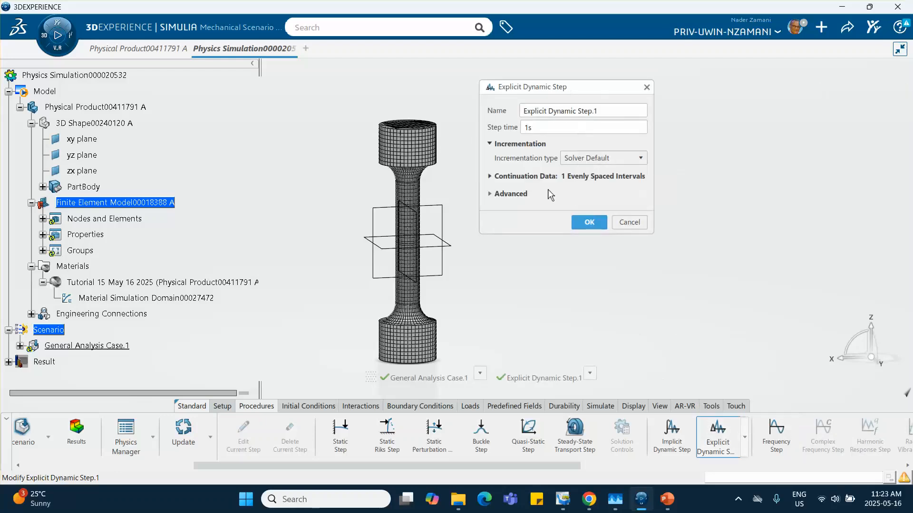
{"action": "left_click", "coordinate": [490, 194]}
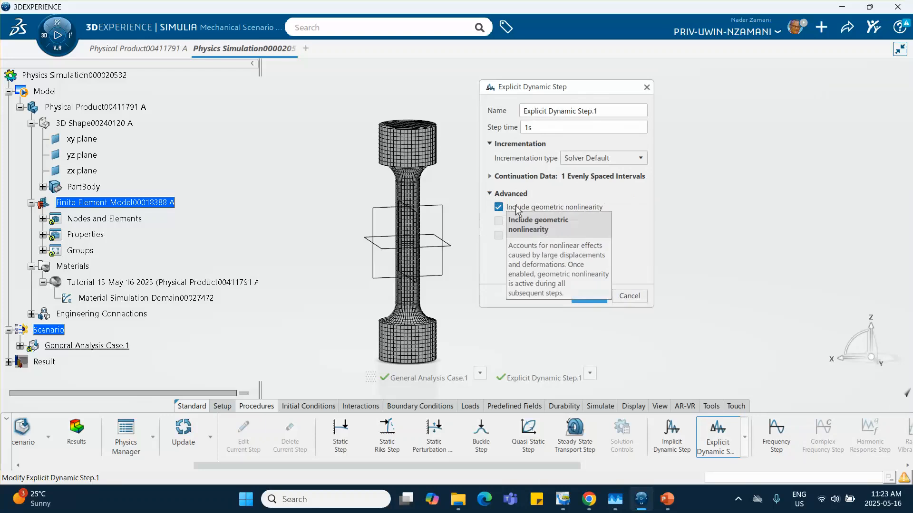
{"action": "left_click", "coordinate": [589, 295]}
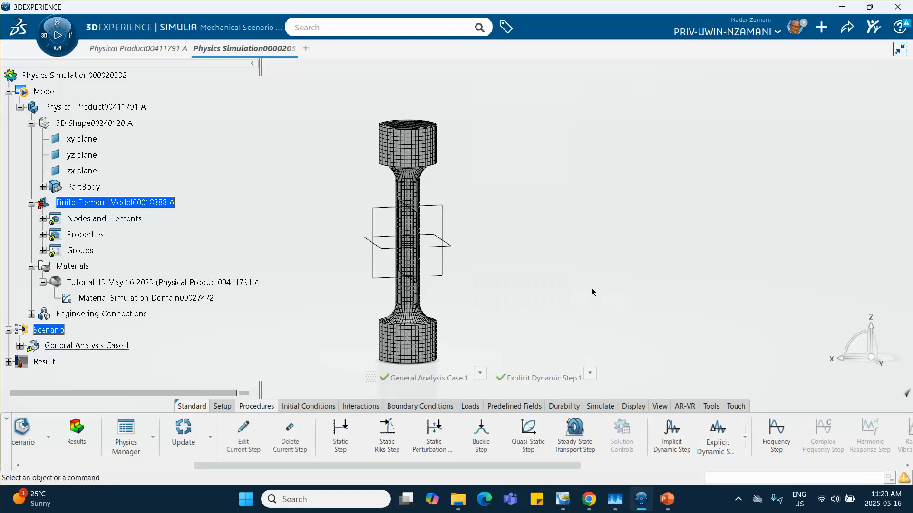
{"action": "scroll", "coordinate": [103, 280], "scroll_direction": "down", "scroll_amount": 3}
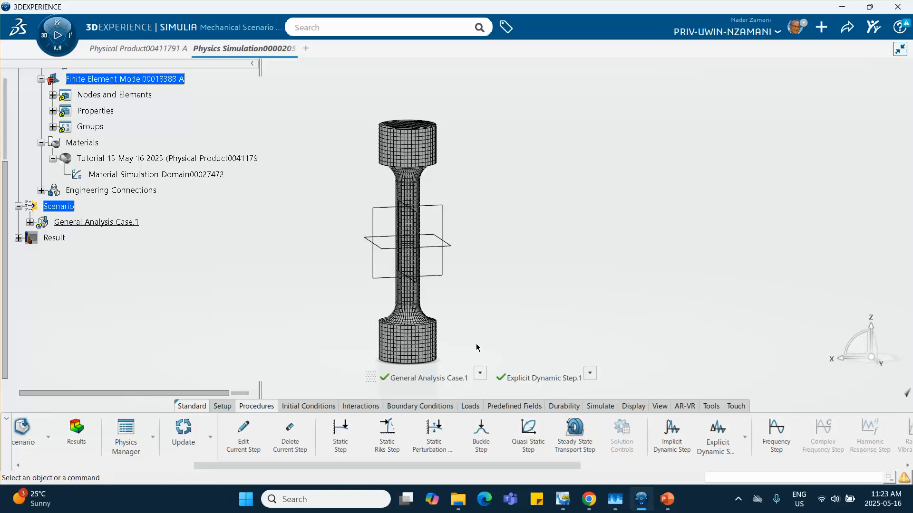
Switch to PowerPoint to review the explicit dynamic step slide, then return to 3DEXPERIENCE
{"action": "mouse_move", "coordinate": [641, 500]}
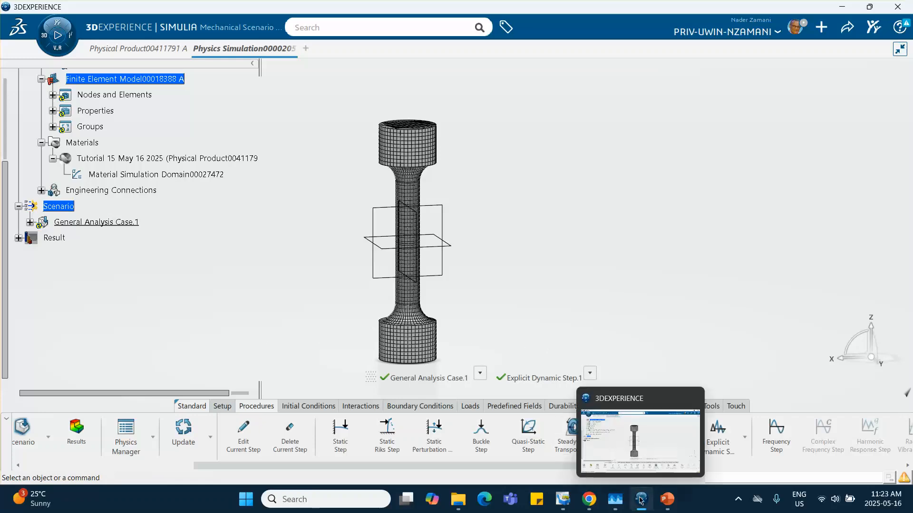
{"action": "left_click", "coordinate": [667, 499]}
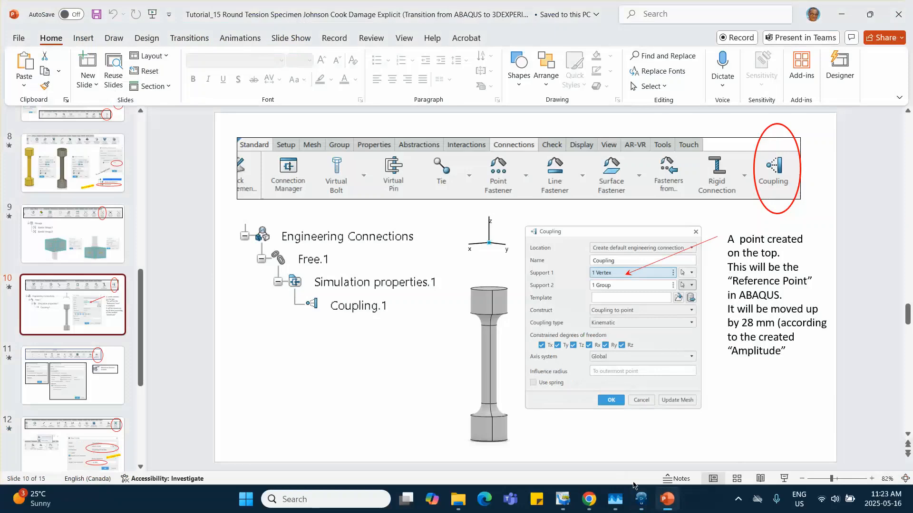
{"action": "left_click", "coordinate": [95, 369]}
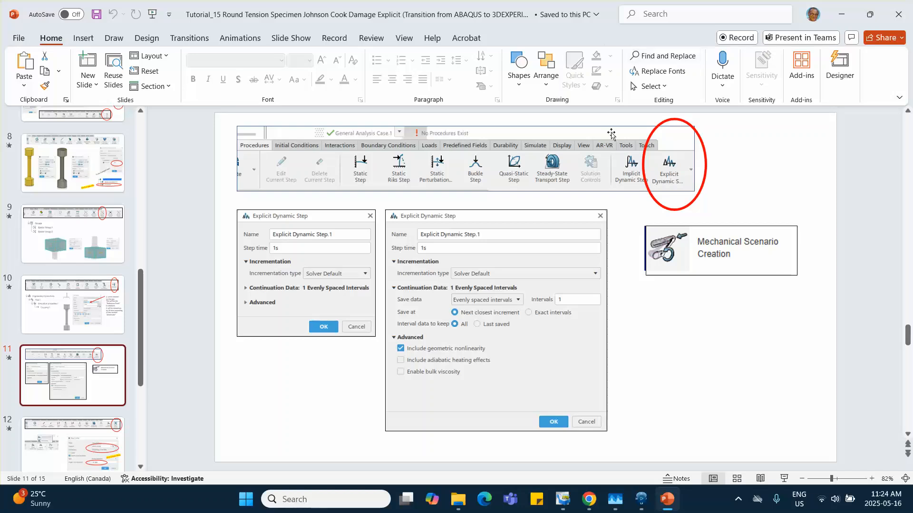
{"action": "left_click", "coordinate": [641, 499]}
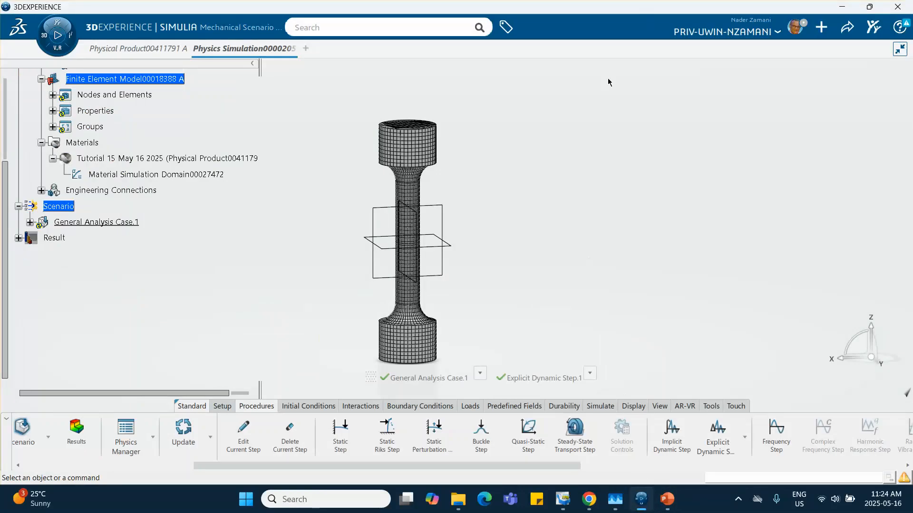
Start a mass scaling definition on the whole model and consult slide 12 in PowerPoint for its settings, then return to 3DEXPERIENCE
{"action": "left_click", "coordinate": [744, 437]}
{"action": "left_click", "coordinate": [742, 402]}
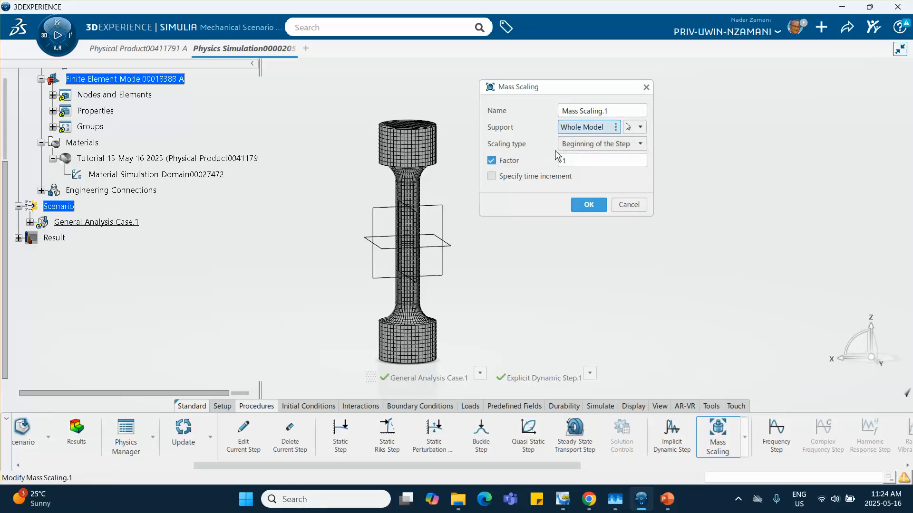
{"action": "left_click", "coordinate": [667, 499]}
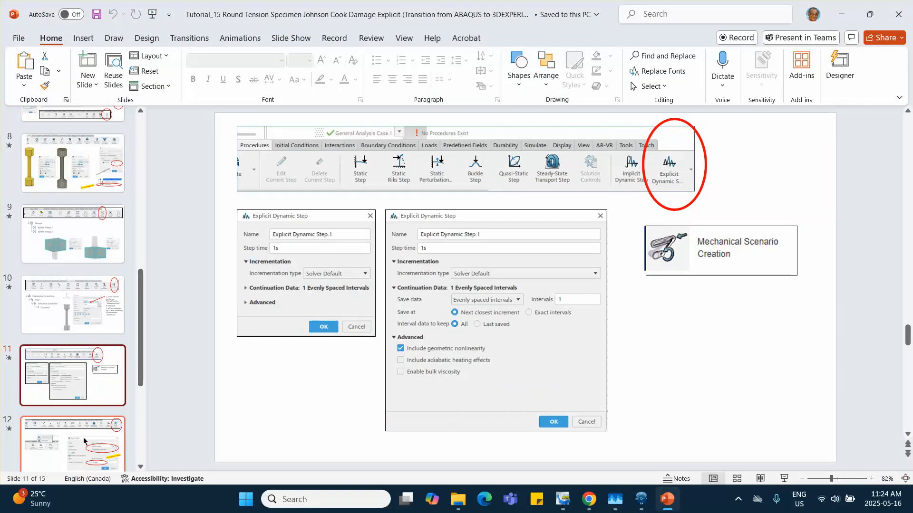
{"action": "left_click", "coordinate": [118, 428]}
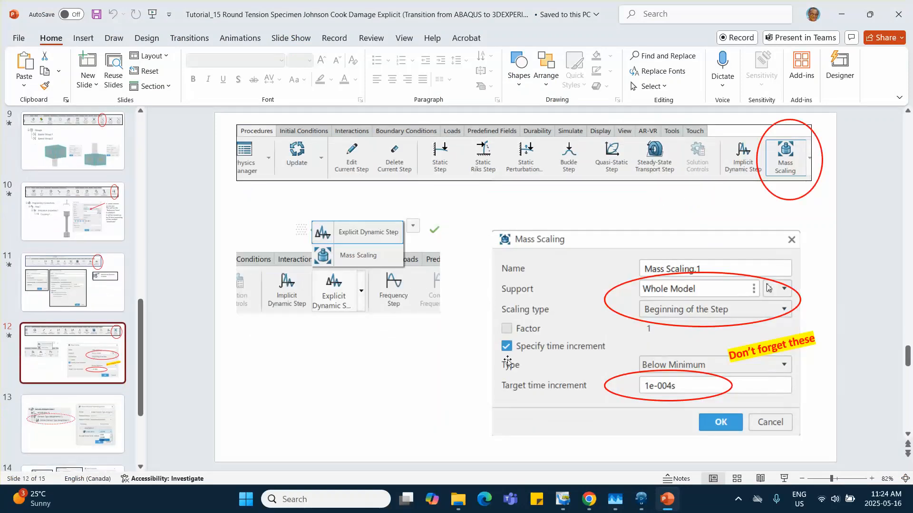
{"action": "left_click", "coordinate": [740, 501]}
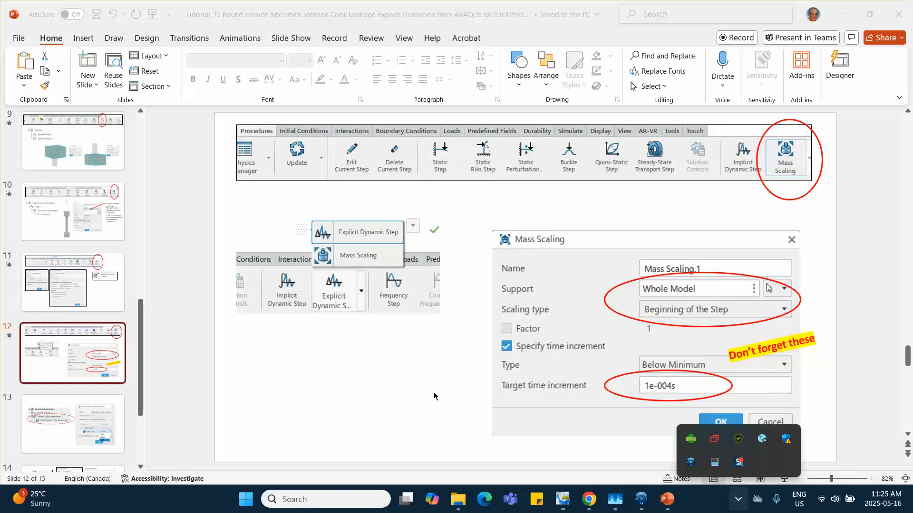
{"action": "left_click", "coordinate": [640, 500]}
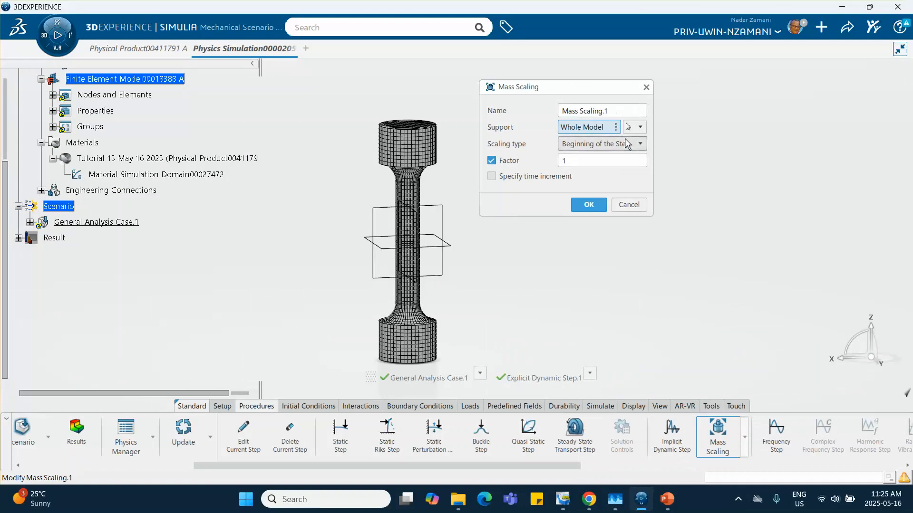
Disable the mass scaling factor, enable a specified time increment, and set the target time increment to 1e-4 s
{"action": "left_click", "coordinate": [641, 145]}
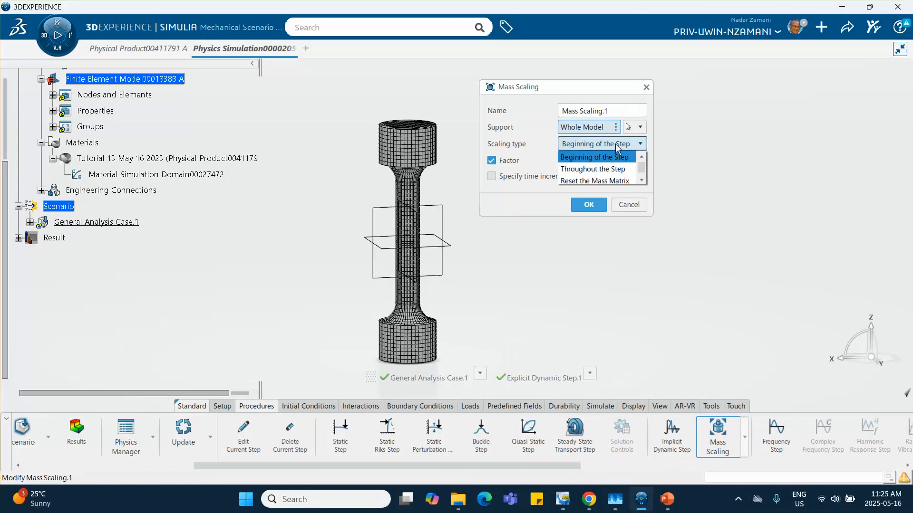
{"action": "left_click", "coordinate": [641, 145]}
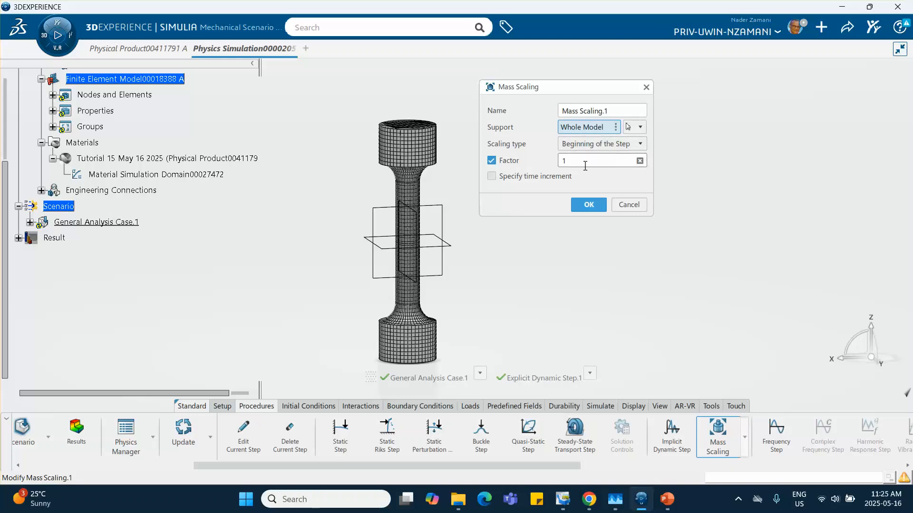
{"action": "left_click", "coordinate": [491, 161]}
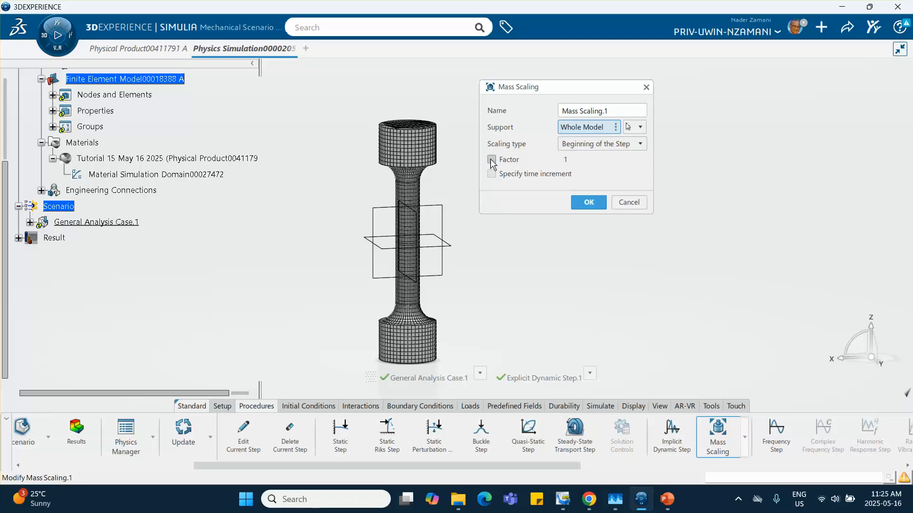
{"action": "left_click", "coordinate": [491, 174]}
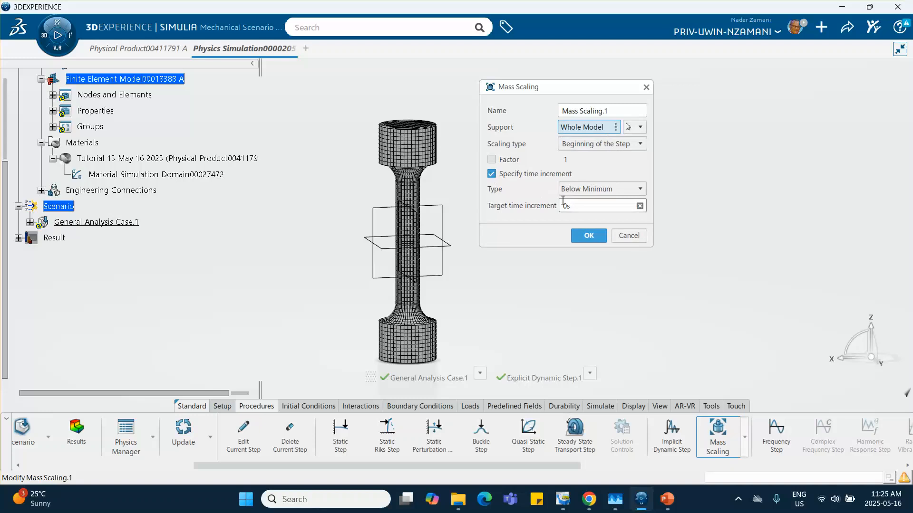
{"action": "left_click", "coordinate": [563, 206]}
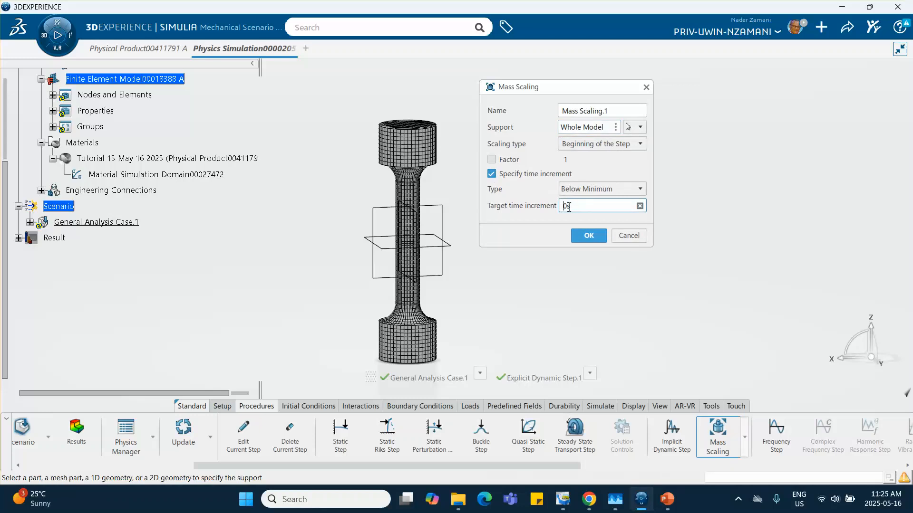
{"action": "left_click_drag", "start_coordinate": [568, 207], "coordinate": [551, 209]}
{"action": "type", "text": "1e-4"}
{"action": "key", "text": "Return"}
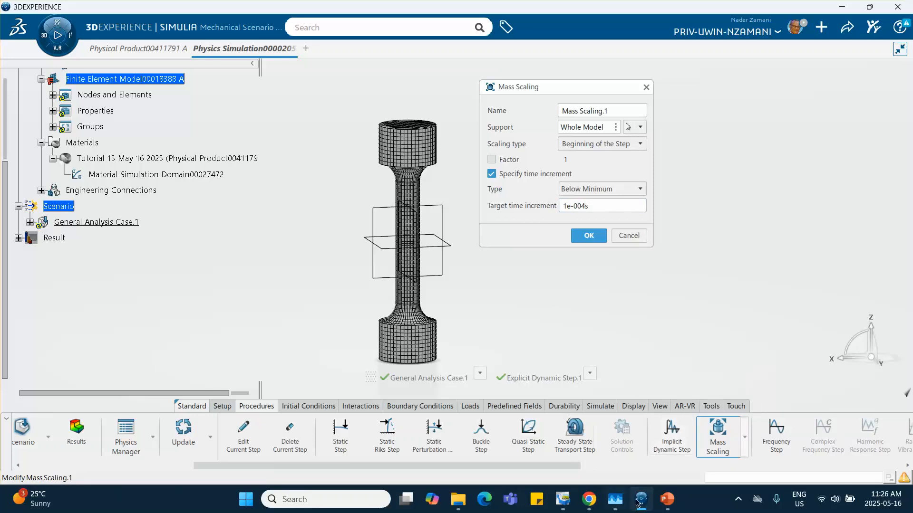
Check the mass scaling and element type slides in PowerPoint, then return to 3DEXPERIENCE and create the mass scaling
{"action": "left_click", "coordinate": [667, 499]}
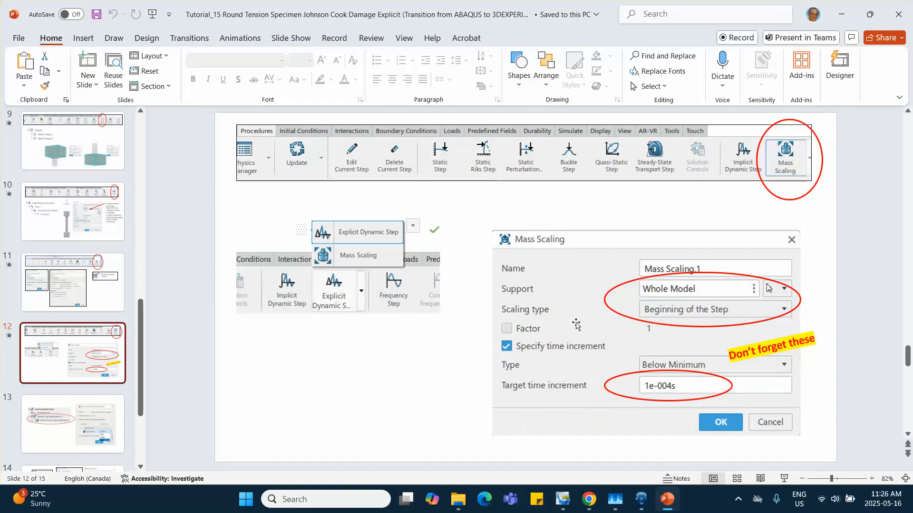
{"action": "key", "text": "Page_Down"}
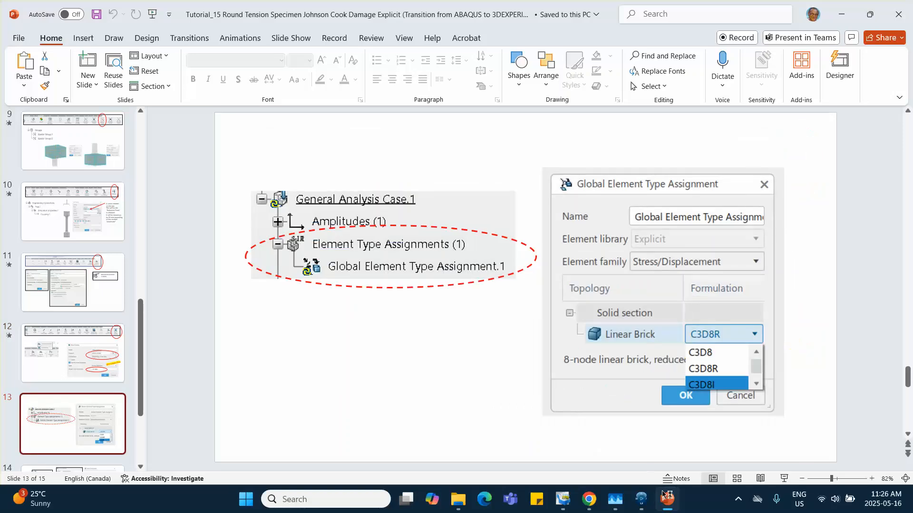
{"action": "mouse_move", "coordinate": [666, 503]}
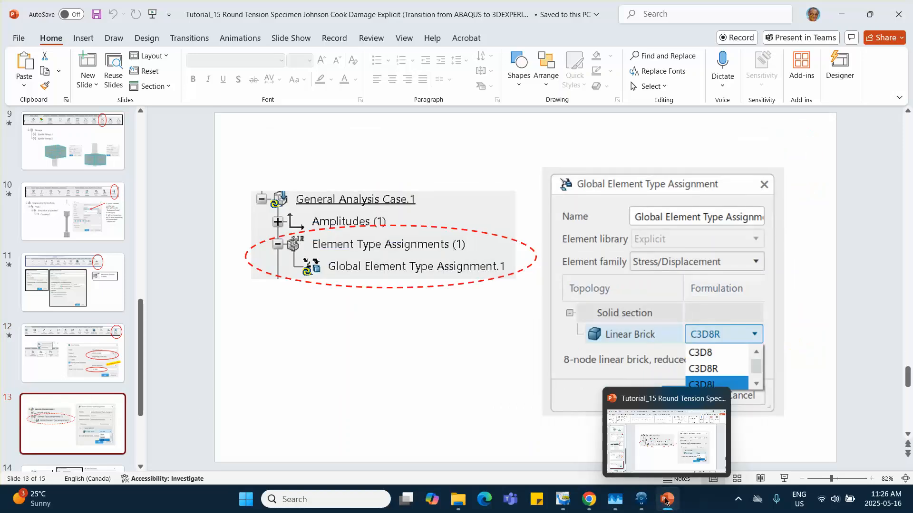
{"action": "left_click", "coordinate": [641, 500]}
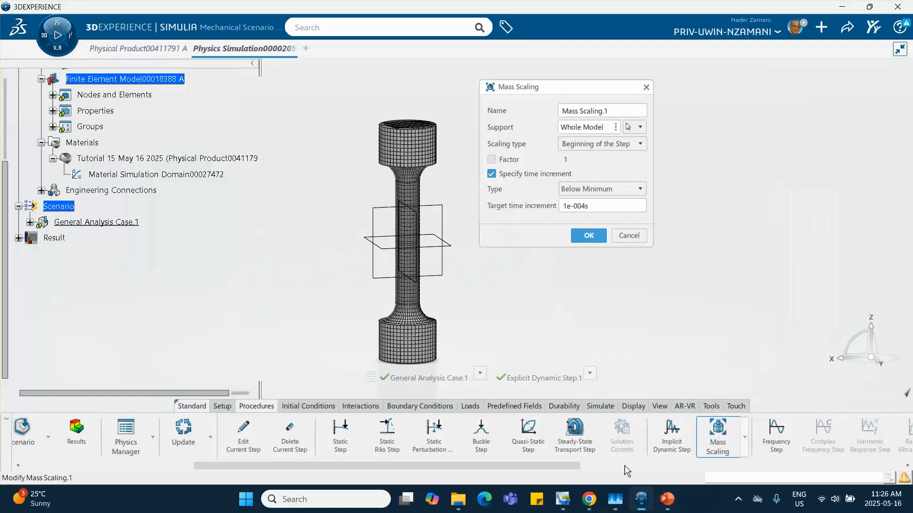
{"action": "left_click", "coordinate": [588, 237]}
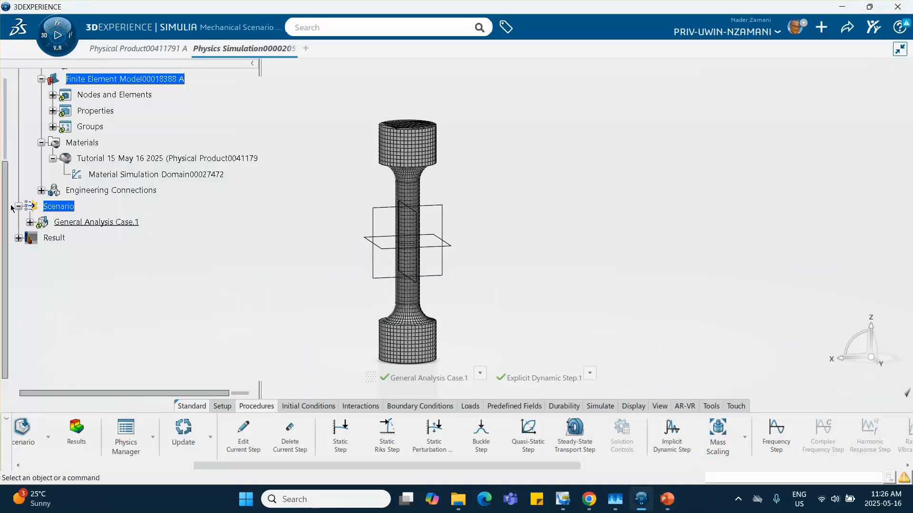
Change the linear brick formulation to C3D8 in the general analysis case's global element type assignment
{"action": "left_click", "coordinate": [30, 222]}
{"action": "left_click", "coordinate": [41, 239]}
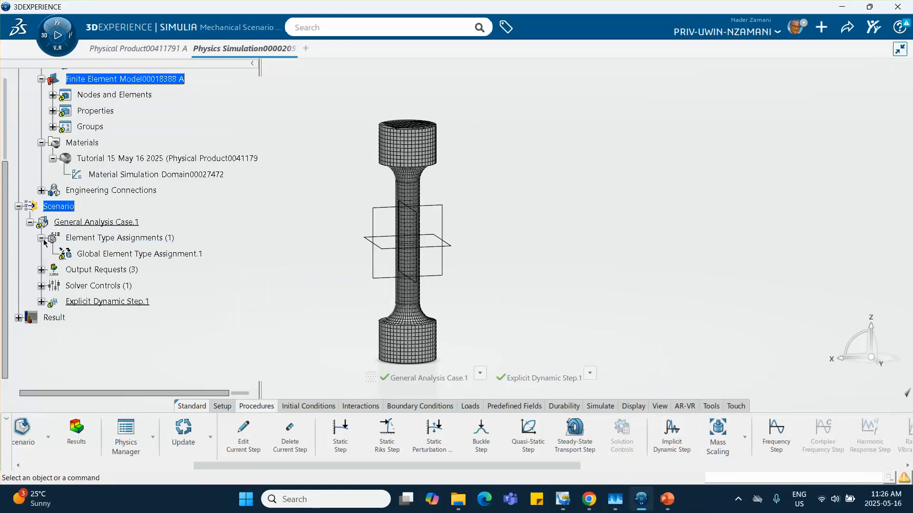
{"action": "double_click", "coordinate": [132, 254]}
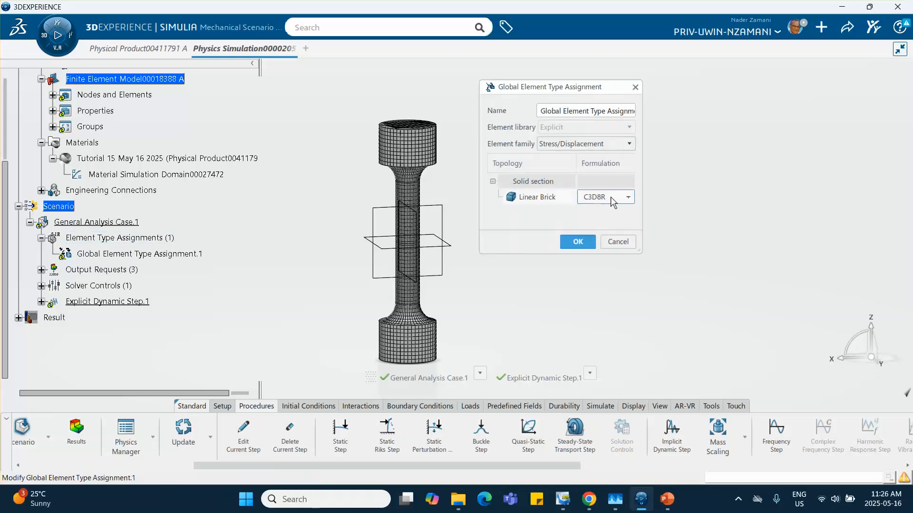
{"action": "left_click", "coordinate": [629, 199]}
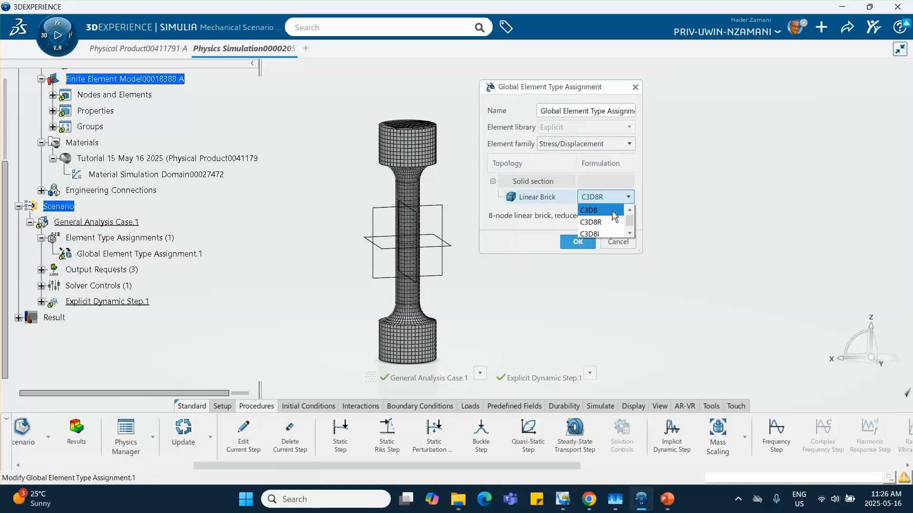
{"action": "left_click", "coordinate": [600, 211]}
{"action": "left_click", "coordinate": [577, 242]}
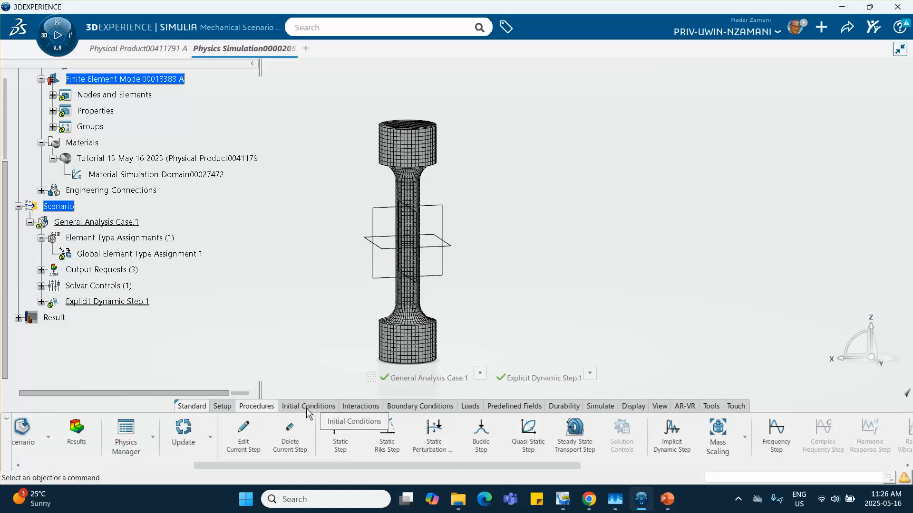
Add a clamp boundary condition using Spatial Group.2 as its support
{"action": "left_click", "coordinate": [426, 409]}
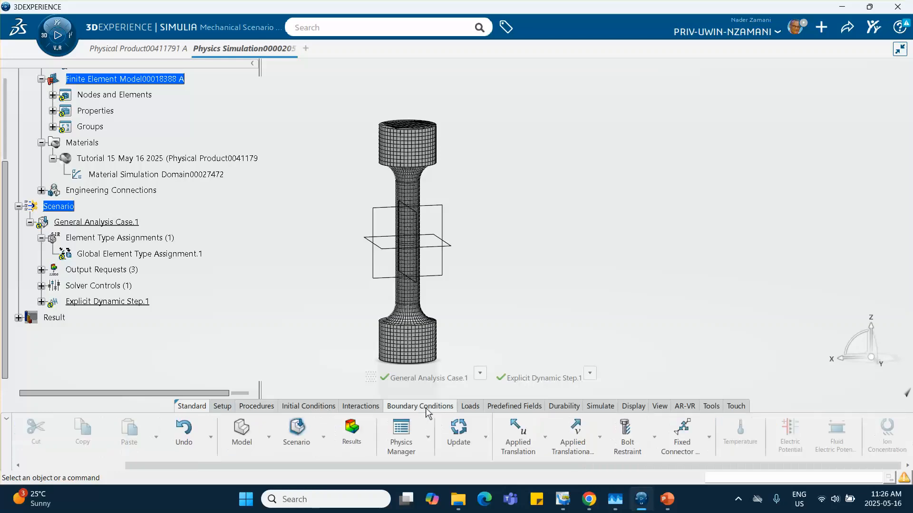
{"action": "left_click", "coordinate": [544, 439]}
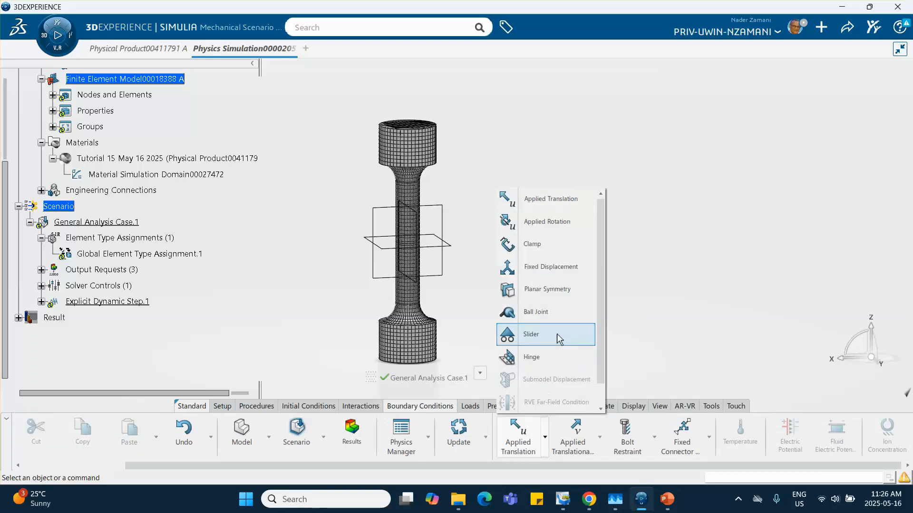
{"action": "left_click", "coordinate": [544, 246]}
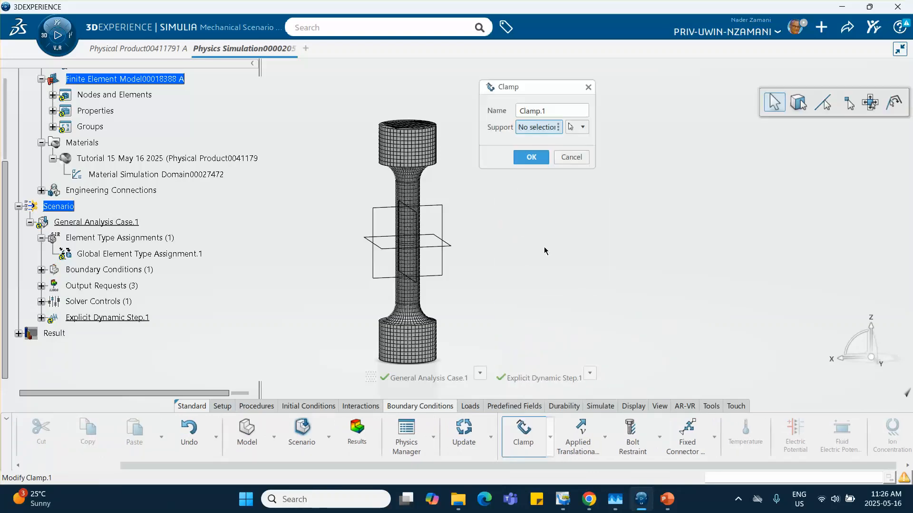
{"action": "left_click", "coordinate": [582, 127]}
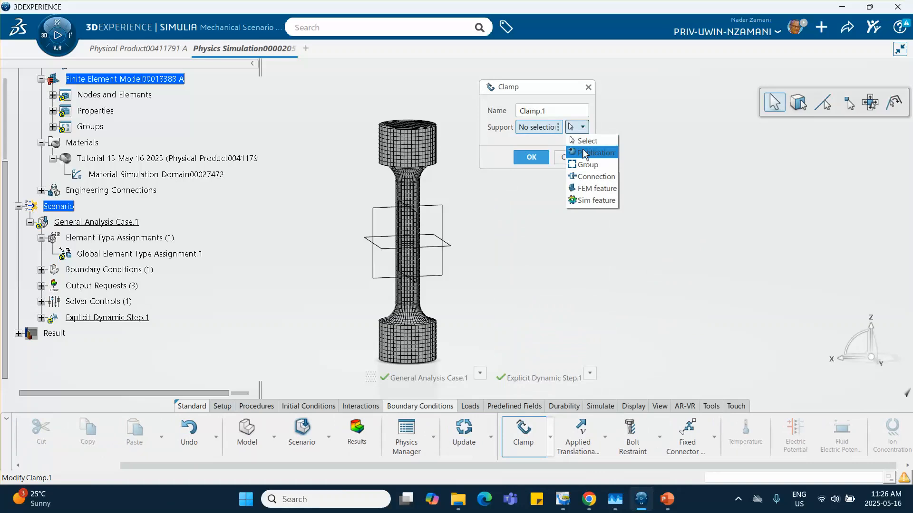
{"action": "left_click", "coordinate": [583, 164]}
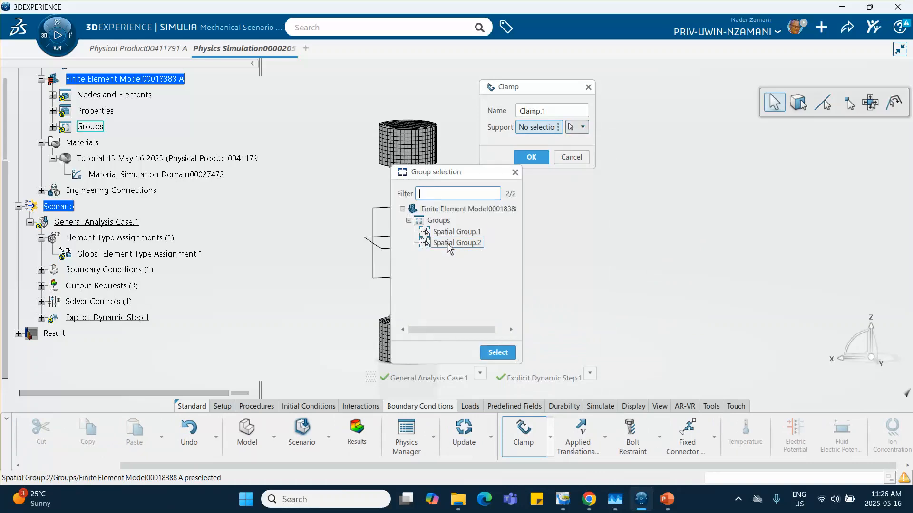
{"action": "double_click", "coordinate": [448, 244]}
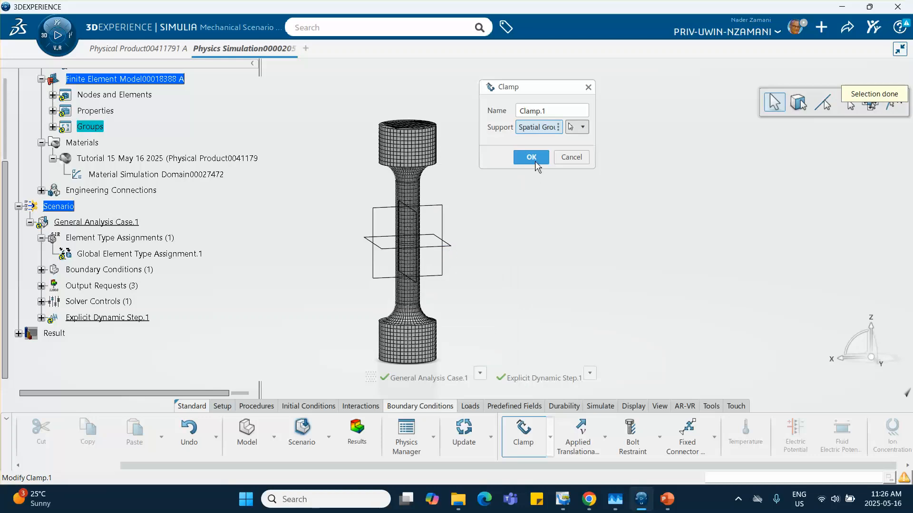
{"action": "left_click", "coordinate": [532, 158]}
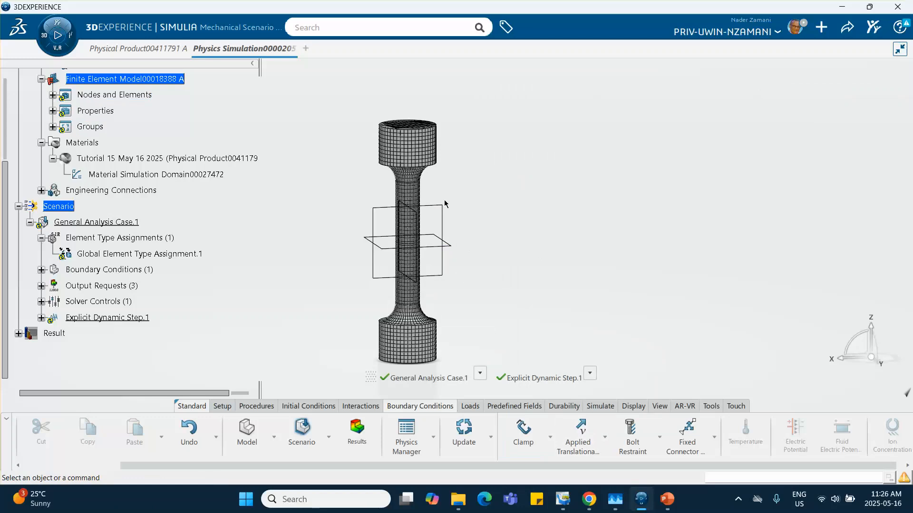
{"action": "left_click", "coordinate": [550, 439]}
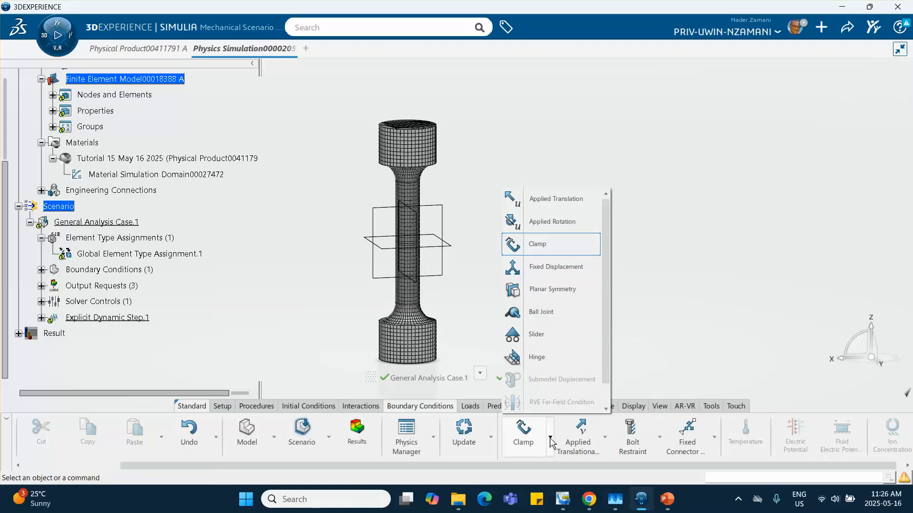
{"action": "scroll", "coordinate": [556, 286], "scroll_direction": "down", "scroll_amount": 1}
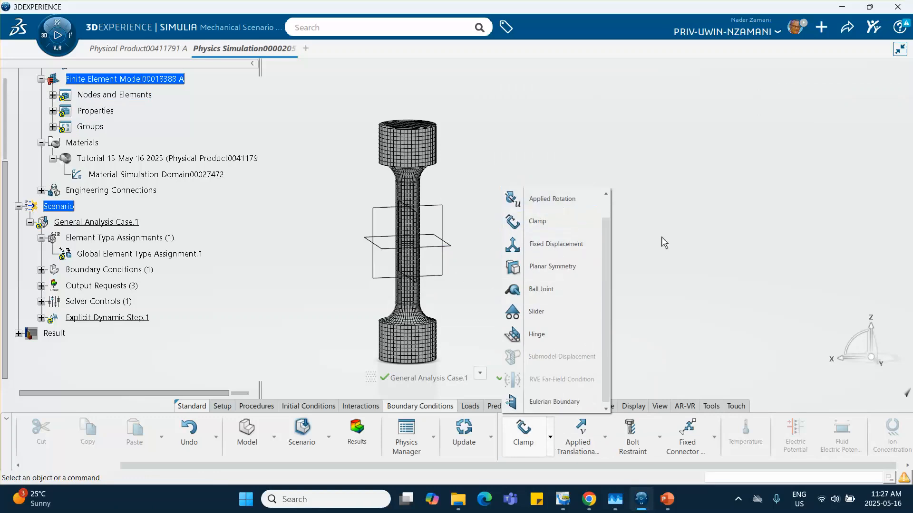
{"action": "left_click", "coordinate": [548, 431]}
{"action": "left_click", "coordinate": [549, 433]}
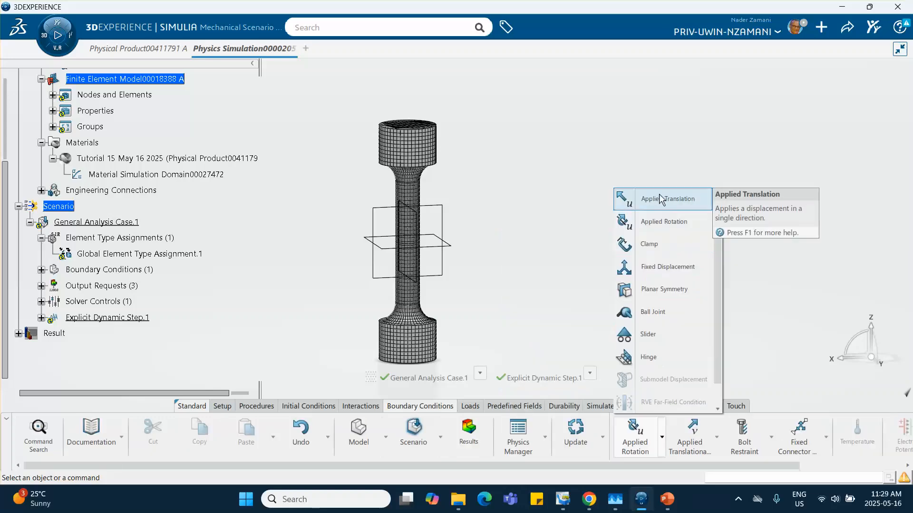
{"action": "mouse_move", "coordinate": [716, 236]}
{"action": "left_mouse_down"}
{"action": "mouse_move", "coordinate": [717, 267]}
{"action": "mouse_move", "coordinate": [721, 225]}
{"action": "mouse_move", "coordinate": [722, 307]}
{"action": "mouse_move", "coordinate": [724, 224]}
{"action": "left_mouse_up"}
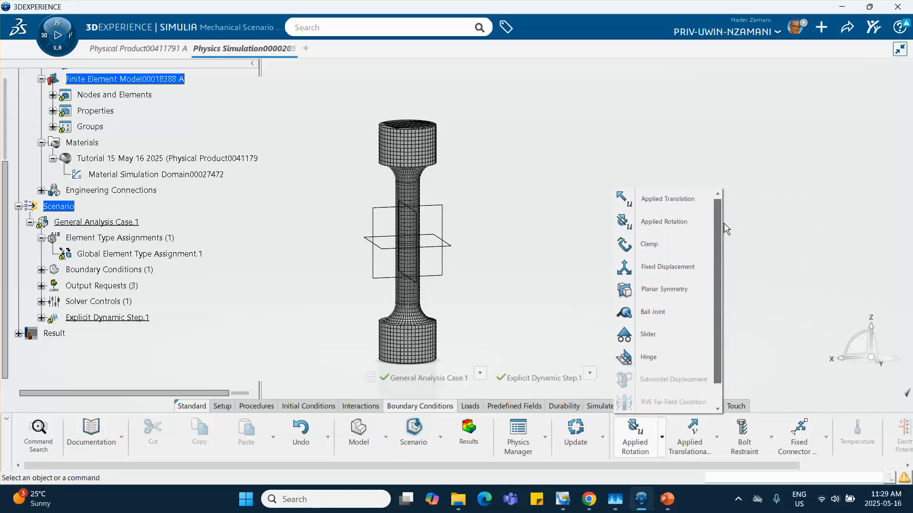
Add an applied translation of 28 mm along Translation Z, using the free connection's Coupling.1 as its support
{"action": "left_click", "coordinate": [656, 199]}
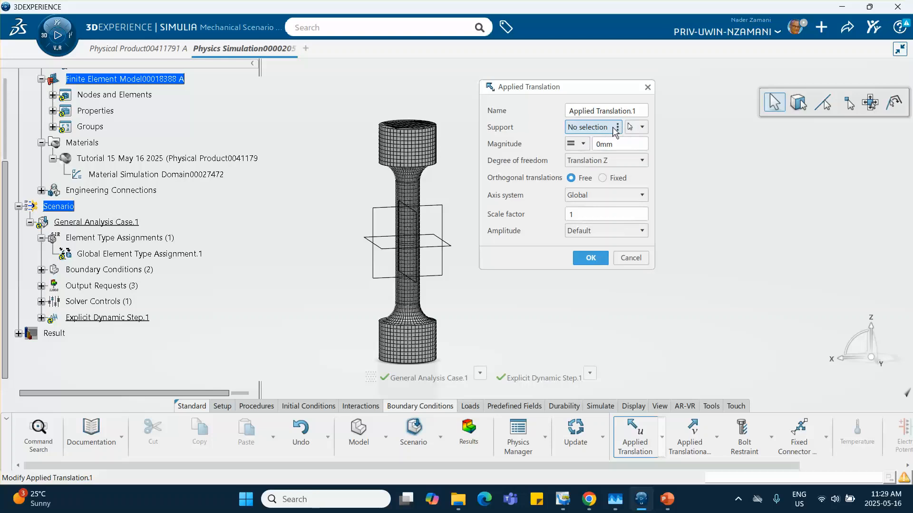
{"action": "left_click", "coordinate": [42, 190]}
{"action": "left_click", "coordinate": [53, 207]}
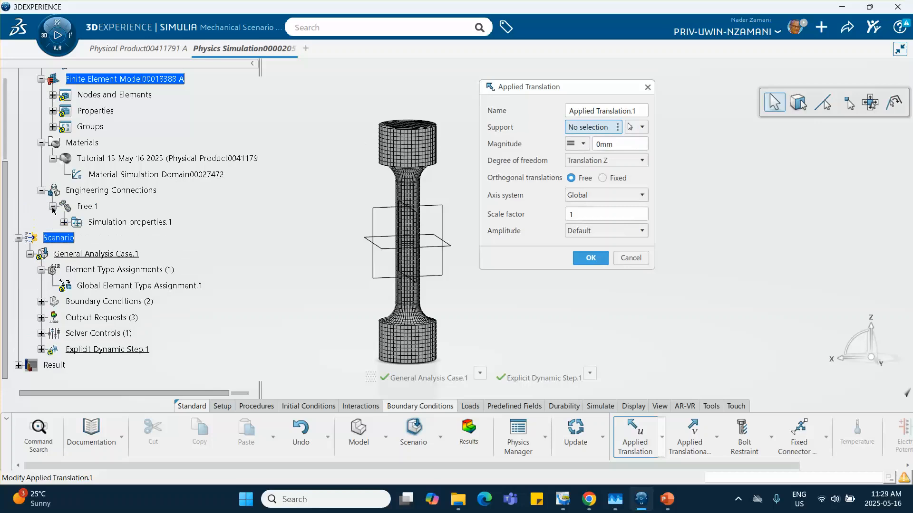
{"action": "left_click", "coordinate": [64, 222]}
{"action": "left_click", "coordinate": [119, 238]}
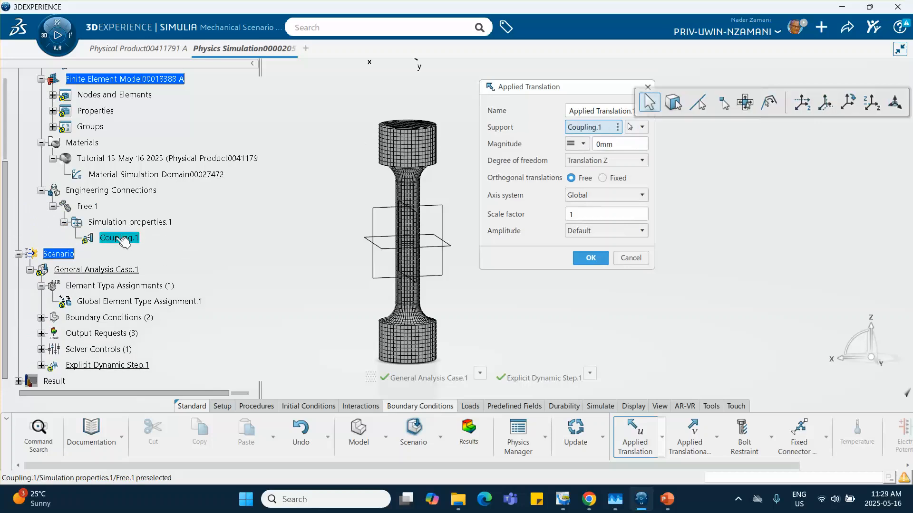
{"action": "double_click", "coordinate": [617, 143]}
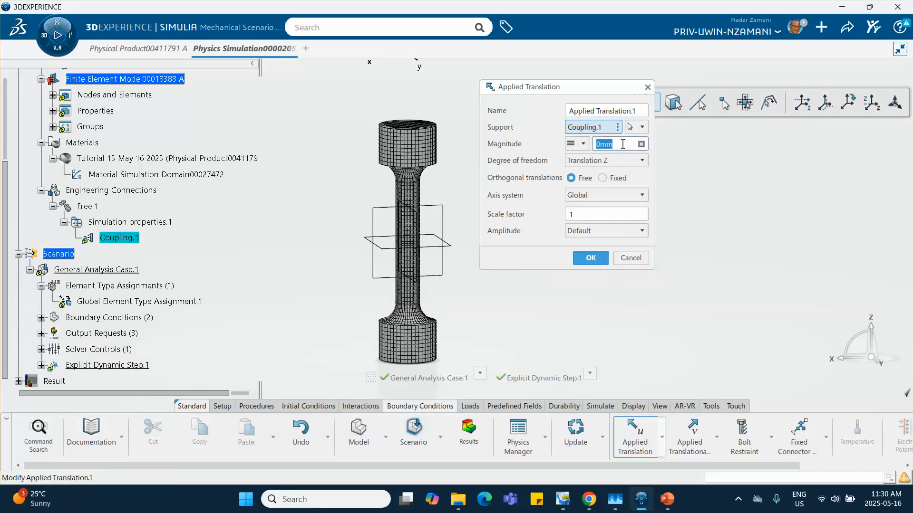
{"action": "type", "text": "28"}
{"action": "left_click", "coordinate": [757, 195]}
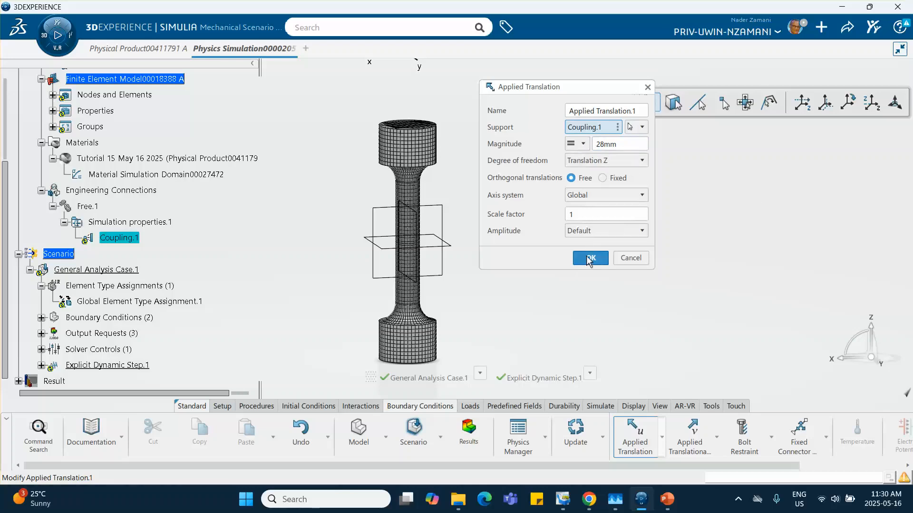
{"action": "left_click", "coordinate": [590, 259]}
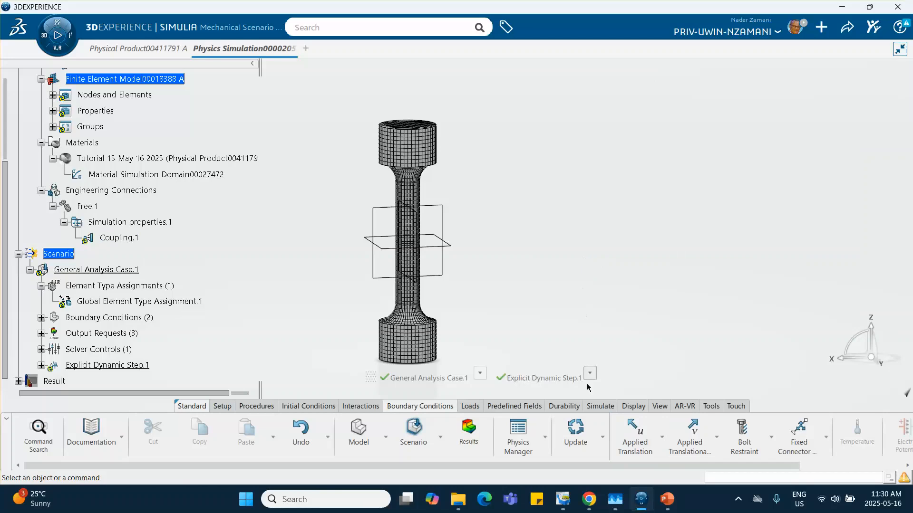
Update the general analysis case and dismiss the update report
{"action": "left_click", "coordinate": [575, 433]}
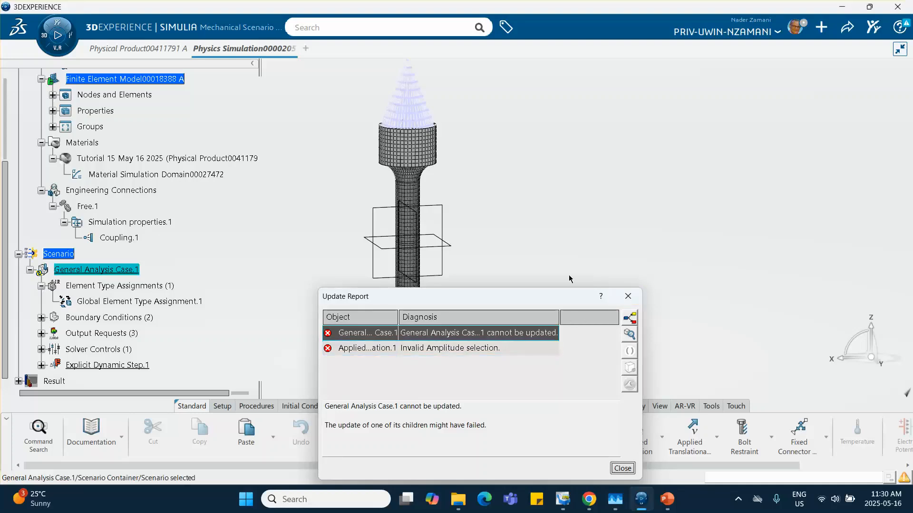
{"action": "left_click", "coordinate": [627, 296]}
{"action": "left_click", "coordinate": [300, 265]}
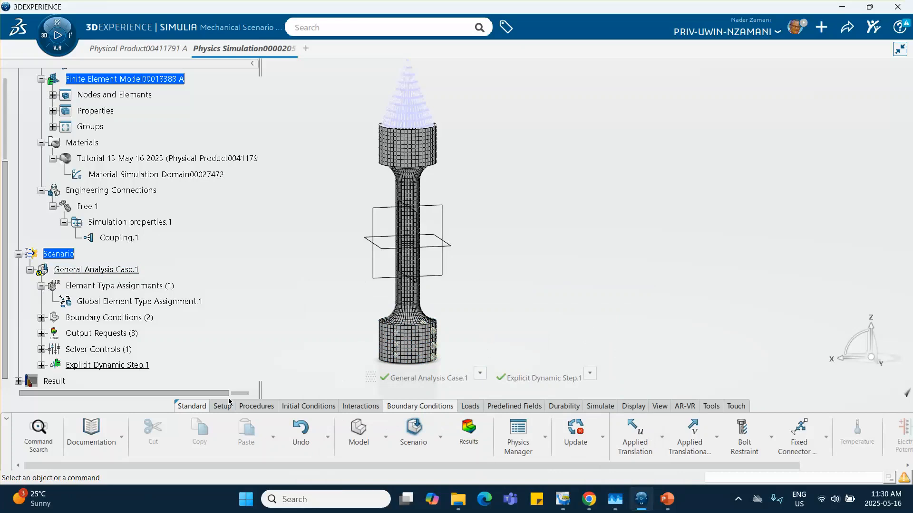
Create a tabular general amplitude in step time with amplitude 0 at time 0 and amplitude 1 at time 1
{"action": "left_click", "coordinate": [215, 406]}
{"action": "scroll", "coordinate": [697, 441], "scroll_direction": "down", "scroll_amount": 2}
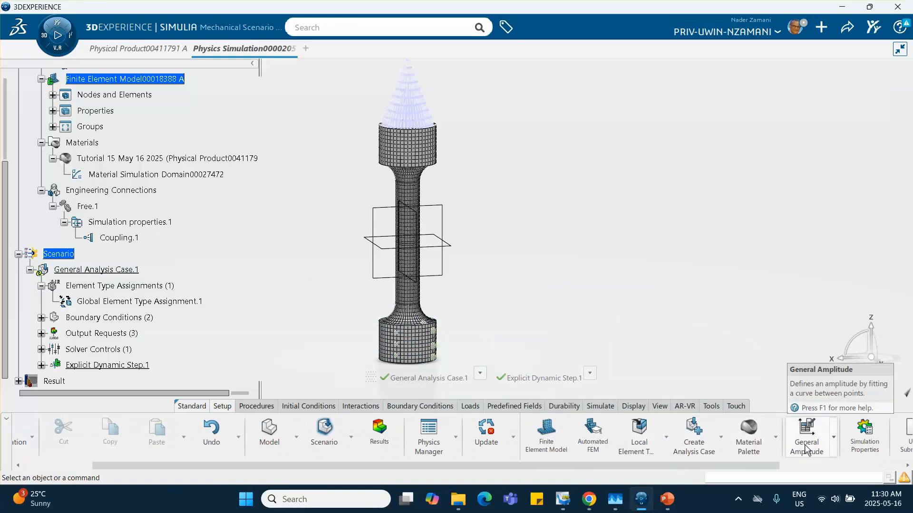
{"action": "left_click", "coordinate": [803, 431]}
{"action": "left_click", "coordinate": [521, 213]}
{"action": "type", "text": "0"}
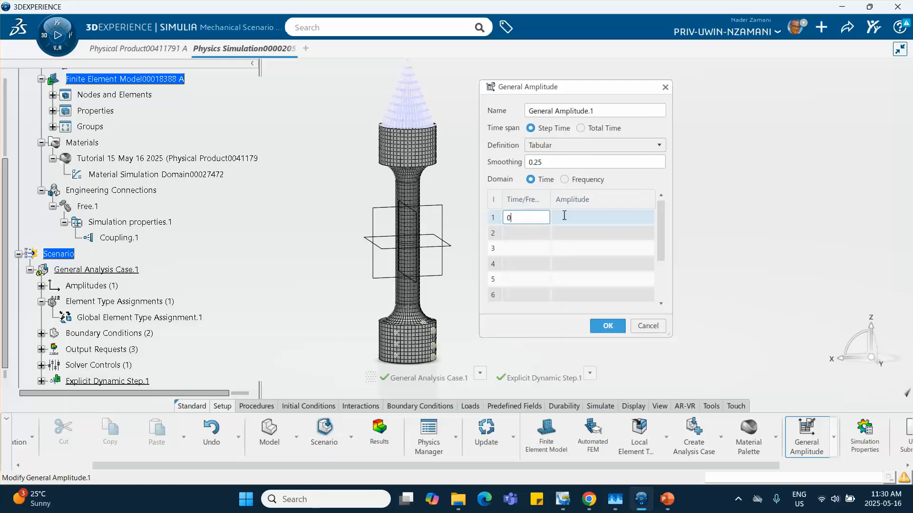
{"action": "left_click", "coordinate": [573, 215]}
{"action": "type", "text": "0"}
{"action": "left_click", "coordinate": [533, 230]}
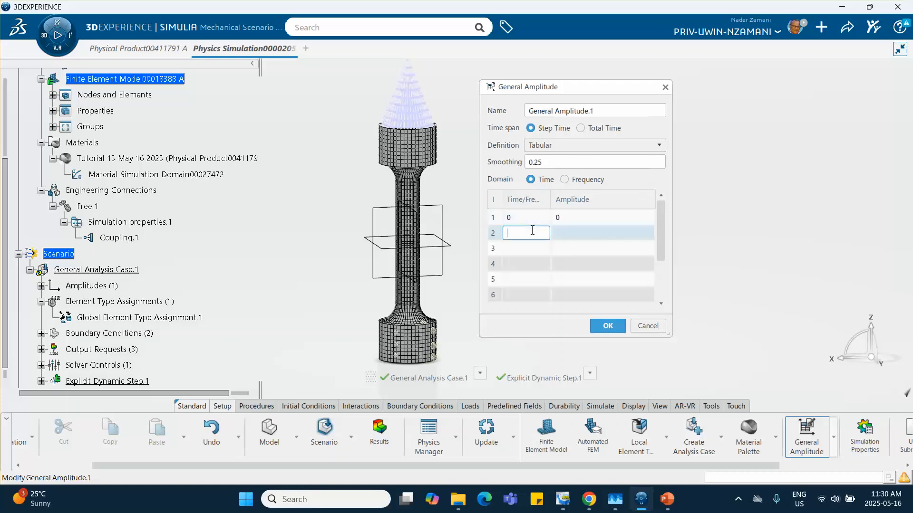
{"action": "type", "text": "1"}
{"action": "left_click", "coordinate": [571, 234]}
{"action": "type", "text": "1"}
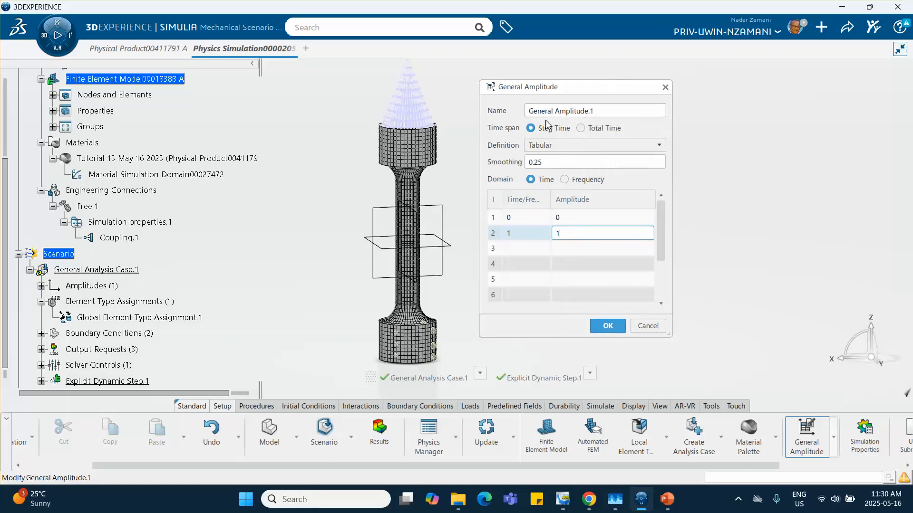
{"action": "left_click", "coordinate": [611, 327]}
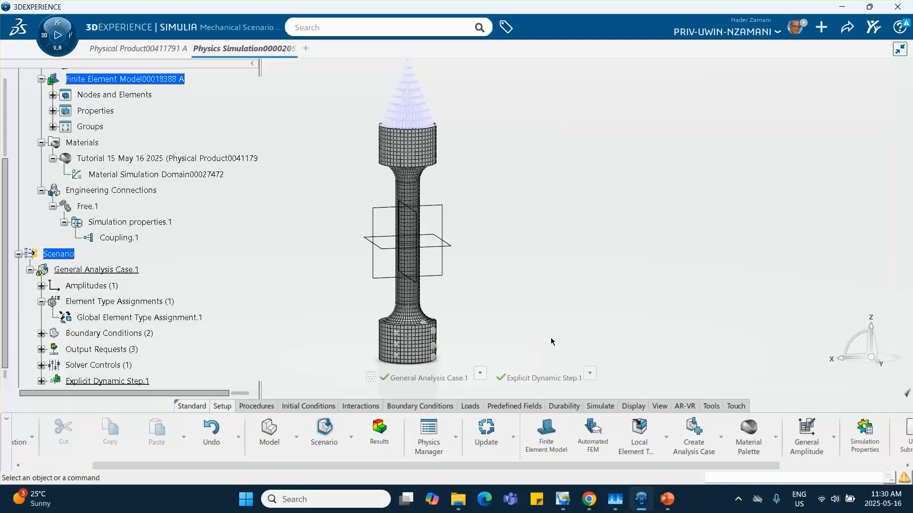
Update the scenario with the new amplitude and run the model and scenario checks
{"action": "left_click", "coordinate": [485, 429]}
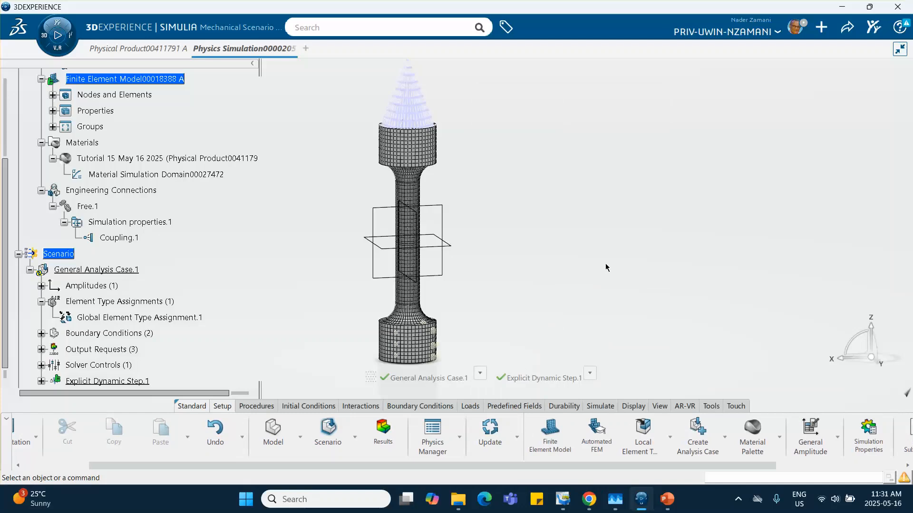
{"action": "left_click", "coordinate": [599, 407]}
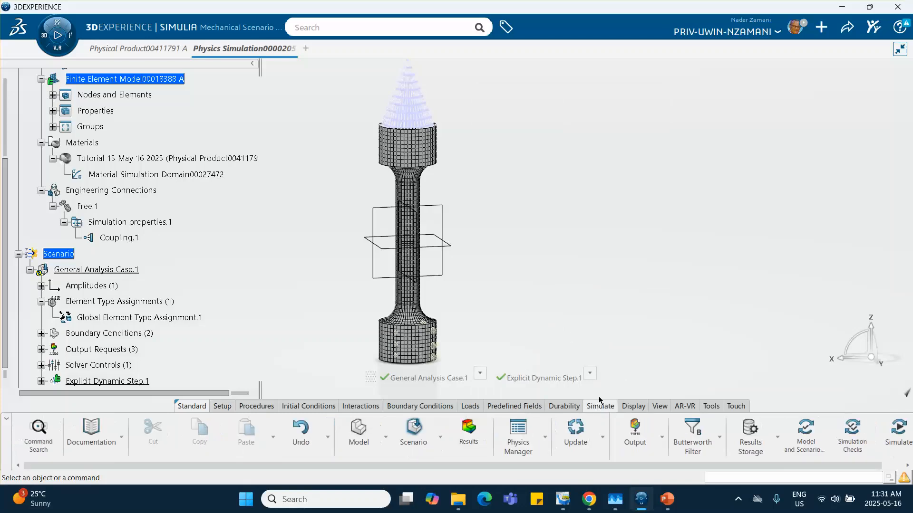
{"action": "scroll", "coordinate": [665, 435], "scroll_direction": "down", "scroll_amount": 1}
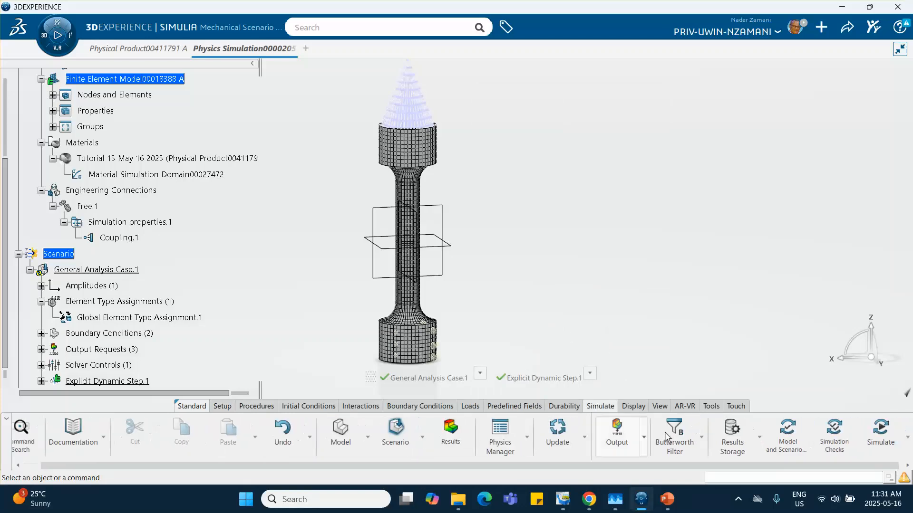
{"action": "left_click", "coordinate": [785, 435]}
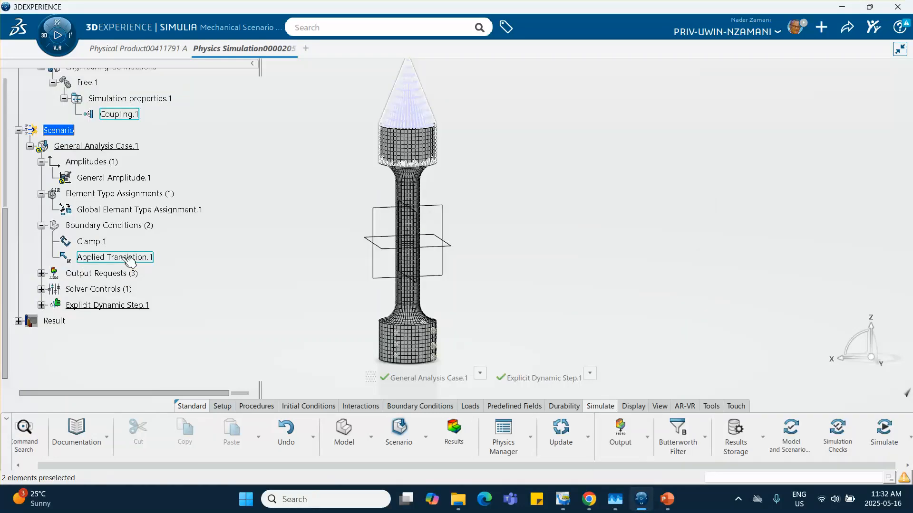
Review the applied translation's support, magnitude and amplitude settings without changing them
{"action": "double_click", "coordinate": [127, 257]}
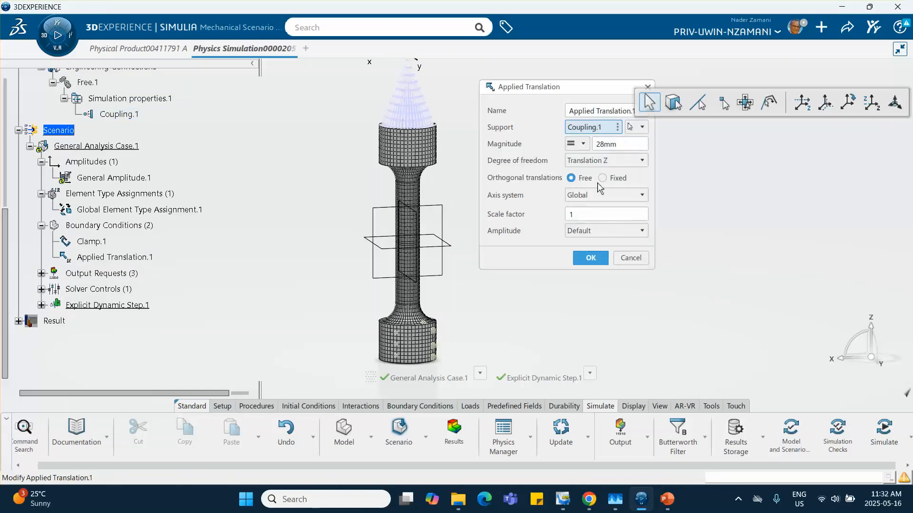
{"action": "left_click_drag", "start_coordinate": [556, 84], "coordinate": [568, 142]}
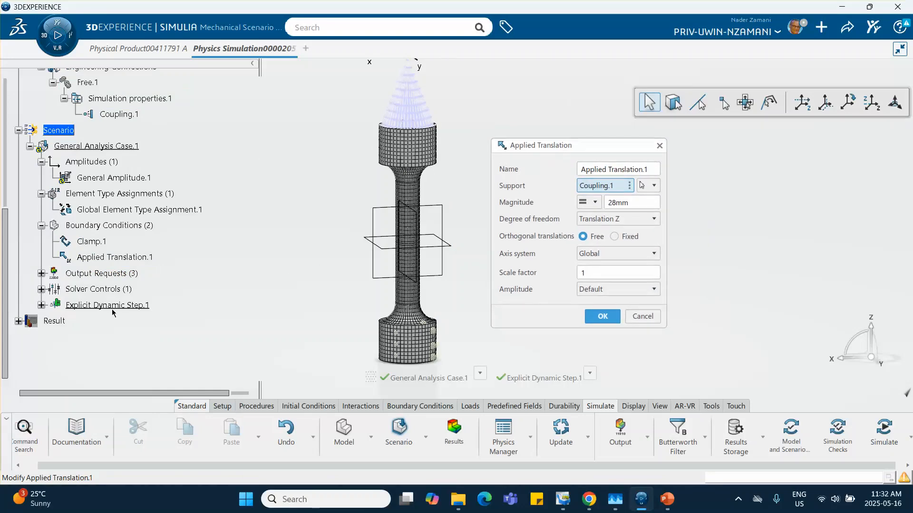
{"action": "left_click", "coordinate": [659, 145]}
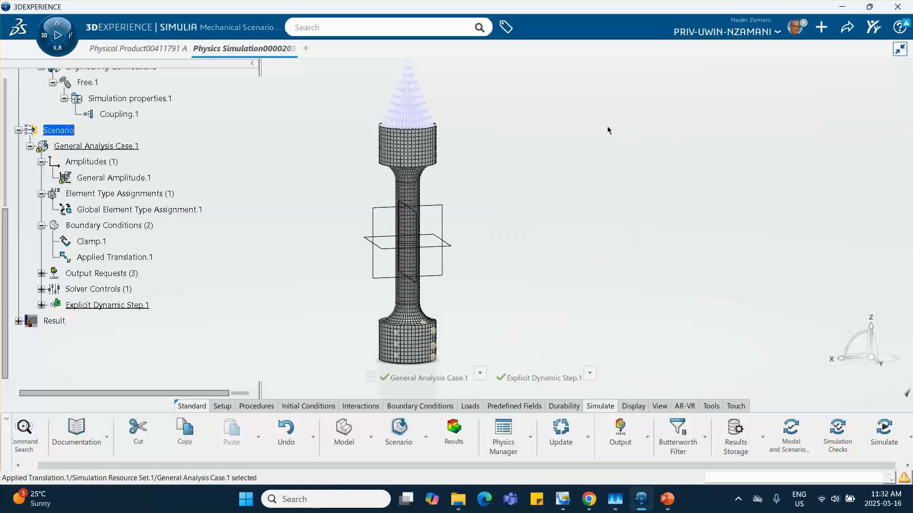
Rerun the model and scenario checks, read the diagnostics, and dismiss them
{"action": "left_click", "coordinate": [792, 429]}
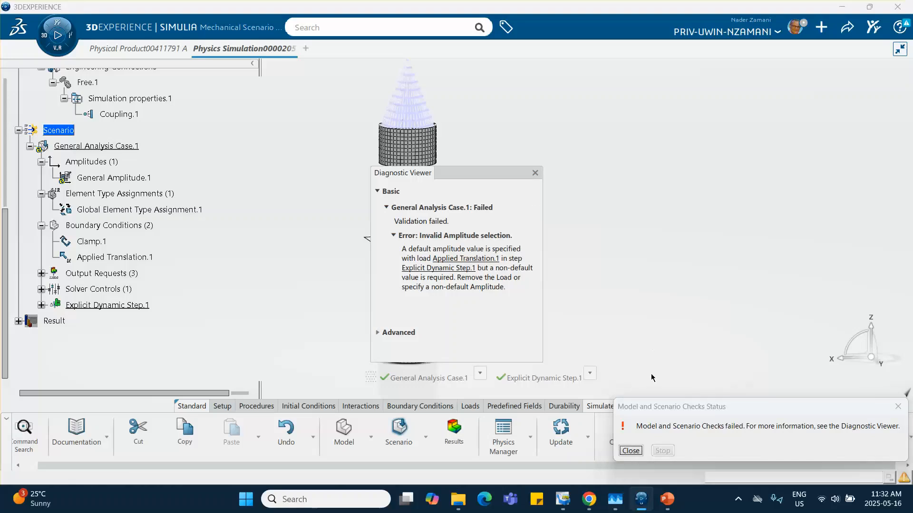
{"action": "left_click", "coordinate": [635, 452]}
{"action": "left_click", "coordinate": [535, 172]}
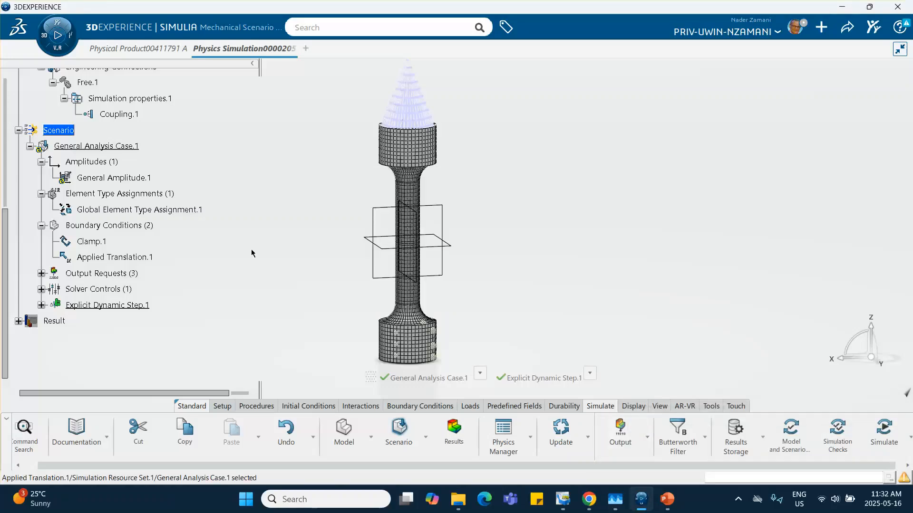
Assign General Amplitude.1 to the applied translation and update the scenario
{"action": "left_click", "coordinate": [114, 258]}
{"action": "double_click", "coordinate": [114, 258]}
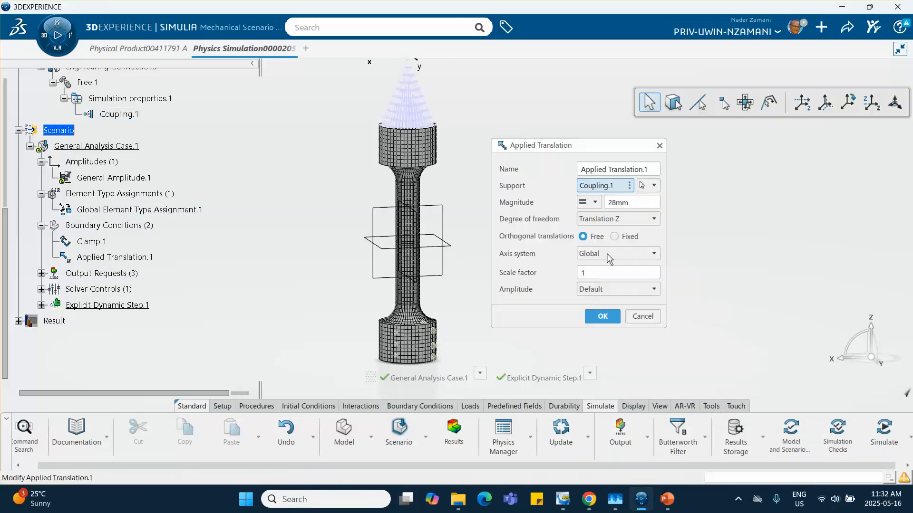
{"action": "left_click", "coordinate": [593, 288]}
{"action": "left_click", "coordinate": [594, 314]}
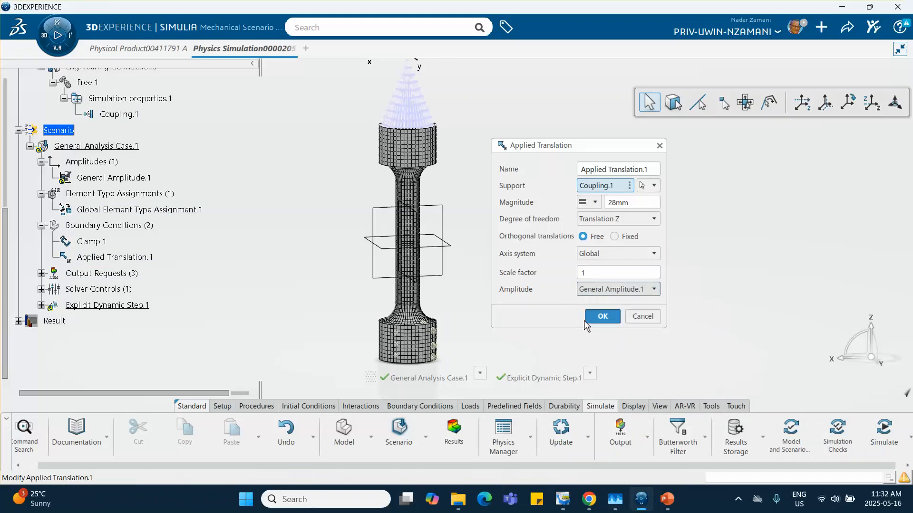
{"action": "left_click", "coordinate": [602, 316]}
{"action": "left_click", "coordinate": [570, 435]}
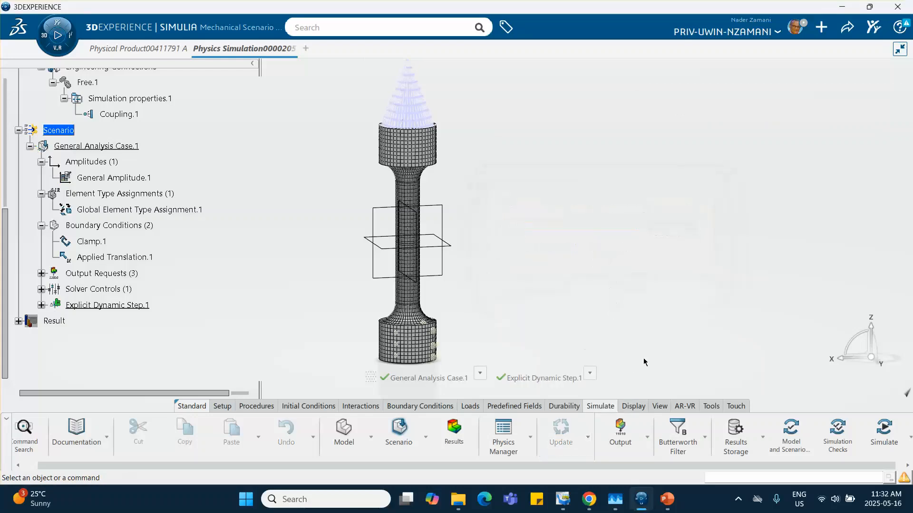
Run the model and scenario checks followed by the simulation checks, closing each status report
{"action": "left_click", "coordinate": [795, 435]}
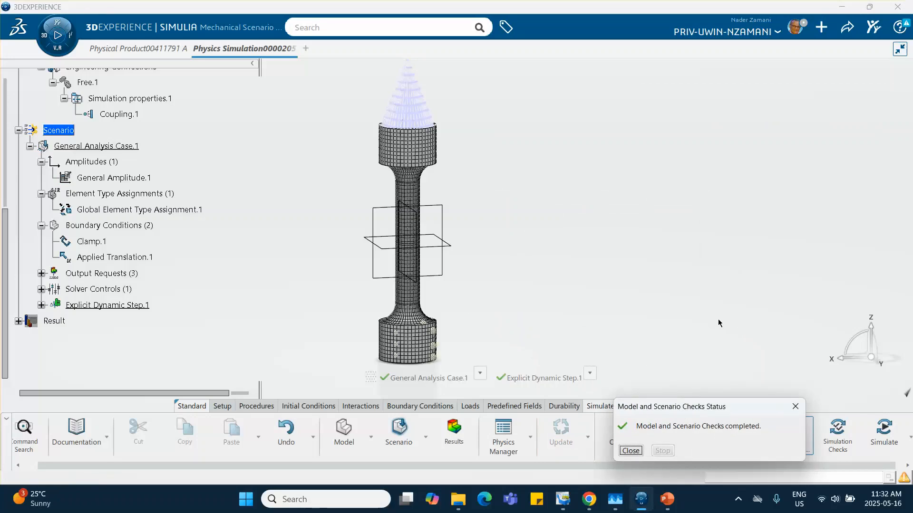
{"action": "left_click", "coordinate": [631, 451]}
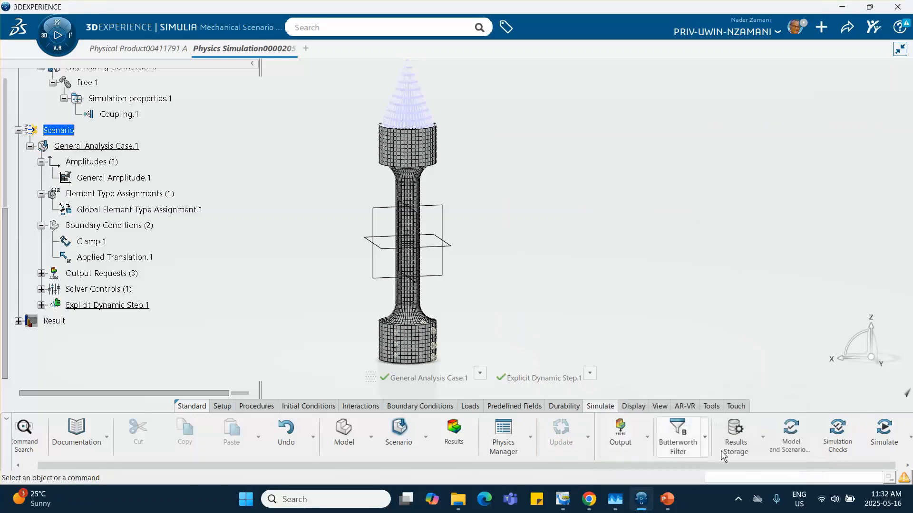
{"action": "left_click", "coordinate": [840, 438]}
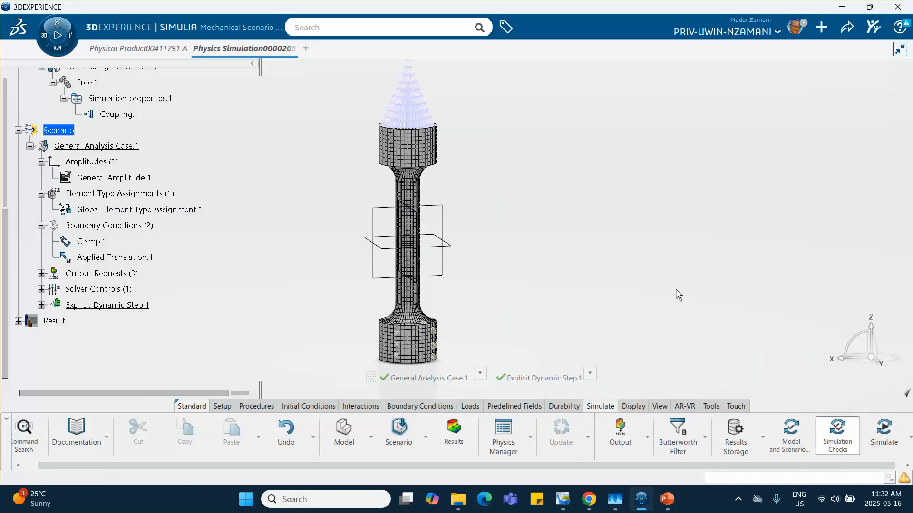
{"action": "left_click", "coordinate": [748, 277]}
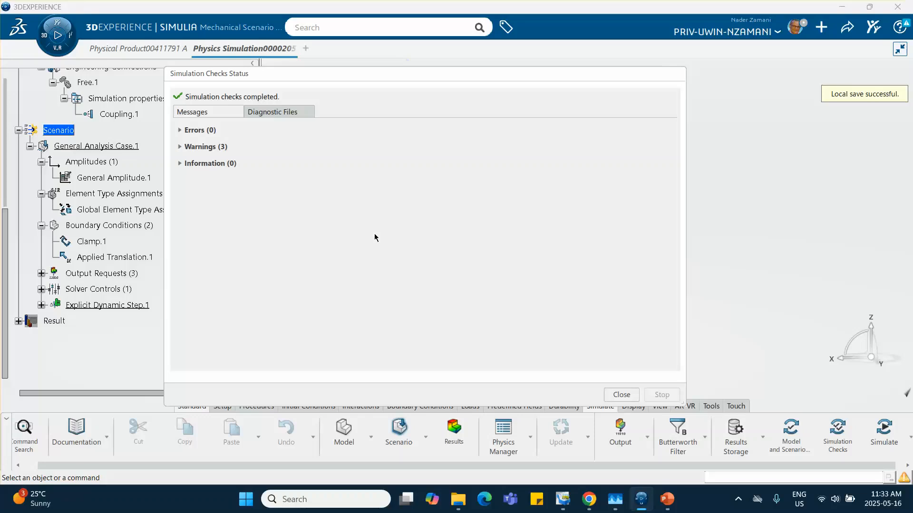
{"action": "left_click", "coordinate": [622, 395]}
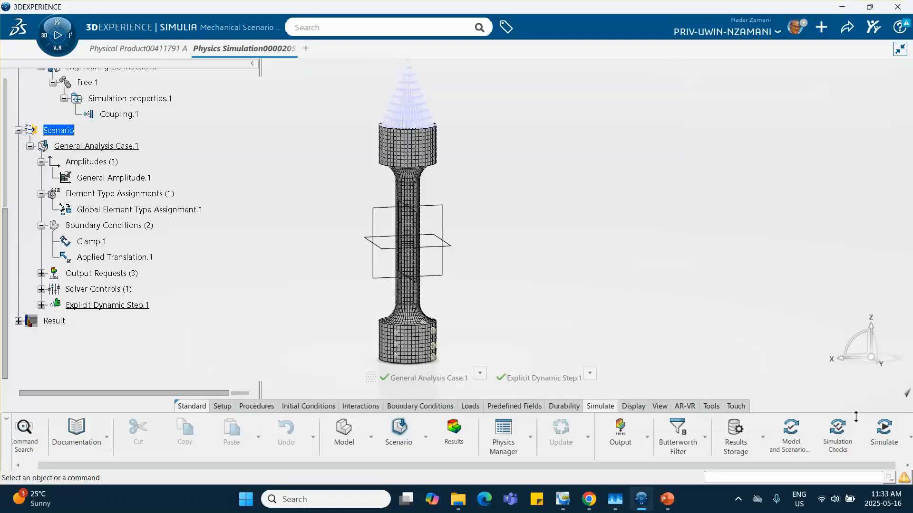
Simulate General Analysis Case.1 in Local interactive mode with 4 cores, and monitor its iterations until the run ends
{"action": "left_click", "coordinate": [883, 430]}
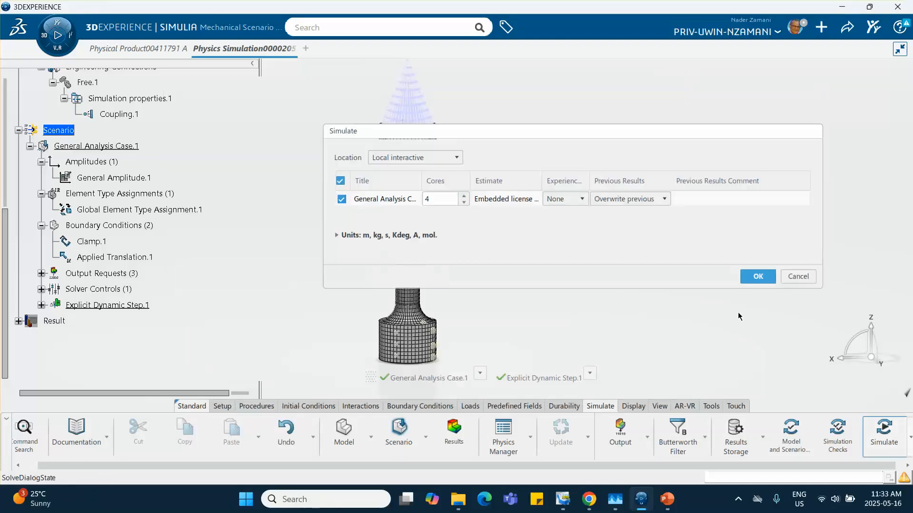
{"action": "left_click", "coordinate": [759, 277]}
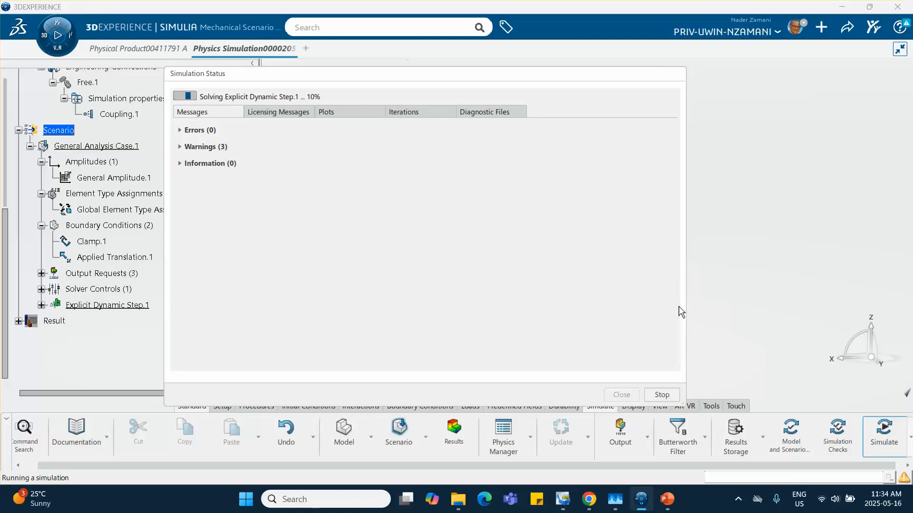
{"action": "left_click", "coordinate": [416, 113]}
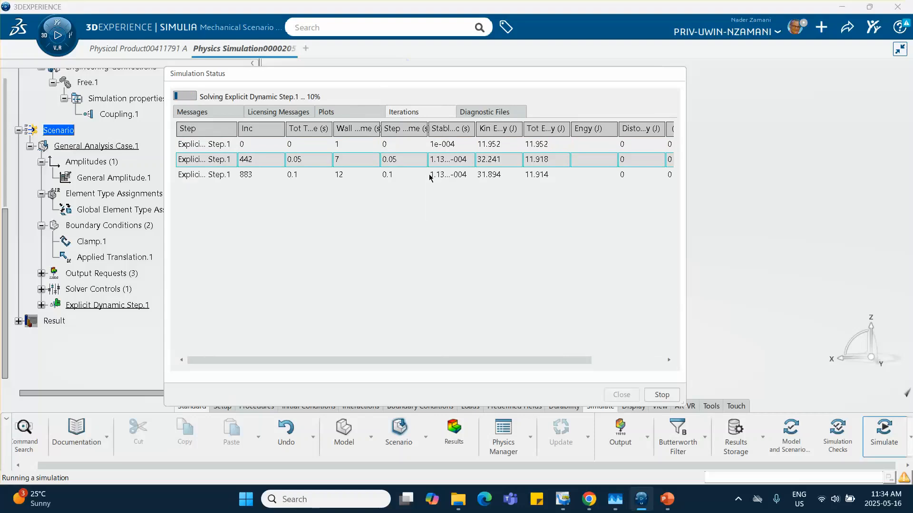
{"action": "left_click", "coordinate": [430, 176]}
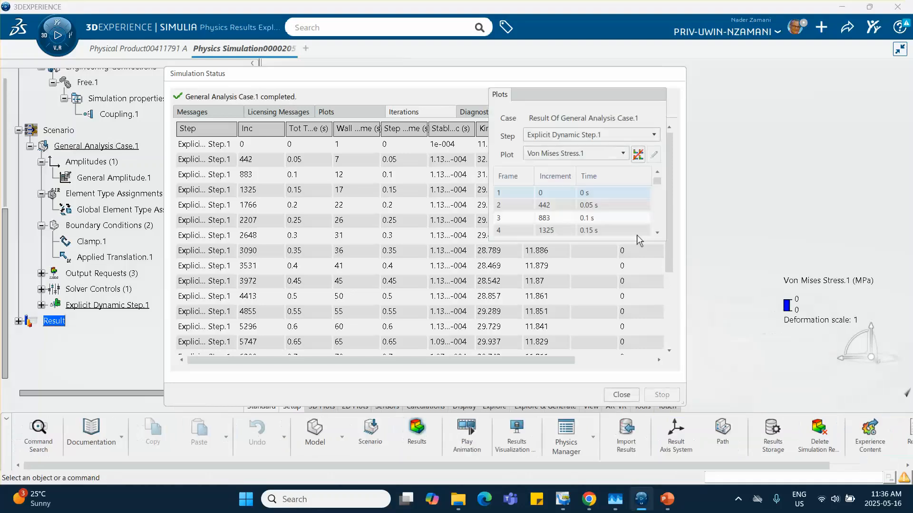
{"action": "left_click", "coordinate": [630, 396]}
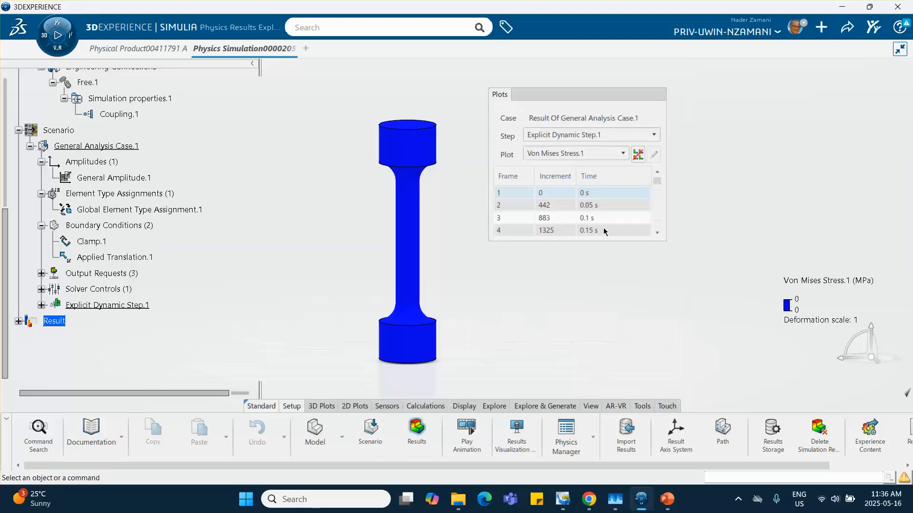
Enlarge the plot frame list and step through the Von Mises stress frames from 2 (0.05 s) to 16 (0.75 s)
{"action": "left_click_drag", "start_coordinate": [586, 96], "coordinate": [632, 88]}
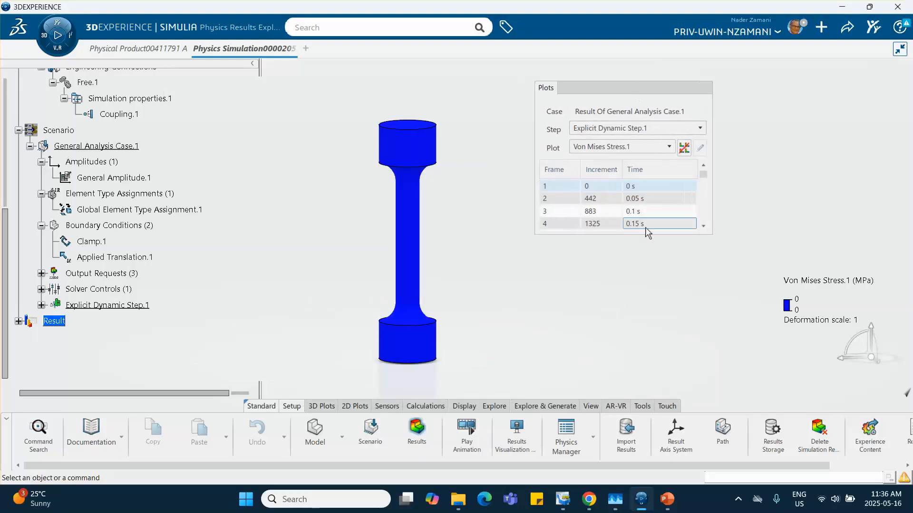
{"action": "left_click_drag", "start_coordinate": [647, 234], "coordinate": [652, 378]}
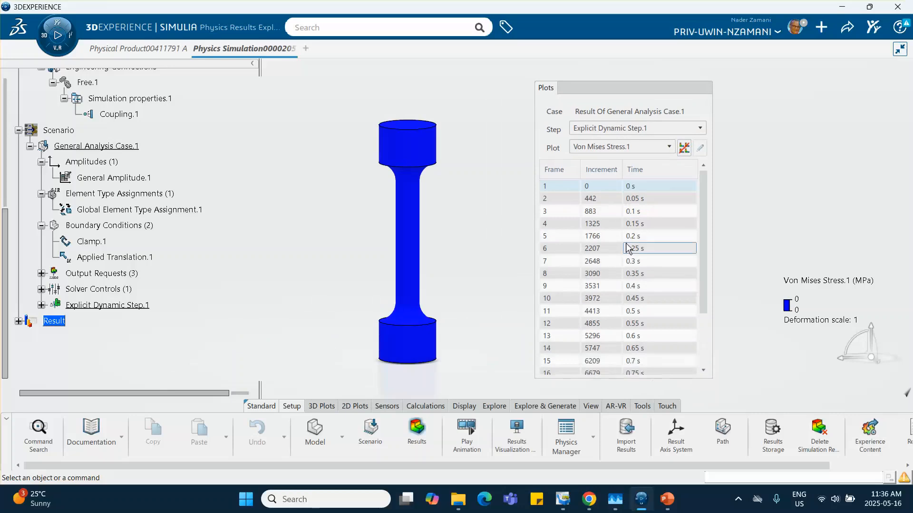
{"action": "left_click", "coordinate": [590, 200]}
{"action": "left_click", "coordinate": [589, 211]}
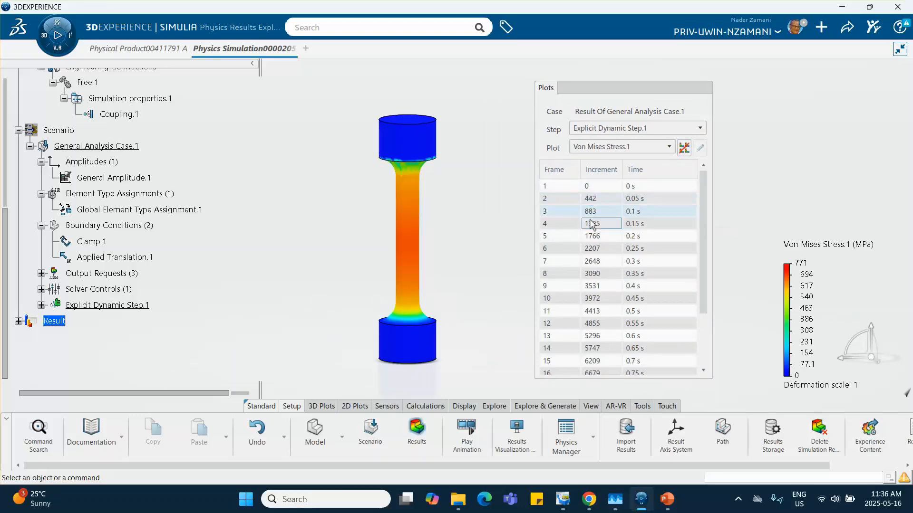
{"action": "left_click", "coordinate": [591, 224]}
{"action": "left_click", "coordinate": [590, 238]}
{"action": "left_click", "coordinate": [592, 249]}
{"action": "left_click", "coordinate": [593, 262]}
{"action": "left_click", "coordinate": [595, 275]}
{"action": "left_click", "coordinate": [597, 287]}
{"action": "left_click", "coordinate": [598, 299]}
{"action": "left_click", "coordinate": [600, 312]}
{"action": "left_click", "coordinate": [601, 323]}
{"action": "left_click", "coordinate": [603, 336]}
{"action": "left_click", "coordinate": [604, 347]}
{"action": "left_click", "coordinate": [599, 360]}
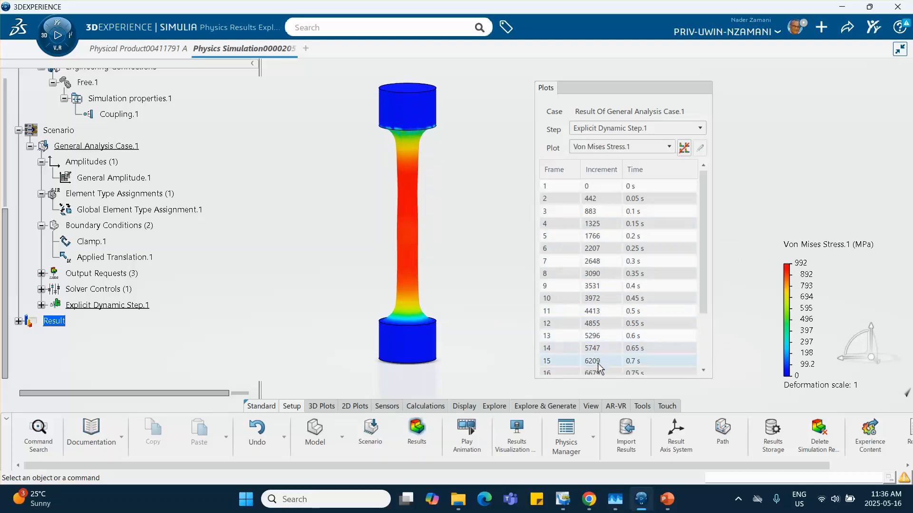
{"action": "left_click", "coordinate": [597, 373]}
Examine the Von Mises stress plot at frames 19 (0.9 s), 18 (0.85 s) and 21 (1 s)
{"action": "scroll", "coordinate": [601, 357], "scroll_direction": "down", "scroll_amount": 3}
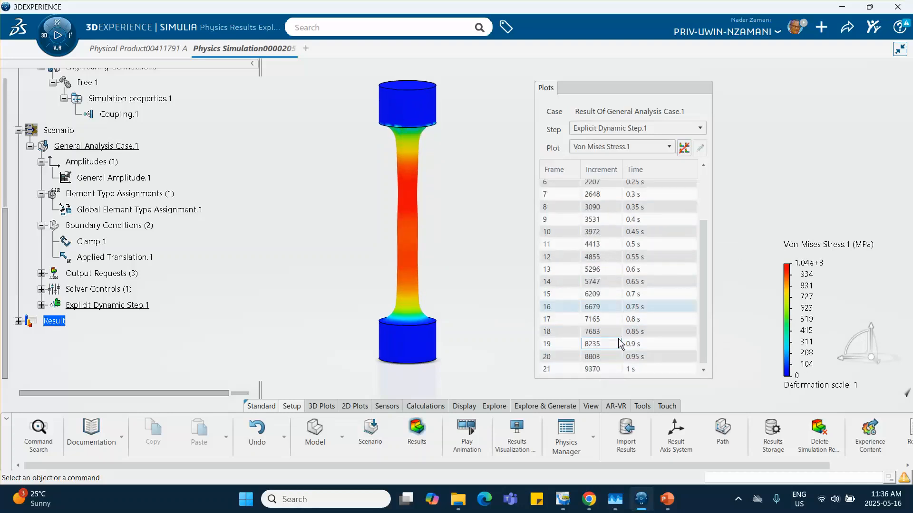
{"action": "left_click", "coordinate": [601, 344]}
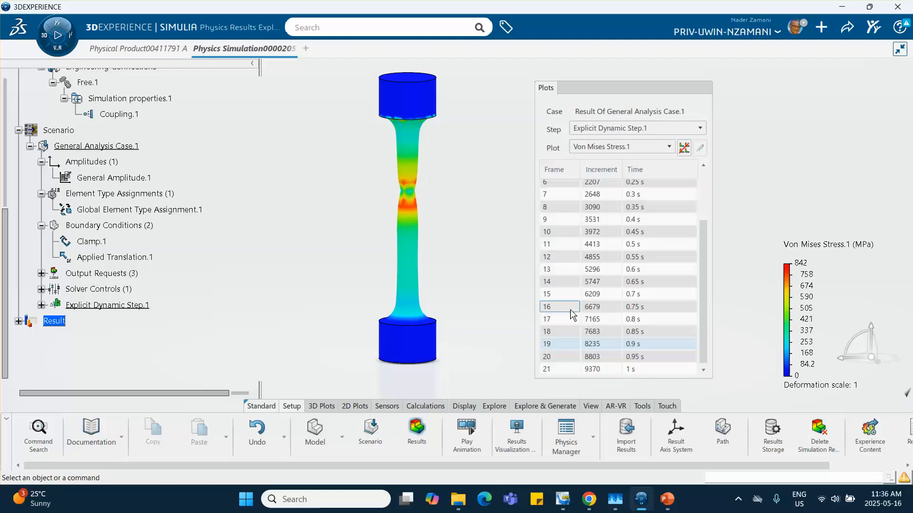
{"action": "left_click", "coordinate": [576, 331]}
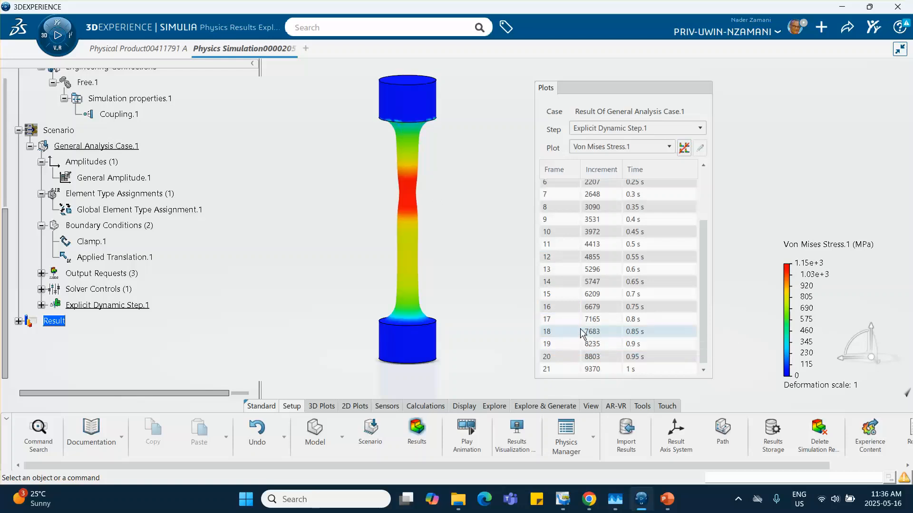
{"action": "left_click", "coordinate": [605, 370]}
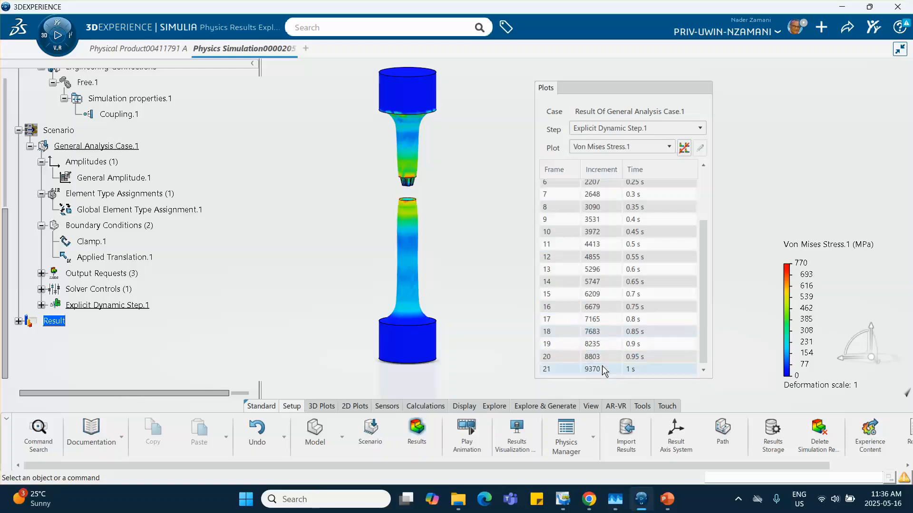
Switch to PowerPoint, view the Abaqus reference result on slide 15, and return to 3DEXPERIENCE
{"action": "left_click", "coordinate": [667, 499]}
{"action": "scroll", "coordinate": [67, 394], "scroll_direction": "down", "scroll_amount": 3}
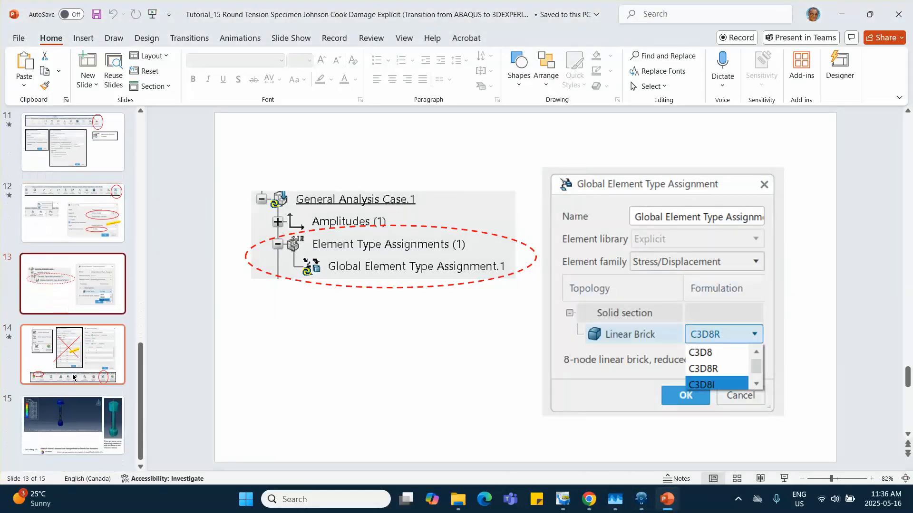
{"action": "left_click", "coordinate": [91, 401]}
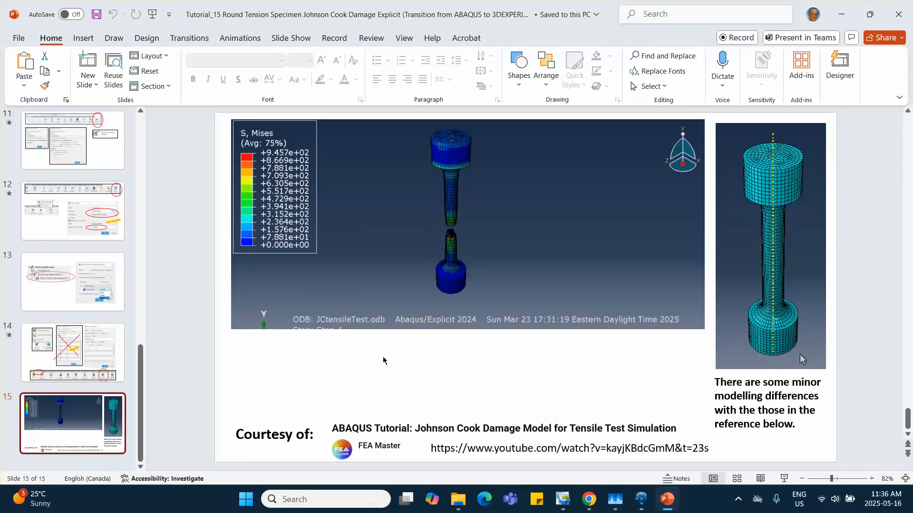
{"action": "left_click", "coordinate": [841, 14]}
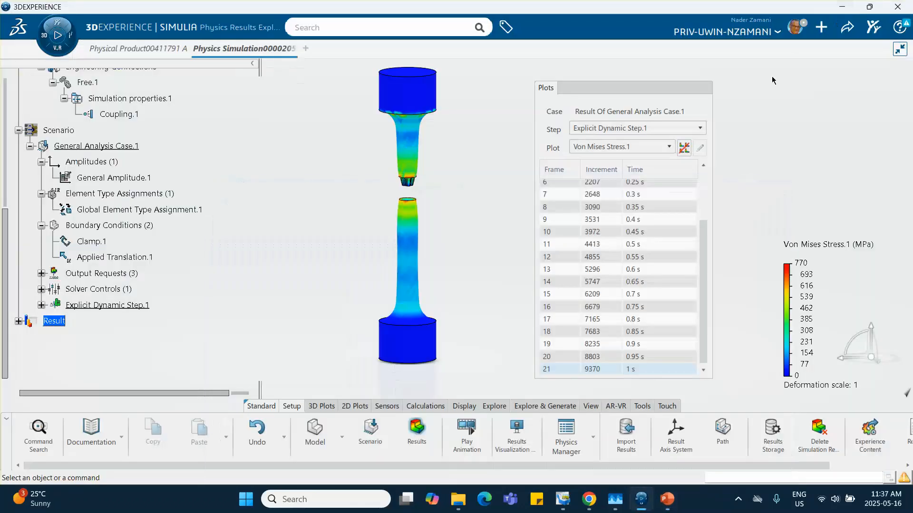
Collapse the plot frame list, animate the Von Mises stress result, and set the playback time control to Speed at 4x
{"action": "left_click", "coordinate": [685, 89]}
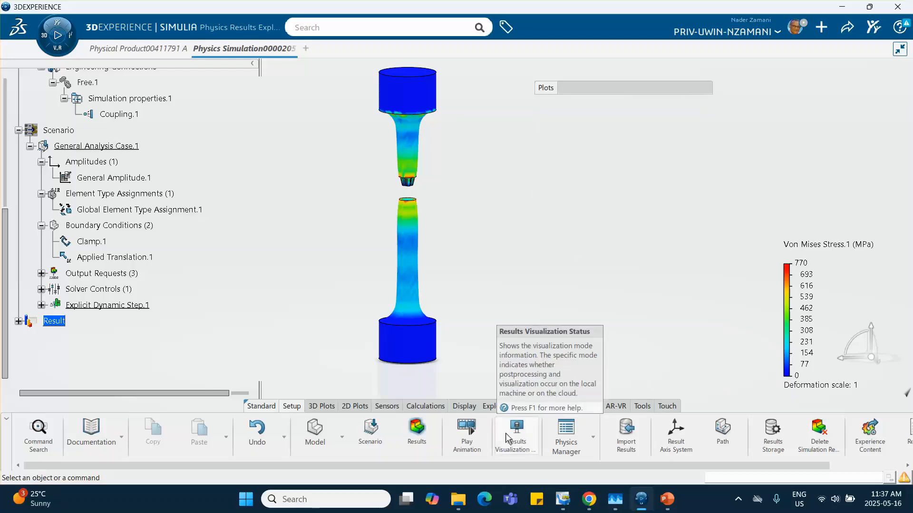
{"action": "left_click", "coordinate": [466, 432]}
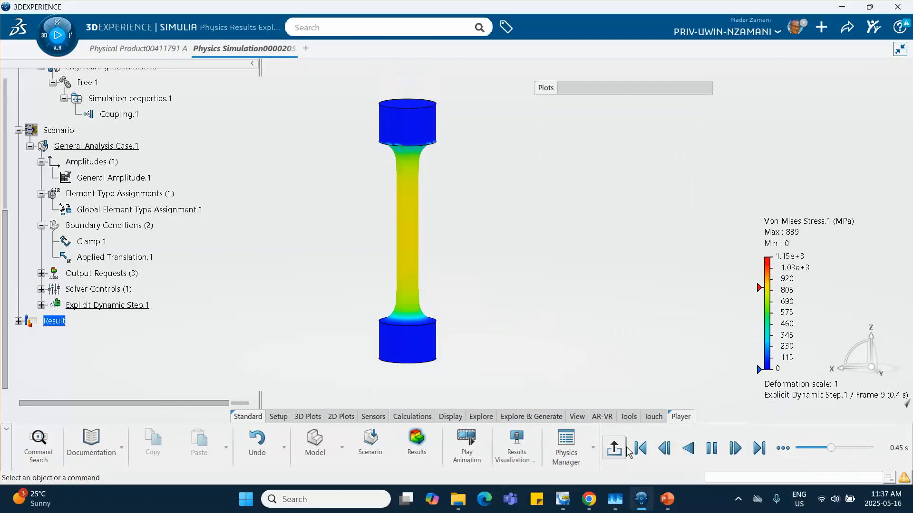
{"action": "left_click", "coordinate": [783, 449]}
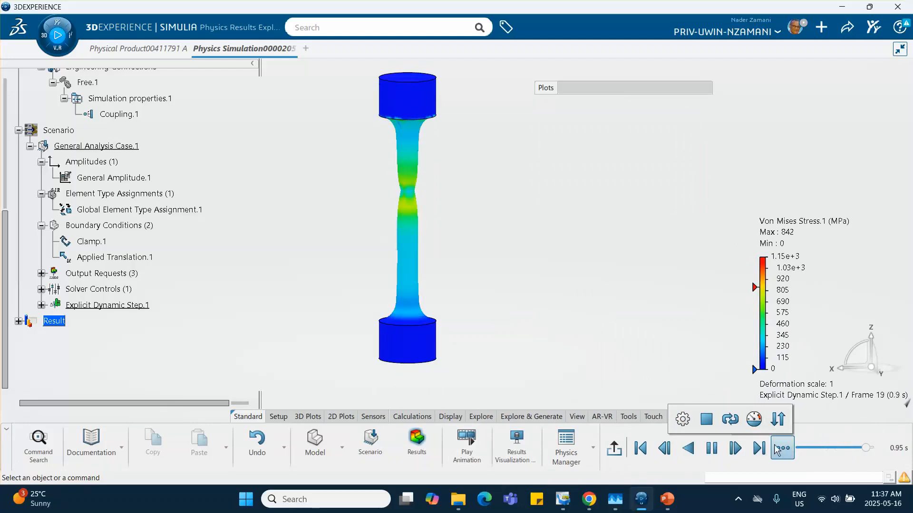
{"action": "left_click", "coordinate": [754, 419]}
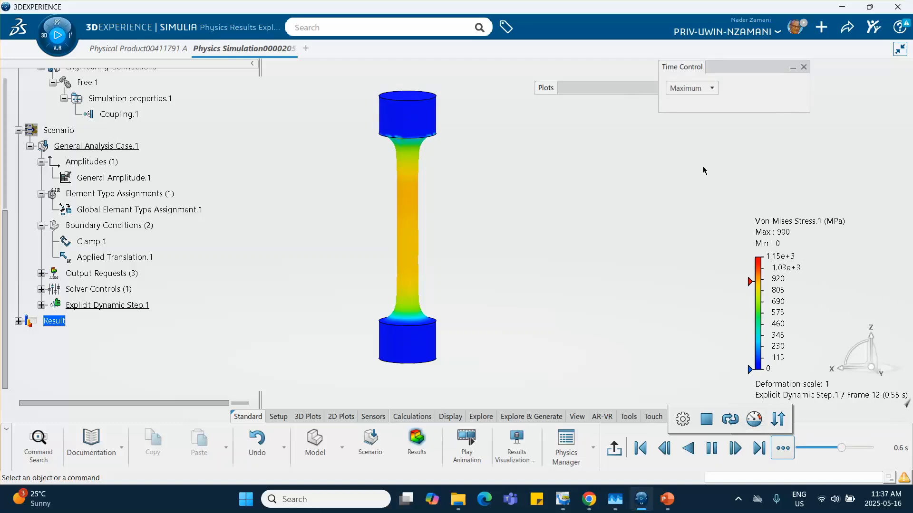
{"action": "left_click", "coordinate": [702, 93]}
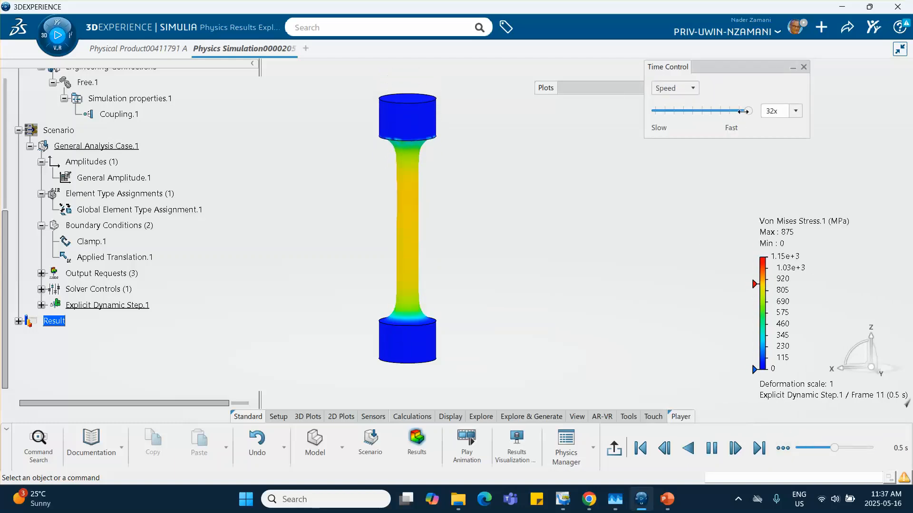
{"action": "left_click_drag", "start_coordinate": [747, 111], "coordinate": [679, 111]}
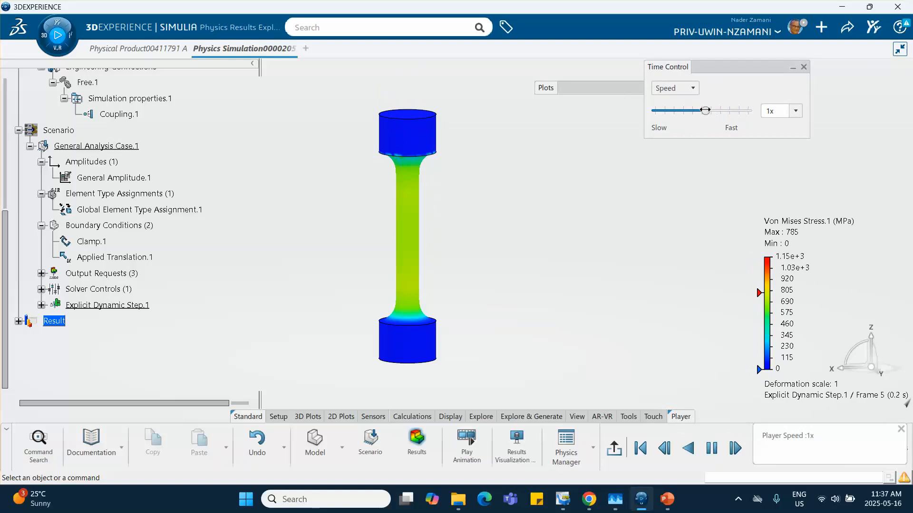
{"action": "left_click_drag", "start_coordinate": [735, 67], "coordinate": [631, 136]}
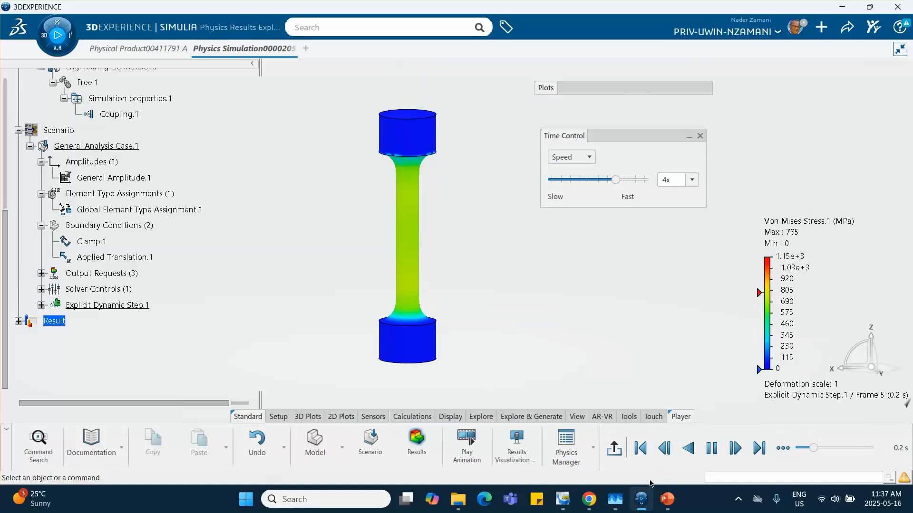
{"action": "left_click", "coordinate": [737, 497]}
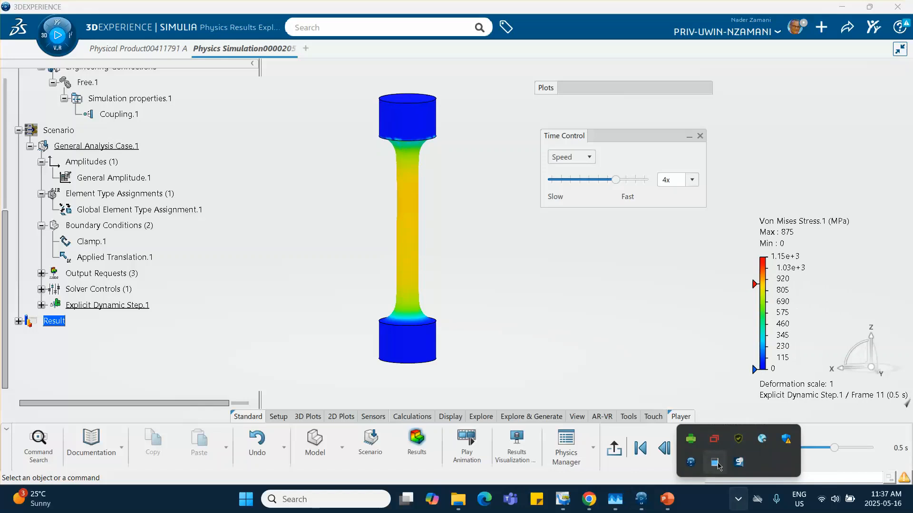